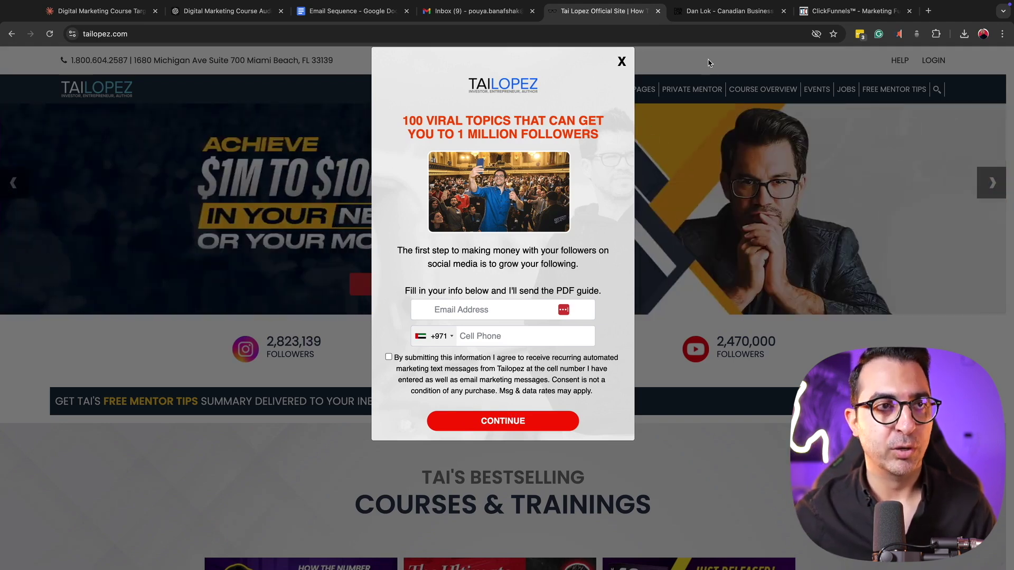
# - Scroll the Dan Lok homepage and open the free High Ticket Offer Formula download page
pyautogui.click(729, 10)
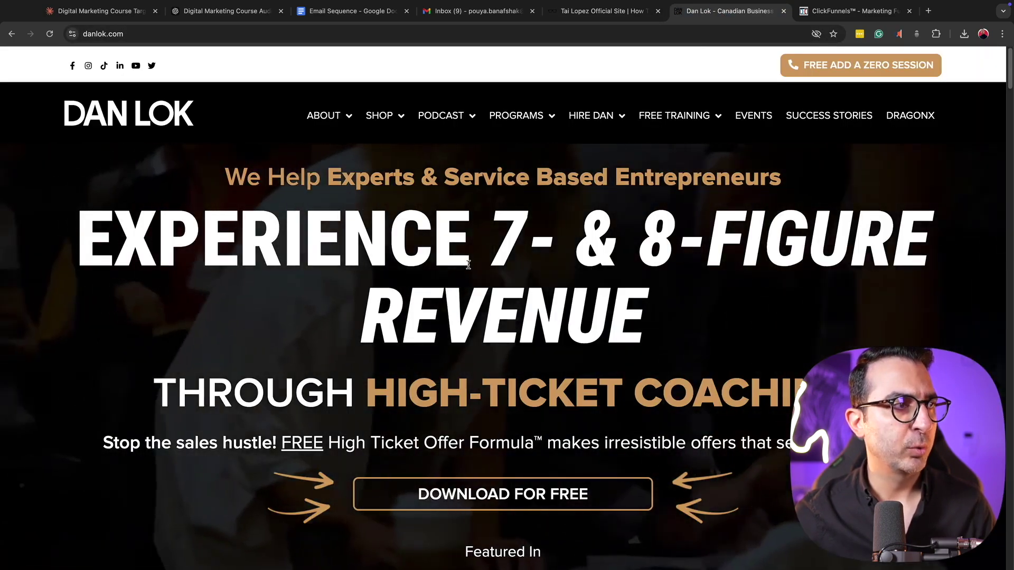
pyautogui.scroll(-3, 469, 264)
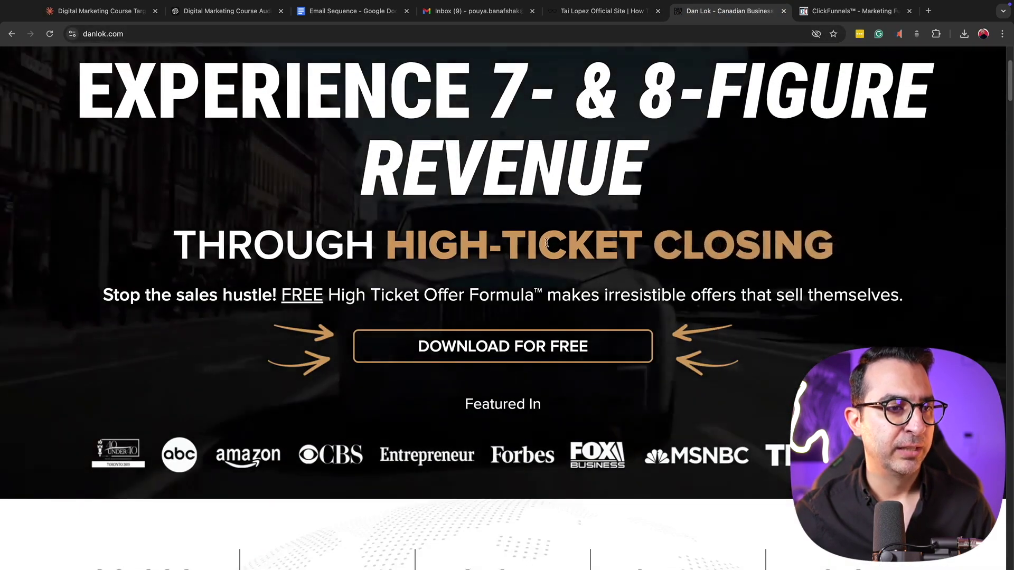
pyautogui.scroll(-7, 455, 217)
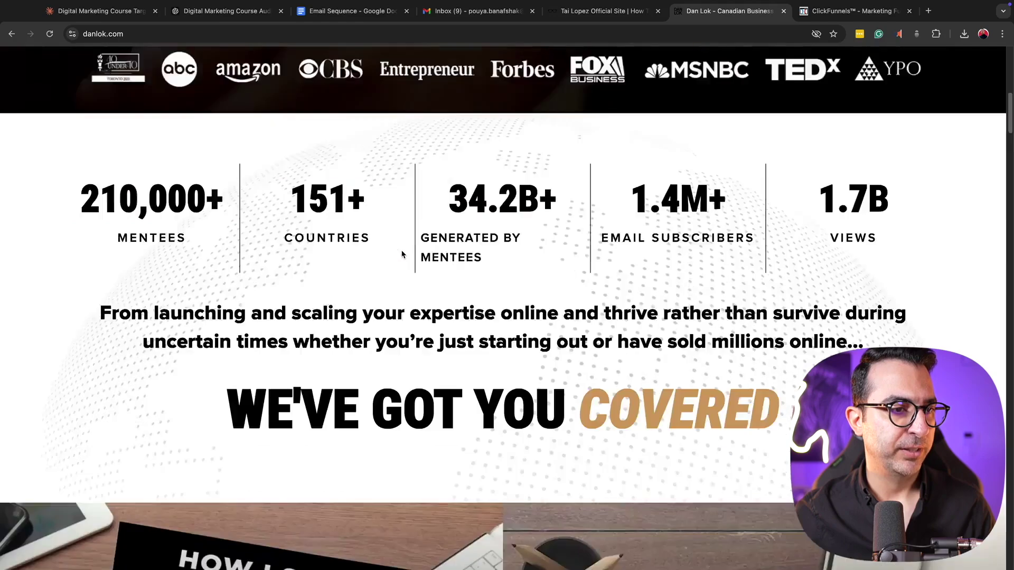
pyautogui.scroll(-20, 401, 254)
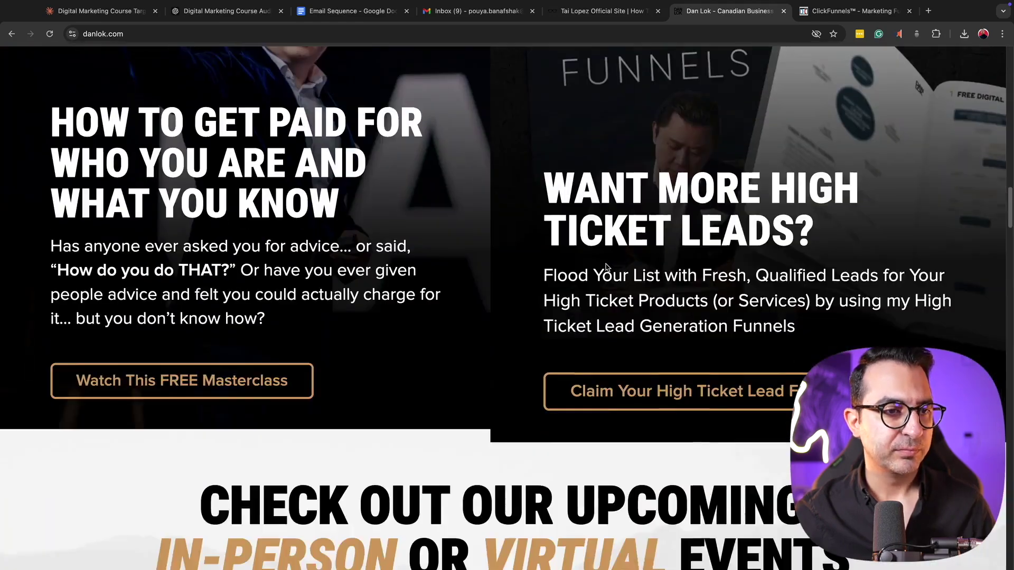
pyautogui.scroll(-3, 597, 266)
pyautogui.scroll(20, 586, 268)
pyautogui.scroll(-1, 506, 296)
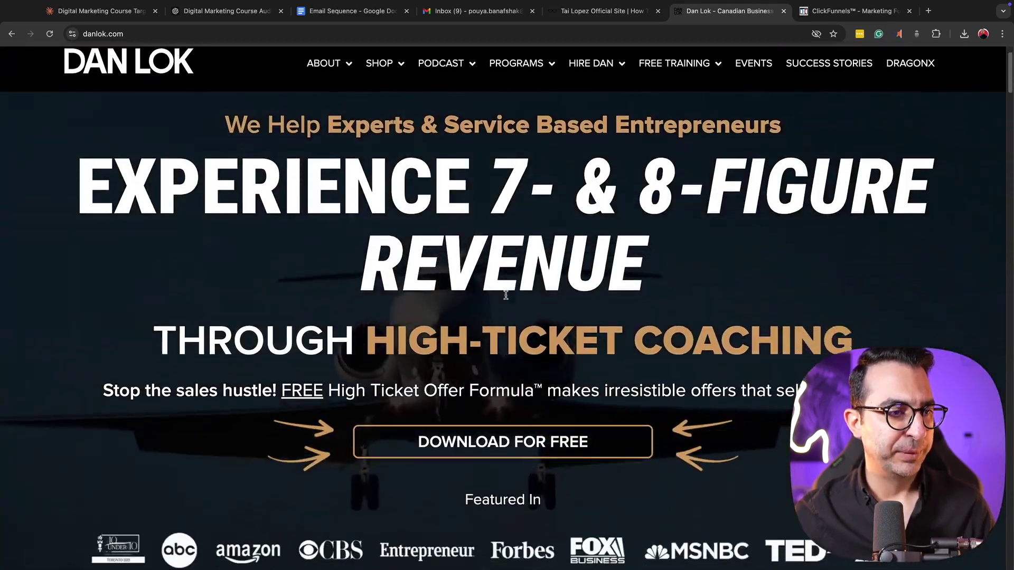
pyautogui.scroll(-2, 506, 295)
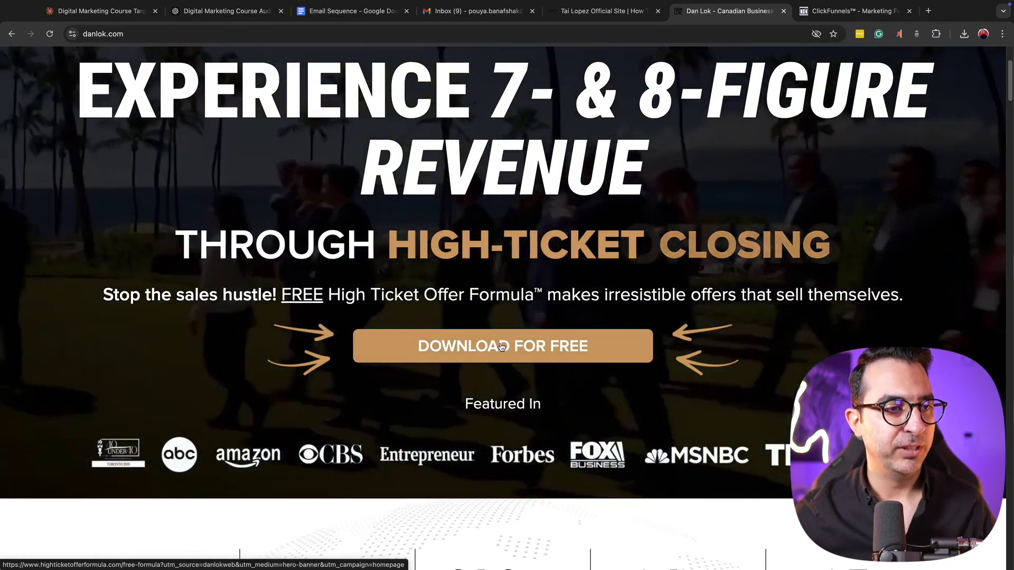
pyautogui.click(502, 347)
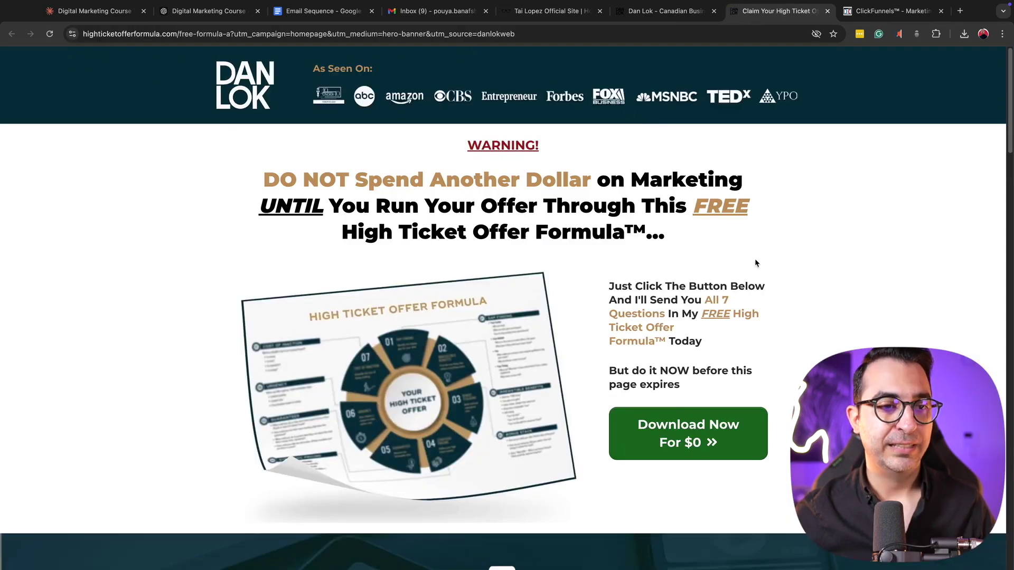
# - Preview the free formula's name-and-email signup form, close it, and switch to the Gmail inbox
pyautogui.scroll(-3, 484, 210)
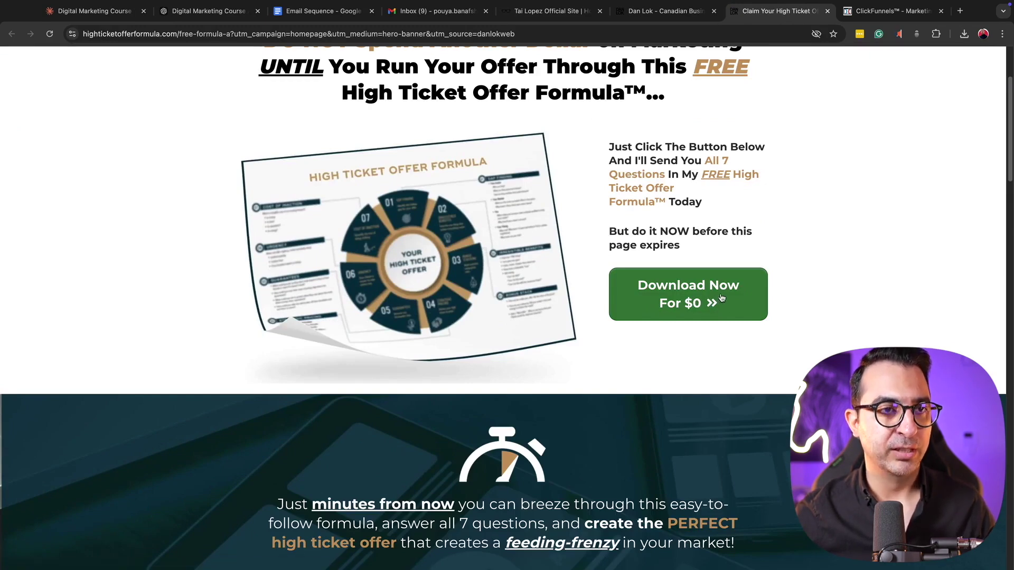
pyautogui.click(695, 299)
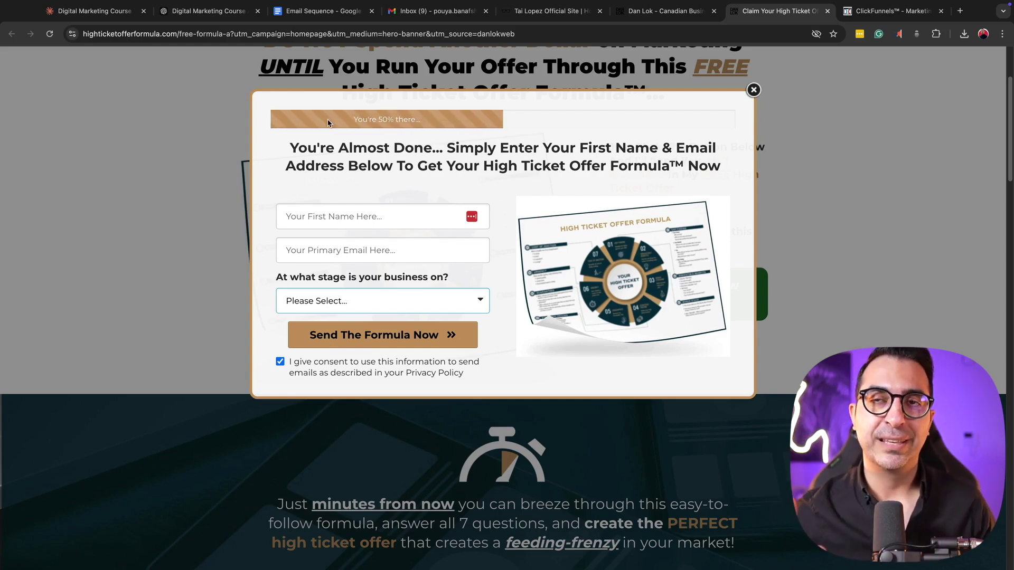
pyautogui.click(753, 90)
pyautogui.click(439, 11)
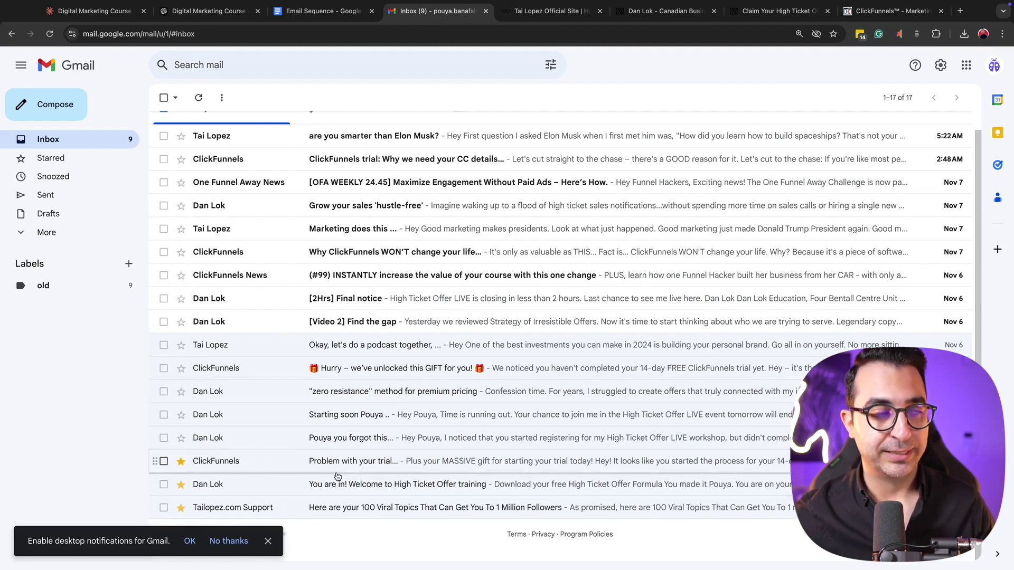
# - Open Dan Lok's 'You are in! Welcome to High Ticket Offer training' email
pyautogui.scroll(1, 296, 272)
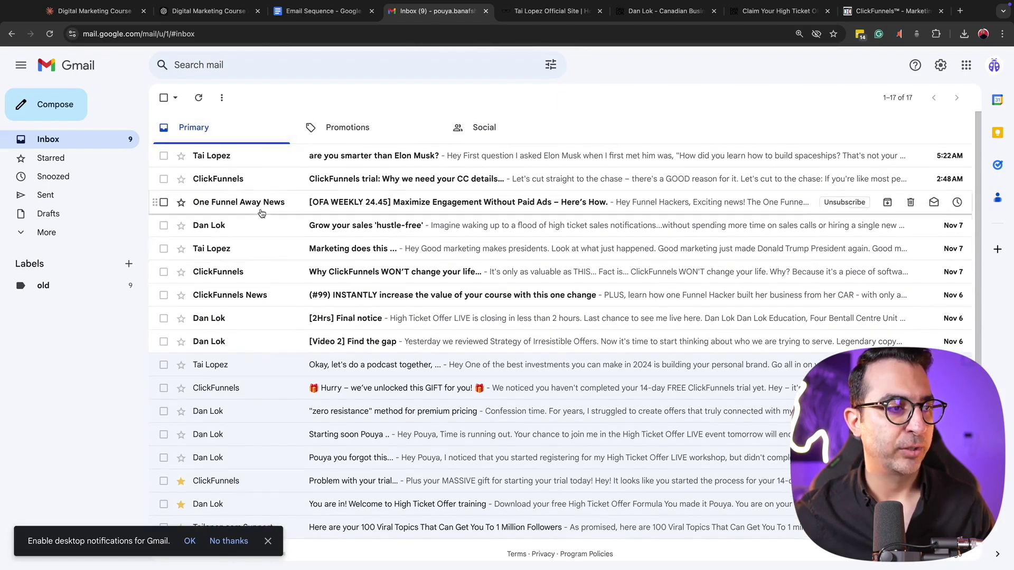
pyautogui.scroll(-1, 349, 290)
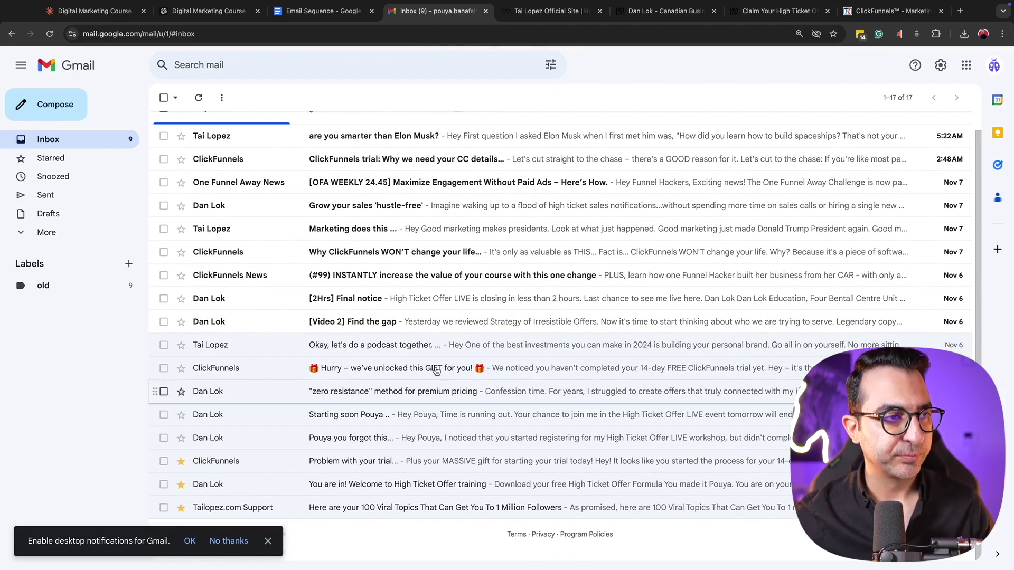
pyautogui.scroll(1, 361, 433)
pyautogui.scroll(-1, 357, 497)
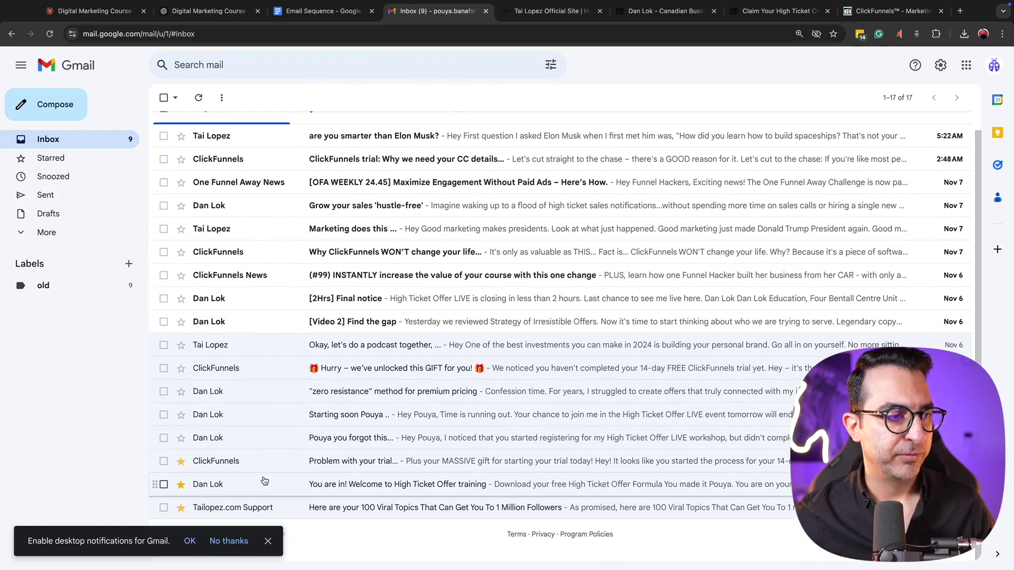
pyautogui.click(378, 492)
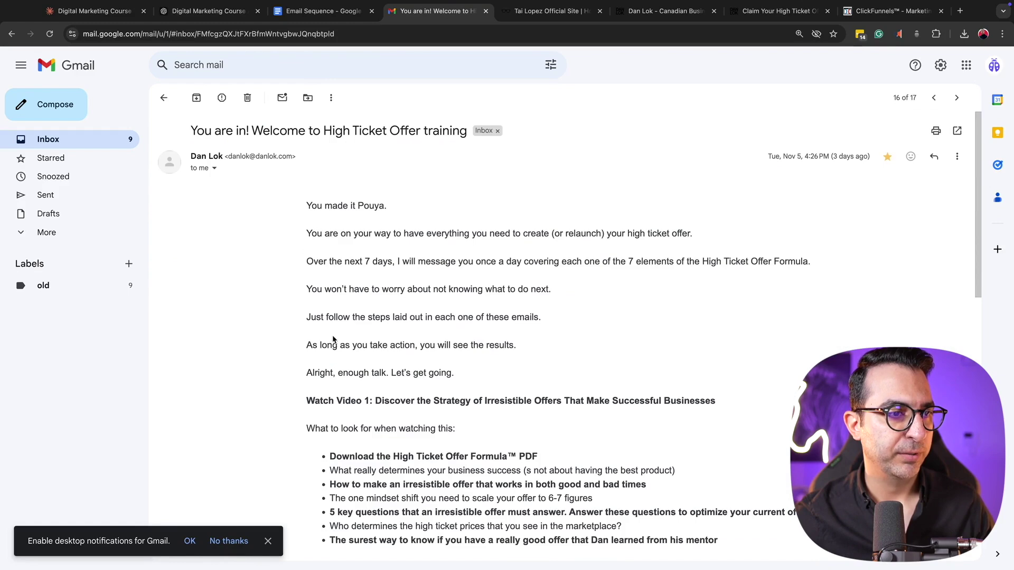
# - Read through the welcome email down to its signature and Step 1 video link
pyautogui.scroll(-2, 336, 330)
pyautogui.scroll(1, 305, 135)
pyautogui.moveTo(306, 158); pyautogui.dragTo(764, 494)
pyautogui.click(407, 250)
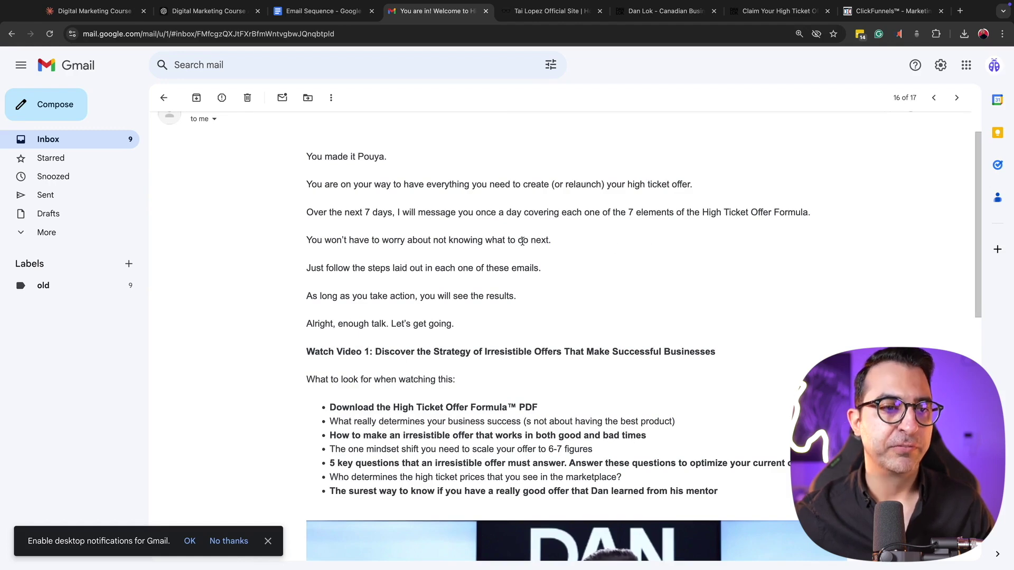
pyautogui.scroll(-1, 522, 241)
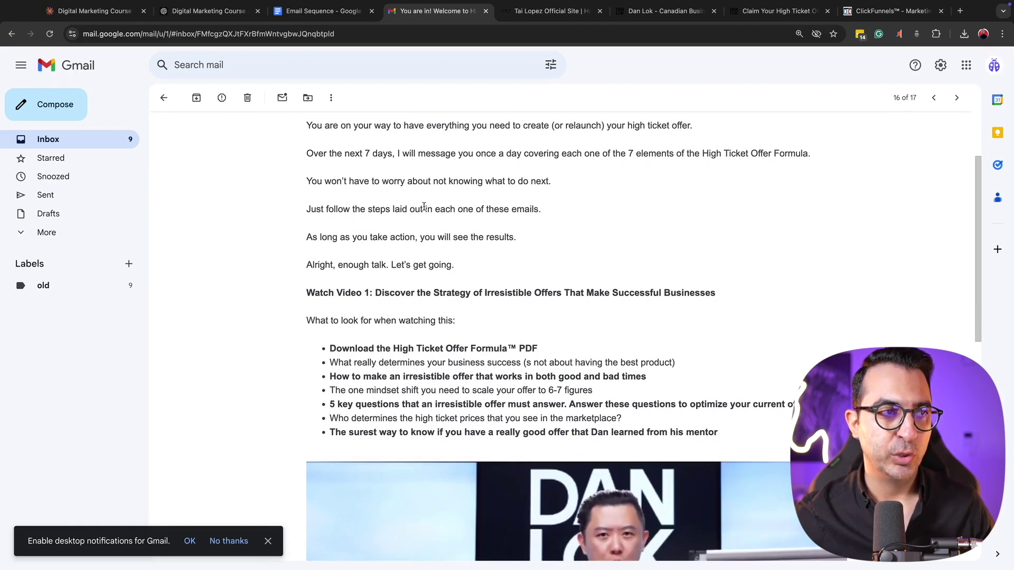
pyautogui.scroll(1, 424, 207)
pyautogui.scroll(-7, 424, 222)
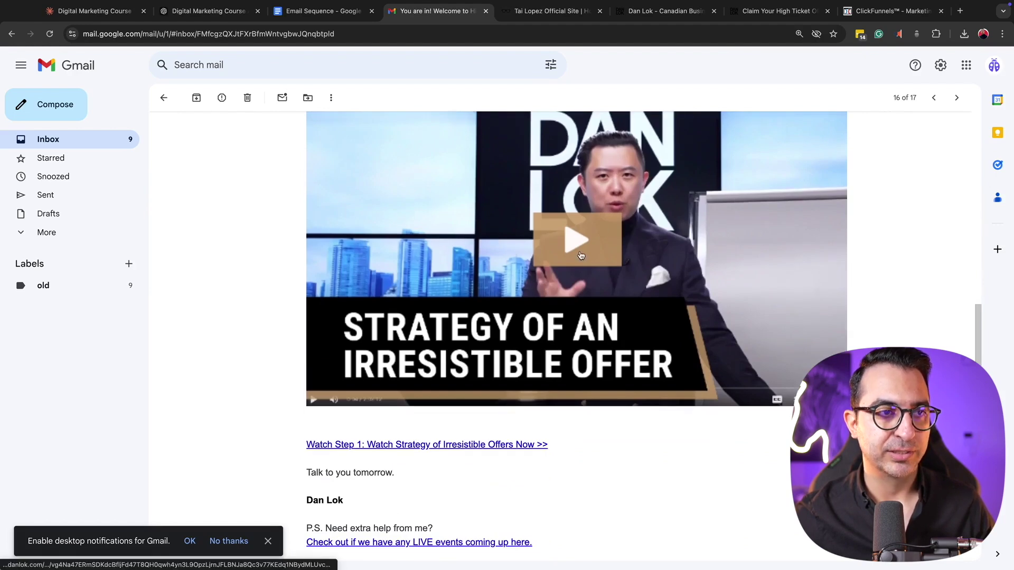
pyautogui.scroll(-1, 627, 246)
pyautogui.scroll(-1, 433, 438)
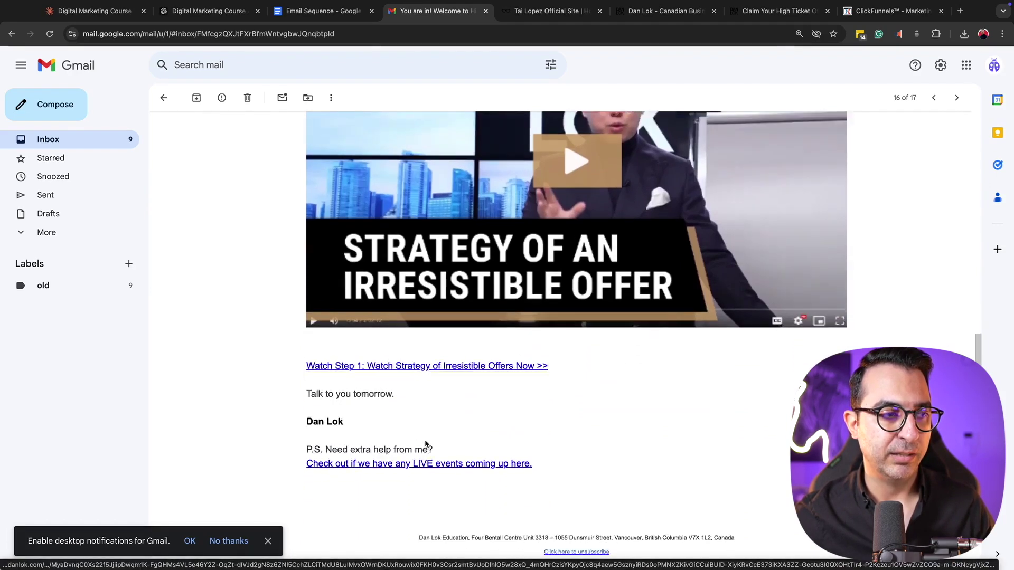
pyautogui.scroll(-1, 425, 444)
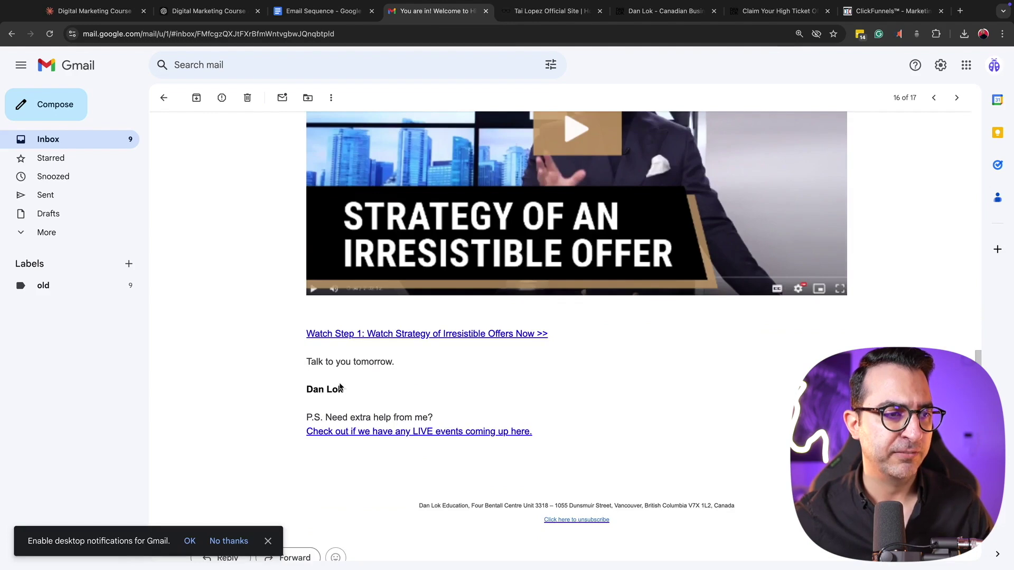
pyautogui.scroll(-1, 452, 398)
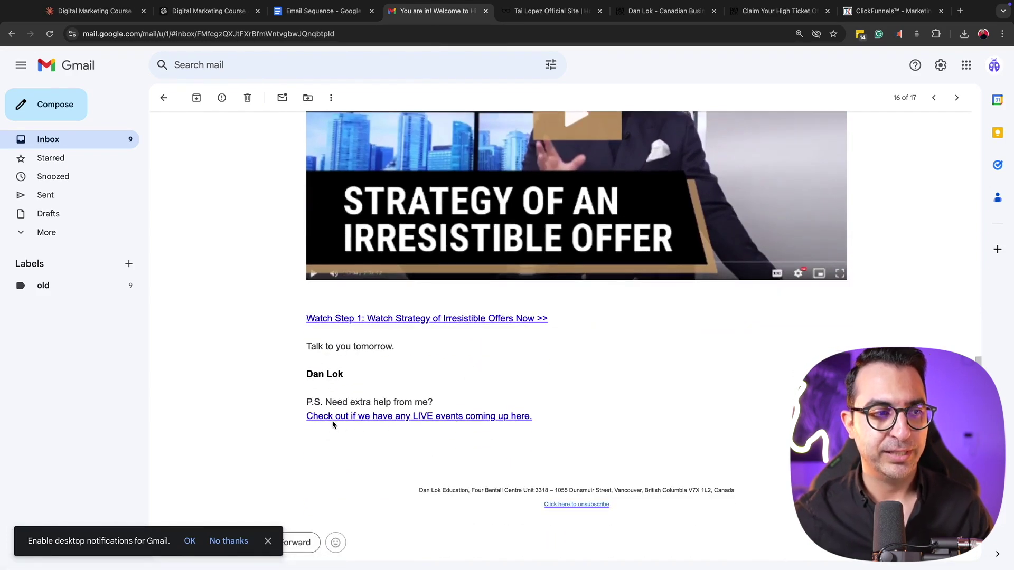
# - Check the email's LIVE events link, then close the registration-closed page
pyautogui.click(427, 417)
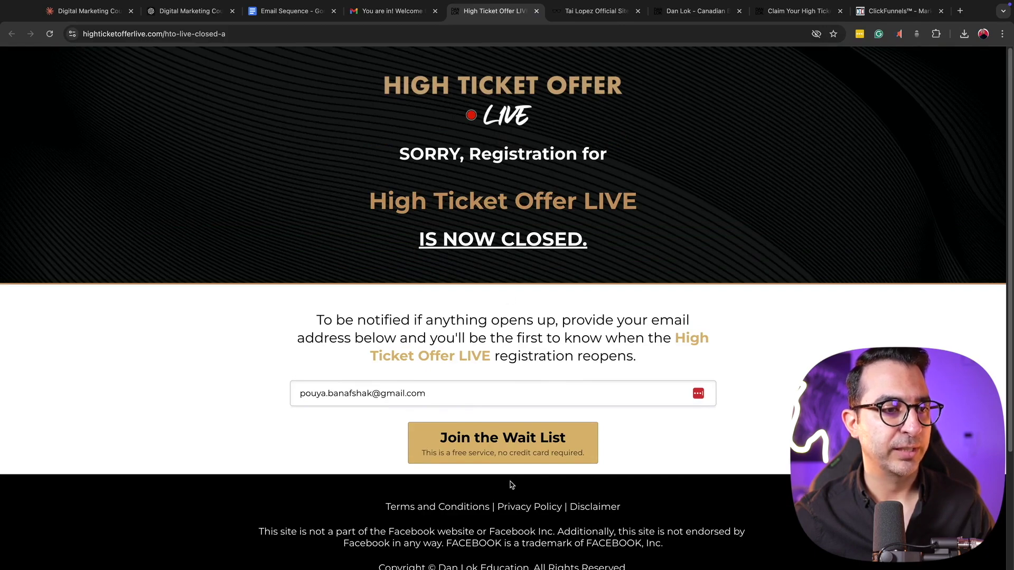
pyautogui.click(536, 10)
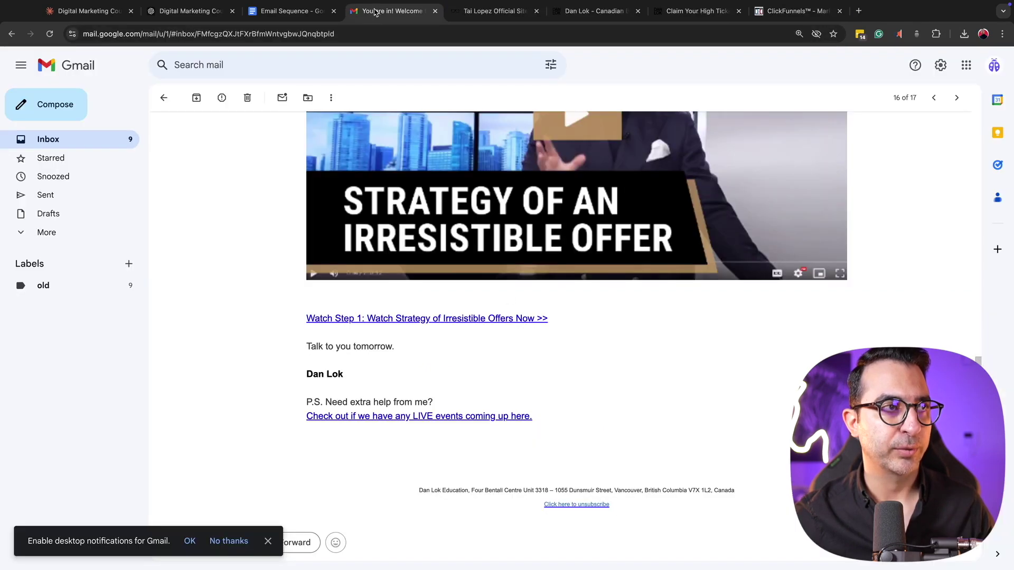
pyautogui.scroll(4, 335, 327)
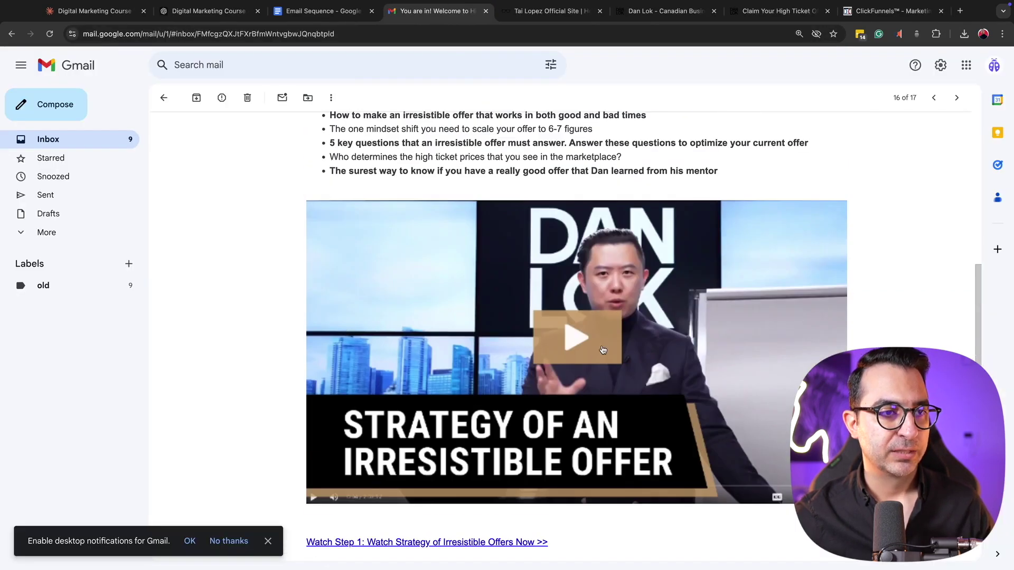
# - Open and play the Video 1 training page, then return to the welcome email
pyautogui.click(555, 353)
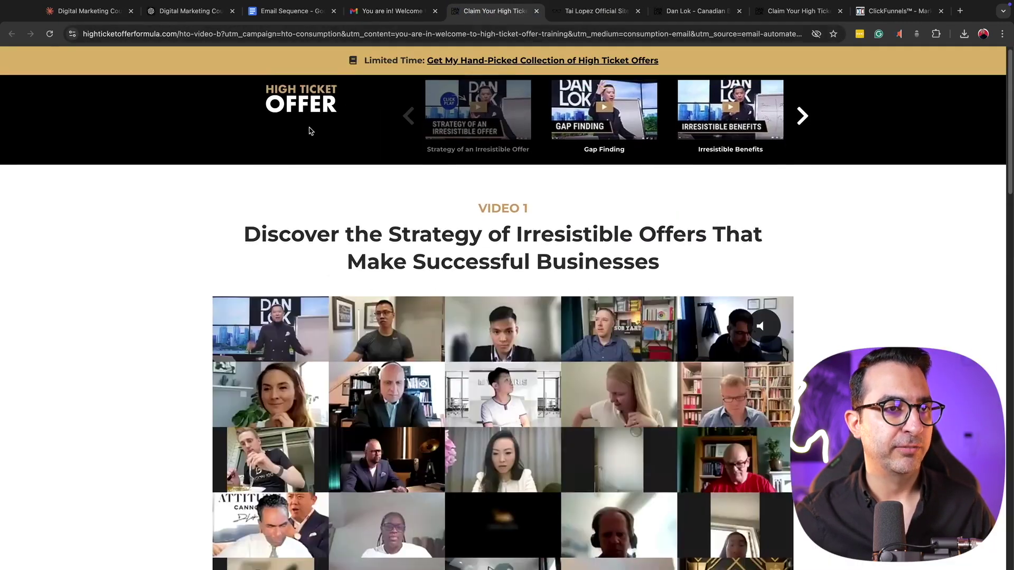
pyautogui.scroll(-6, 507, 204)
pyautogui.click(507, 204)
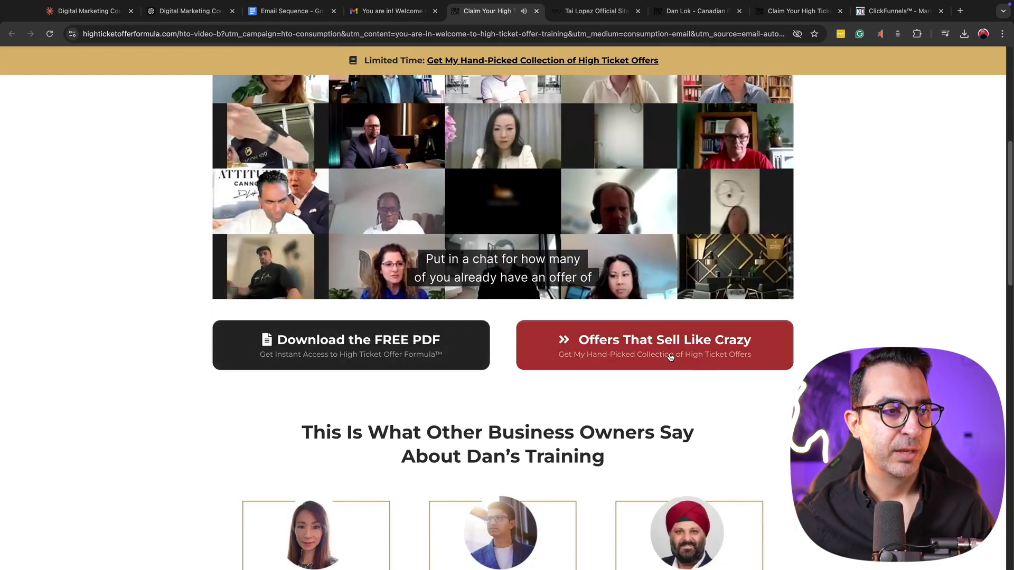
pyautogui.scroll(-10, 590, 346)
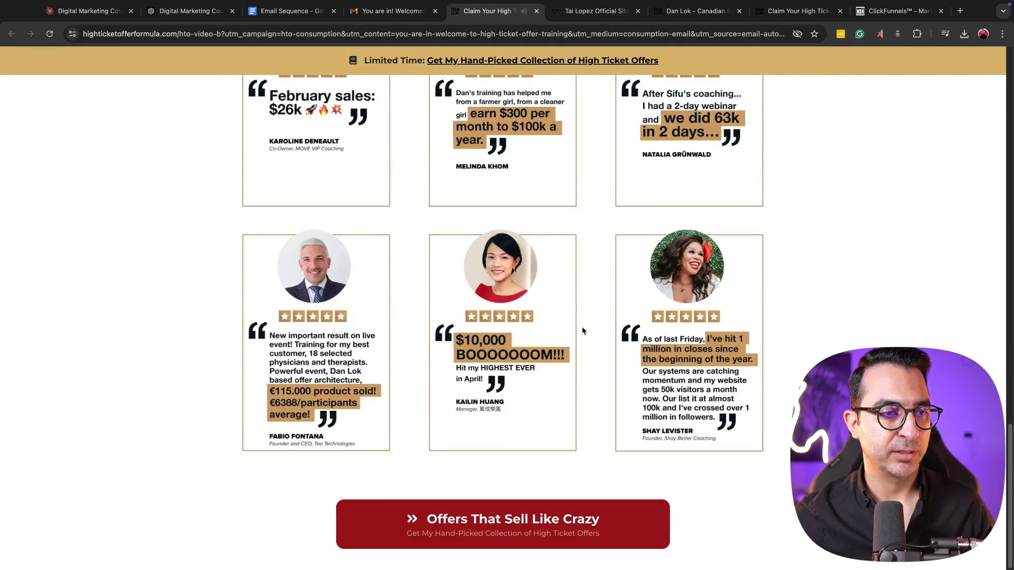
pyautogui.scroll(15, 538, 270)
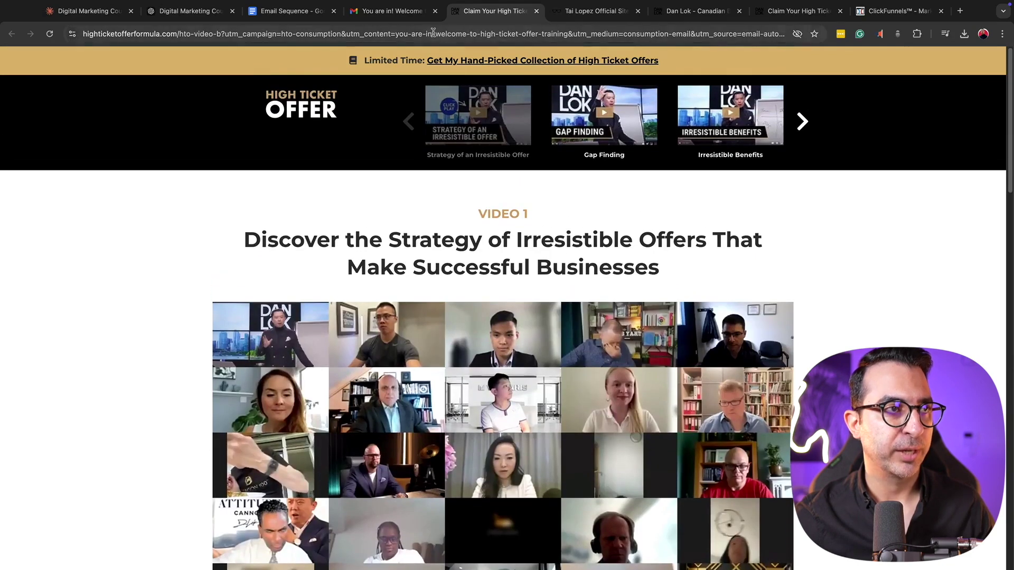
pyautogui.click(393, 13)
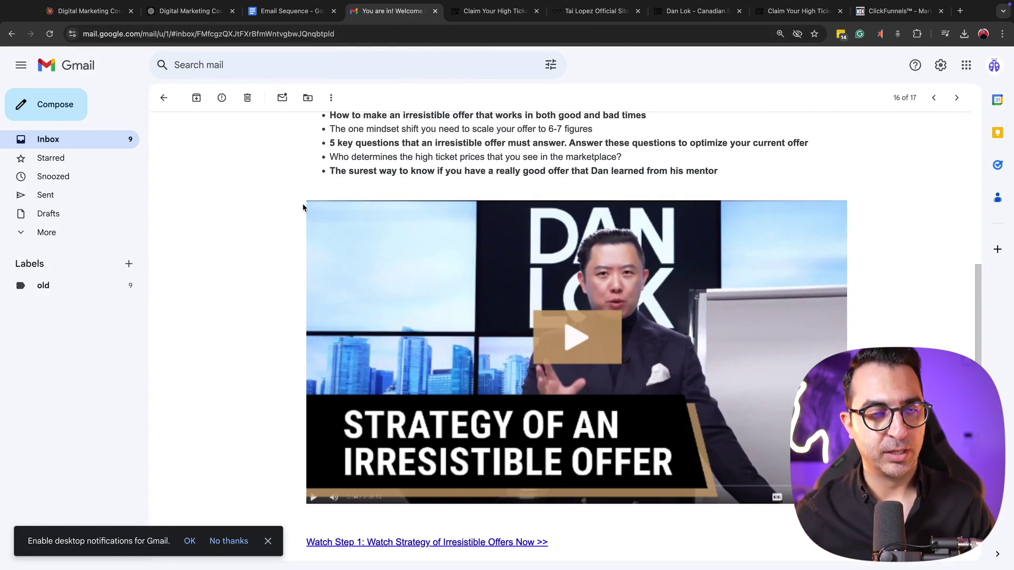
pyautogui.scroll(6, 301, 211)
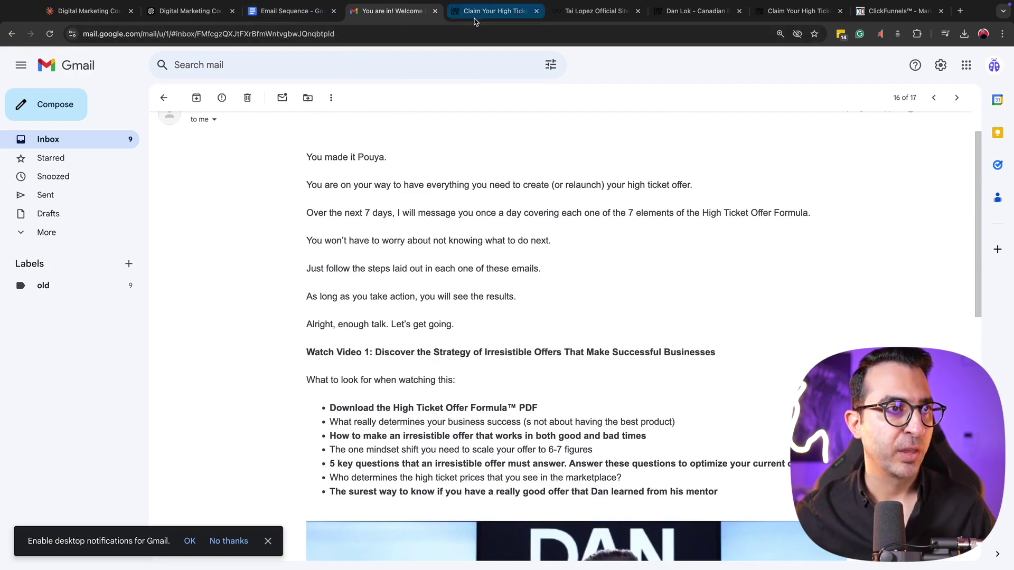
# - Copy the welcome email's subject line and bring up the blank Email Sequence document
pyautogui.click(288, 11)
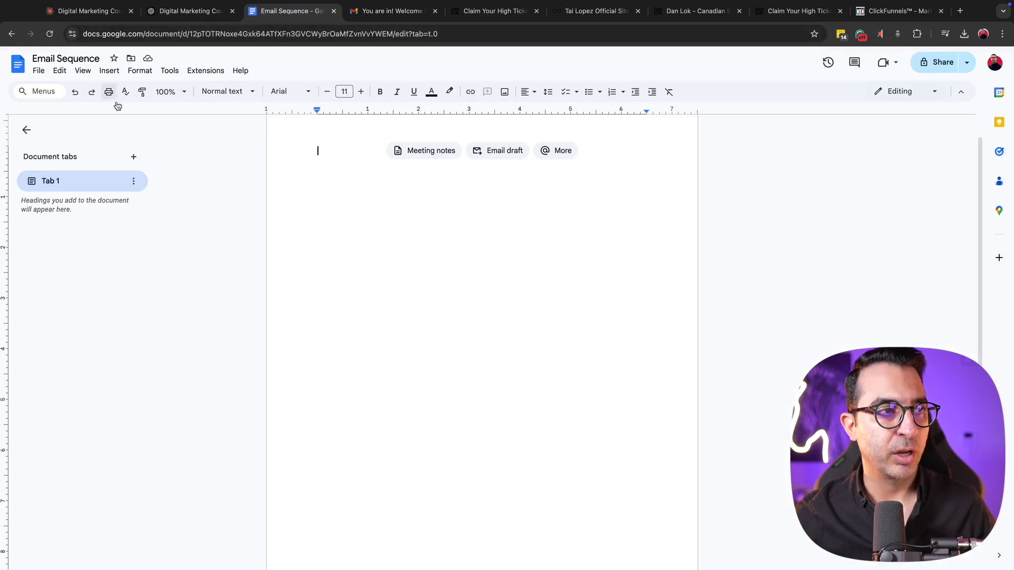
pyautogui.click(374, 11)
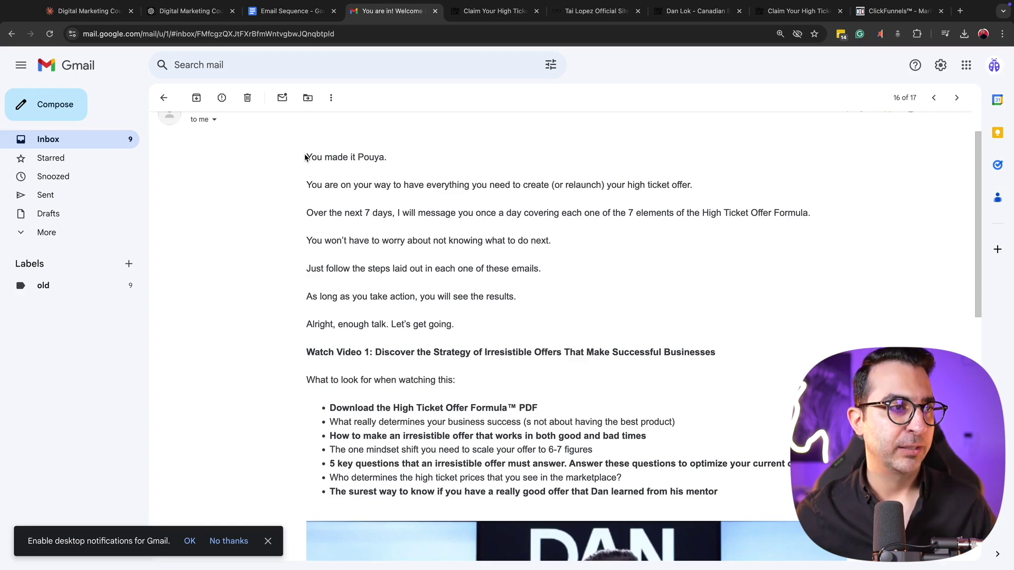
pyautogui.moveTo(305, 157); pyautogui.dragTo(349, 186)
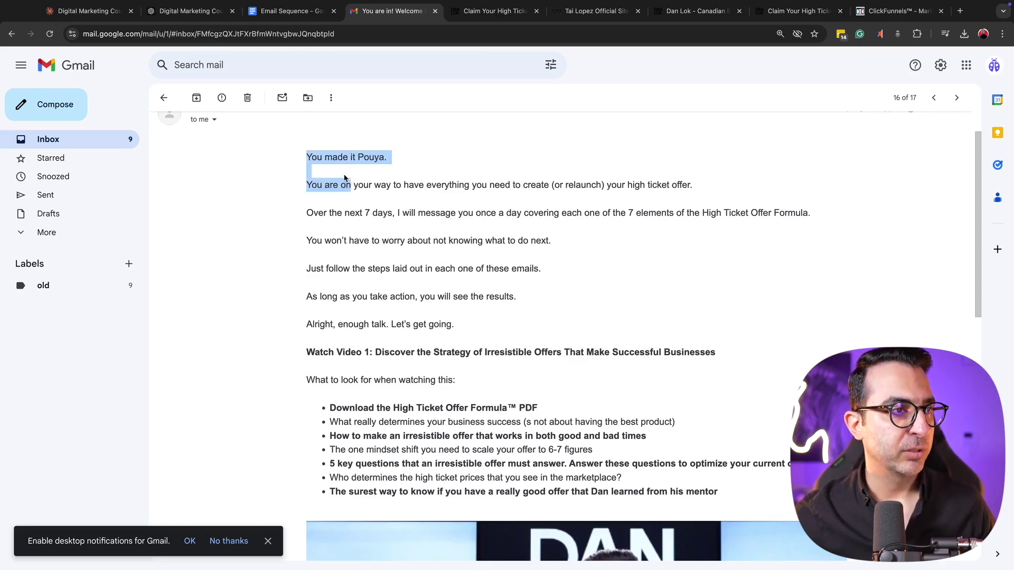
pyautogui.scroll(2, 325, 191)
pyautogui.click(308, 186)
pyautogui.moveTo(190, 132); pyautogui.dragTo(468, 131)
pyautogui.hotkey('ctrl', 'c')
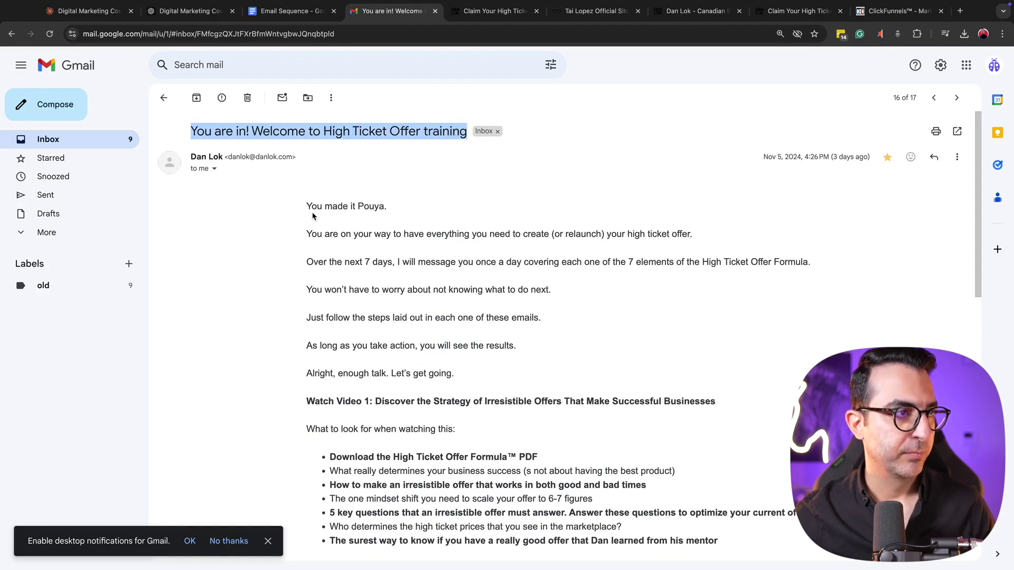
pyautogui.click(290, 11)
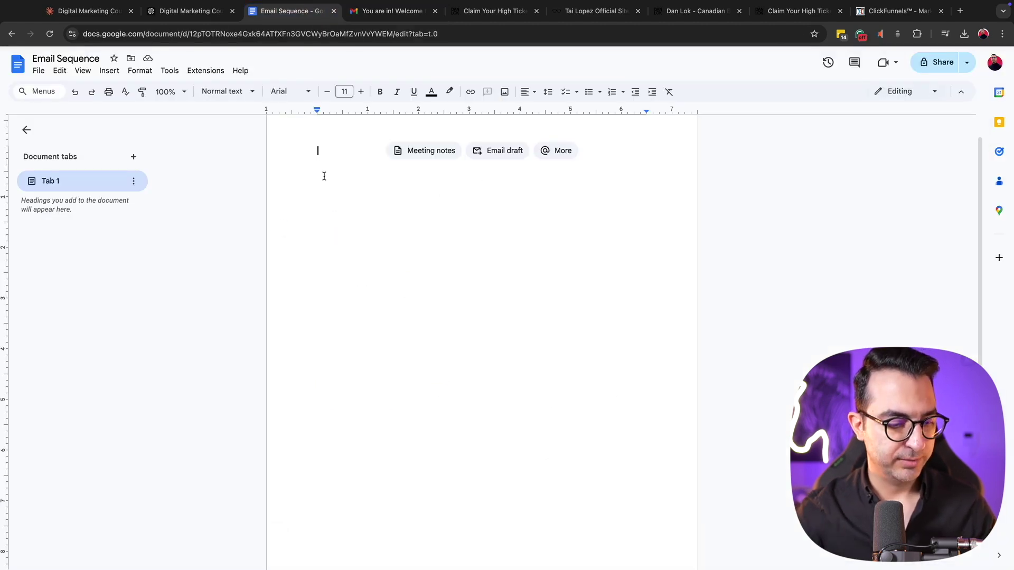
# - Write 'Subject: You are in! Welcome to High Ticket Offer training' in the document, then select the email body
pyautogui.write('subject:')
pyautogui.hotkey('ctrl', 'v')
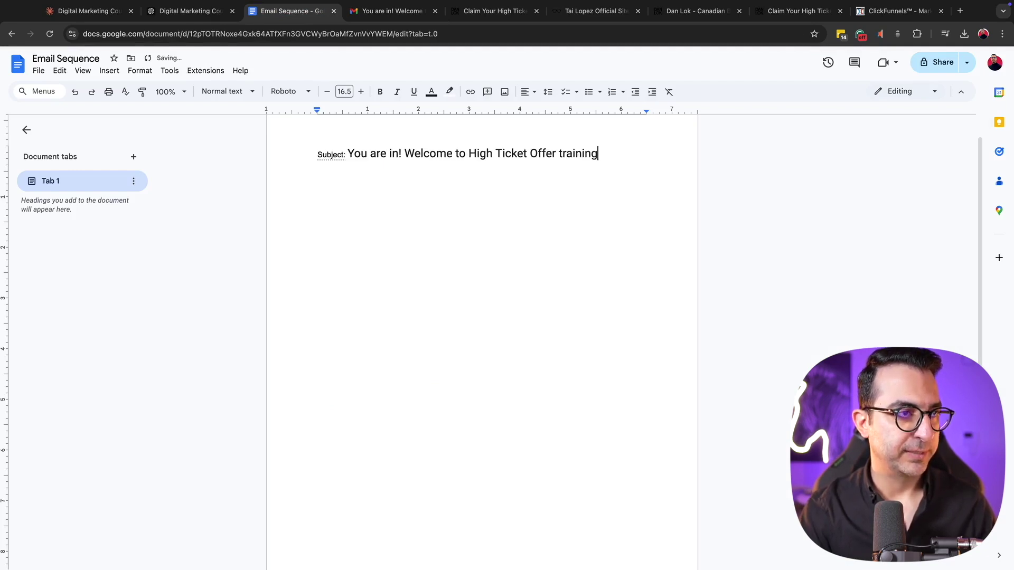
pyautogui.write('sa')
pyautogui.press('BackSpace')
pyautogui.press('BackSpace')
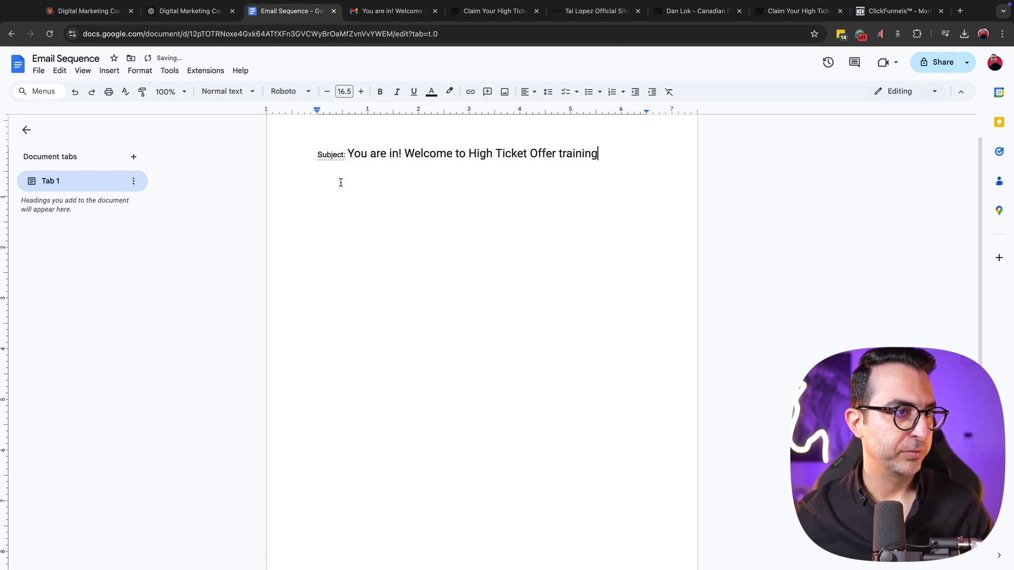
pyautogui.hotkey('ctrl', 'z')
pyautogui.click(350, 176)
pyautogui.write('sad')
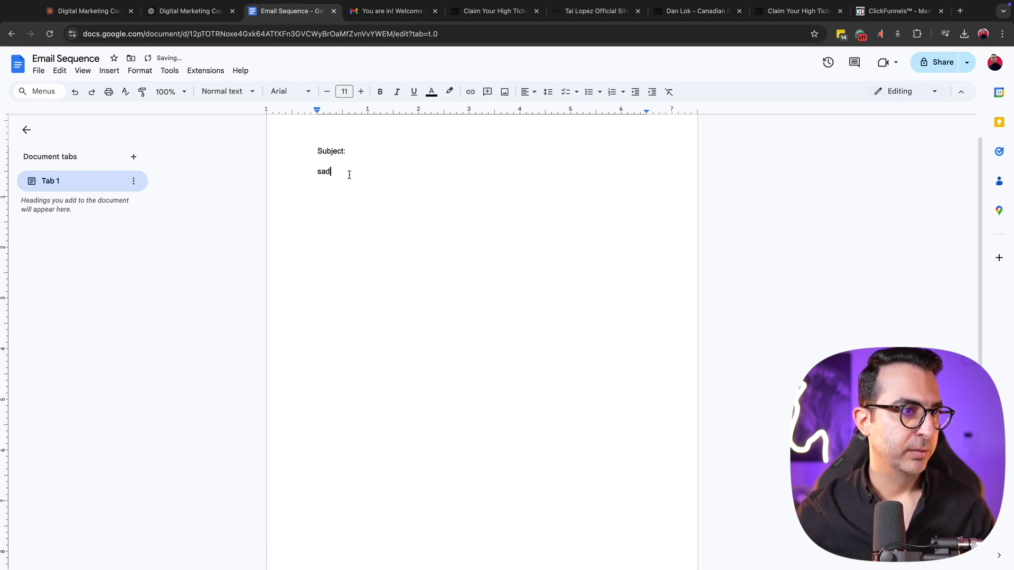
pyautogui.click(369, 153)
pyautogui.hotkey('ctrl', 'v')
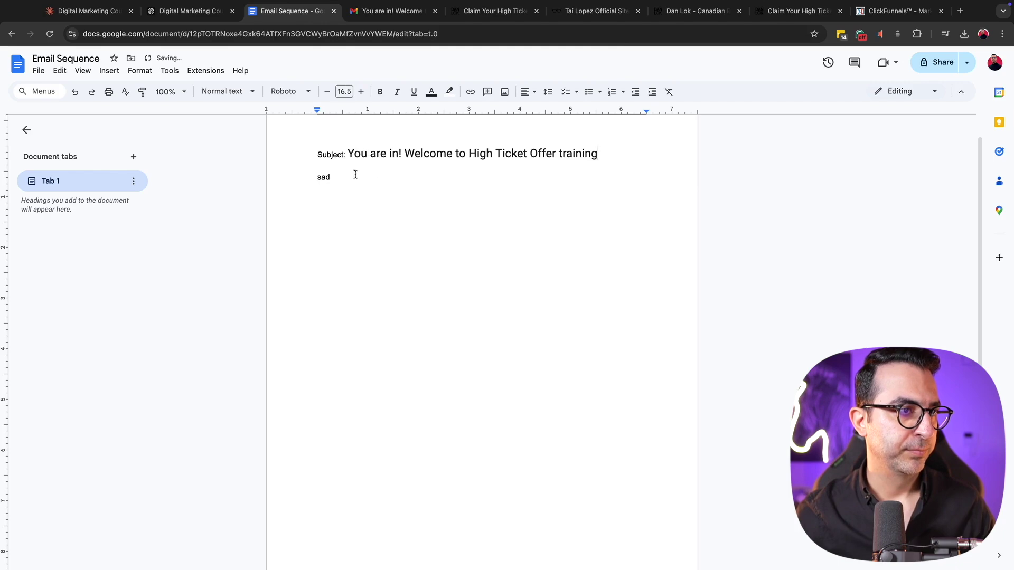
pyautogui.click(390, 11)
pyautogui.moveTo(306, 203); pyautogui.dragTo(584, 408)
# - Copy the email body and paste it over the 'sad' placeholder in the Email Sequence document
pyautogui.scroll(-5, 593, 348)
pyautogui.scroll(-5, 593, 350)
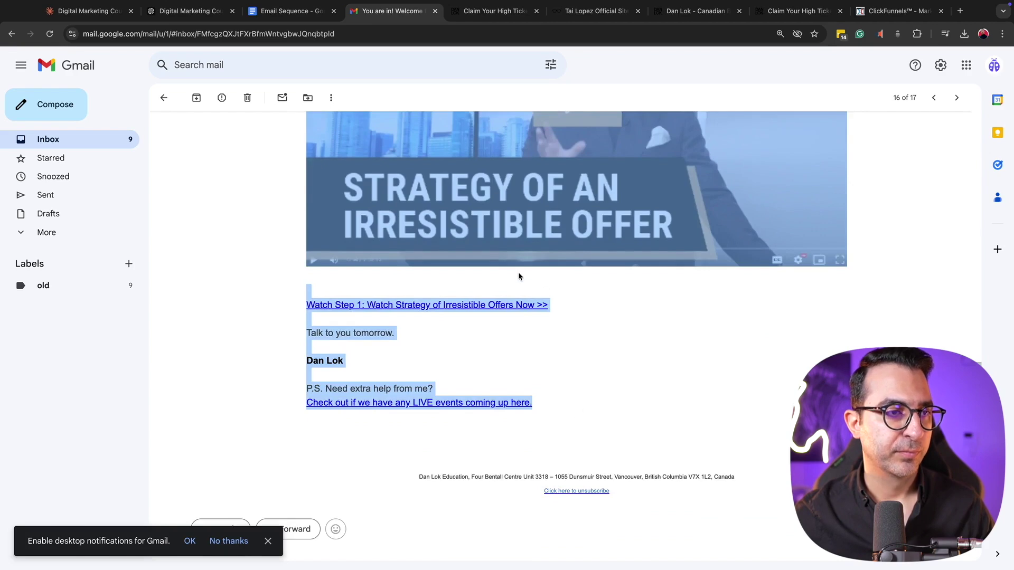
pyautogui.rightClick(343, 331)
pyautogui.click(369, 361)
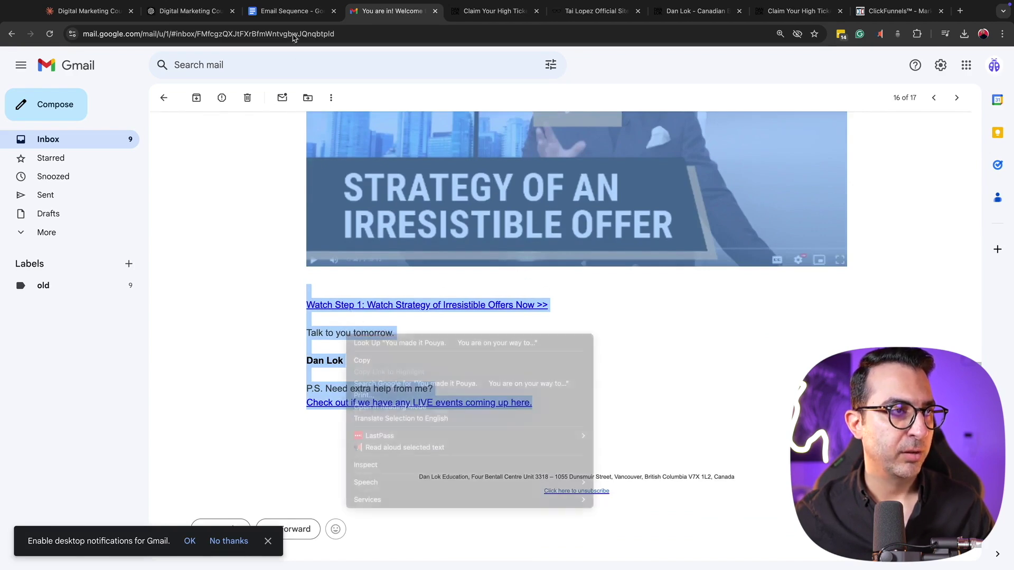
pyautogui.click(288, 10)
pyautogui.moveTo(346, 177); pyautogui.dragTo(305, 177)
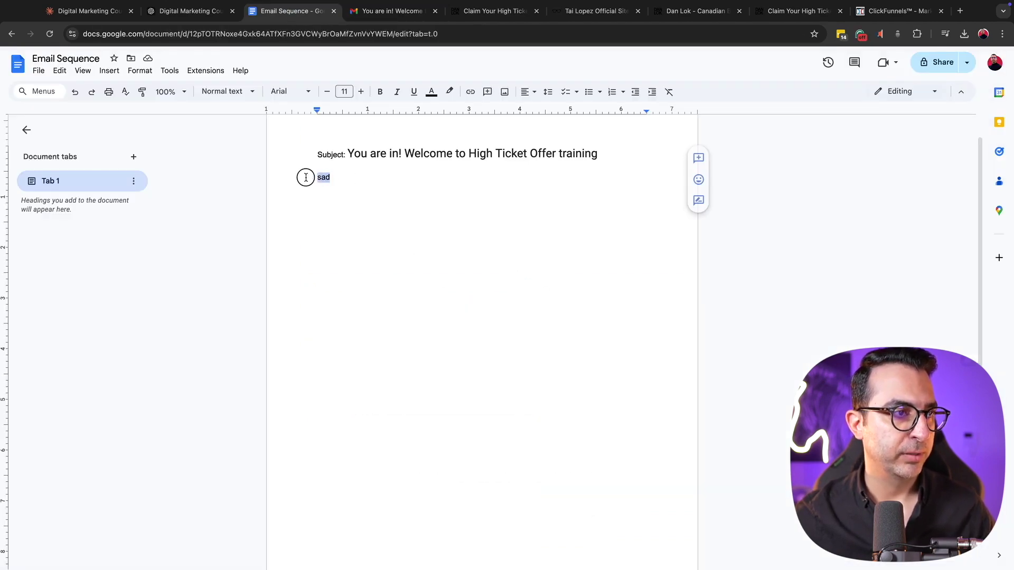
pyautogui.hotkey('ctrl', 'v')
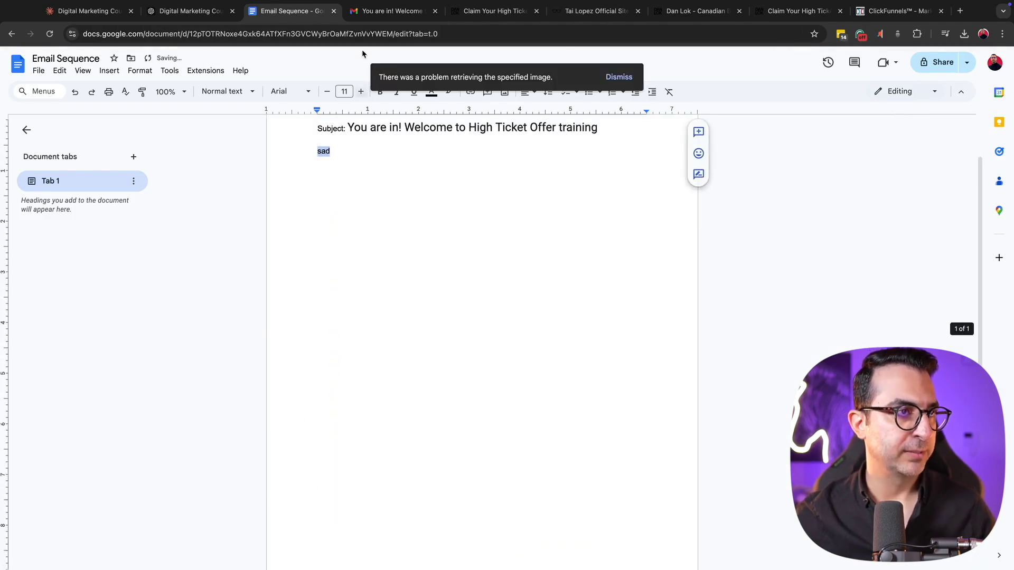
# - Start printing the welcome email, then close the print preview
pyautogui.click(373, 11)
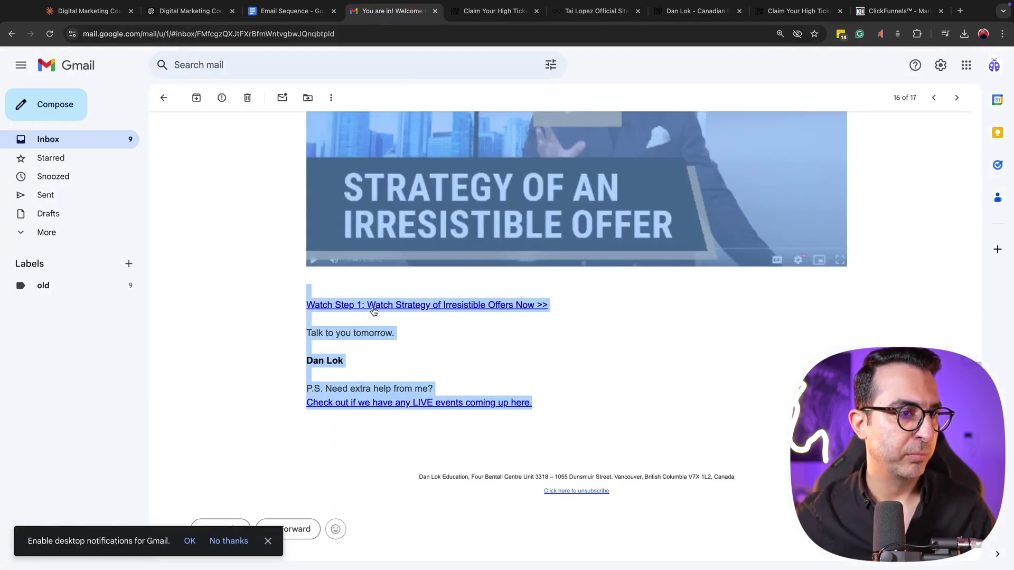
pyautogui.rightClick(352, 332)
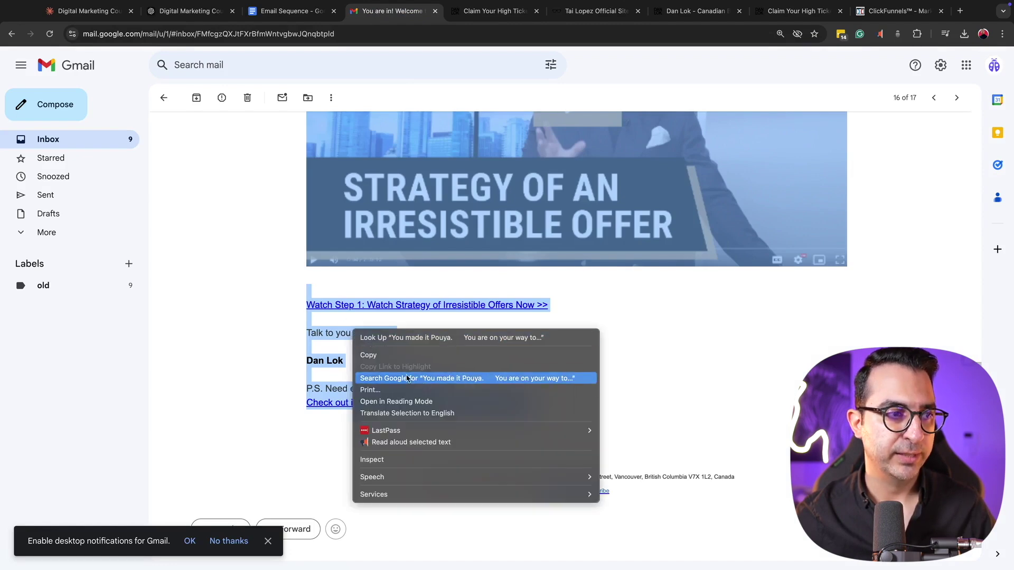
pyautogui.click(403, 391)
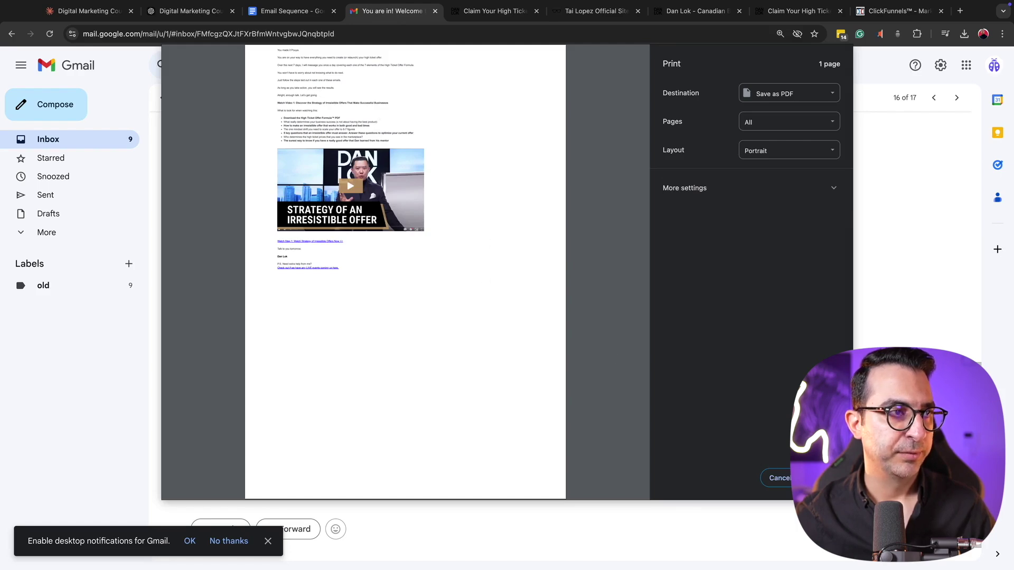
pyautogui.click(776, 478)
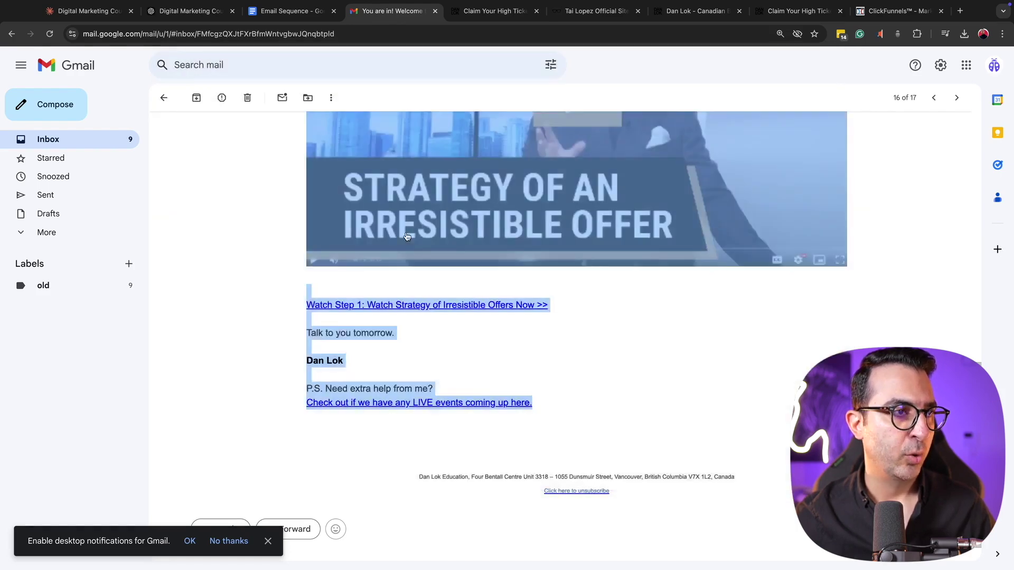
pyautogui.scroll(10, 323, 219)
# - Reselect the welcome email, save it as a PDF on the Desktop, and return to the inbox
pyautogui.moveTo(187, 132); pyautogui.dragTo(561, 380)
pyautogui.scroll(-6, 589, 348)
pyautogui.scroll(-5, 582, 344)
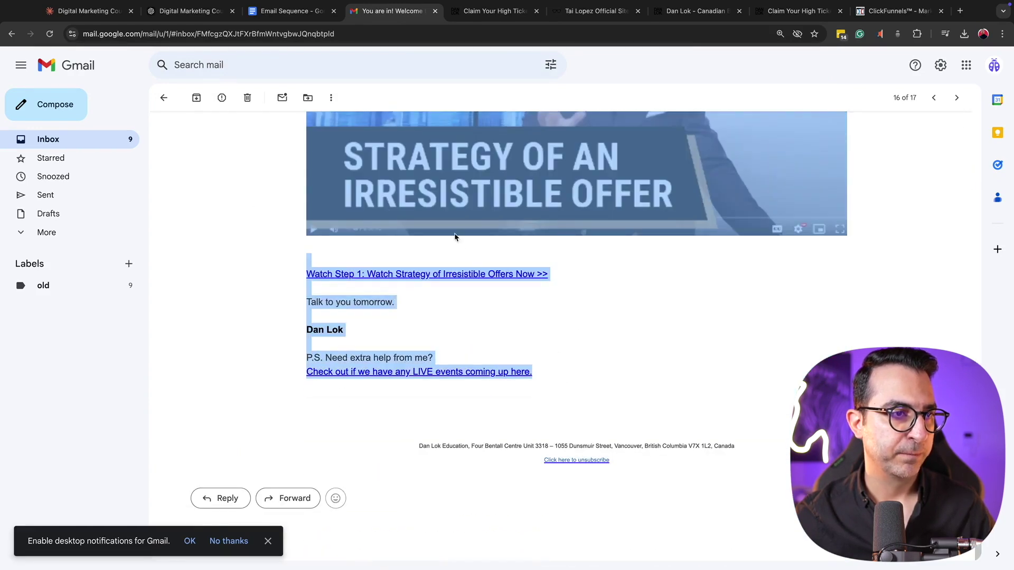
pyautogui.rightClick(359, 302)
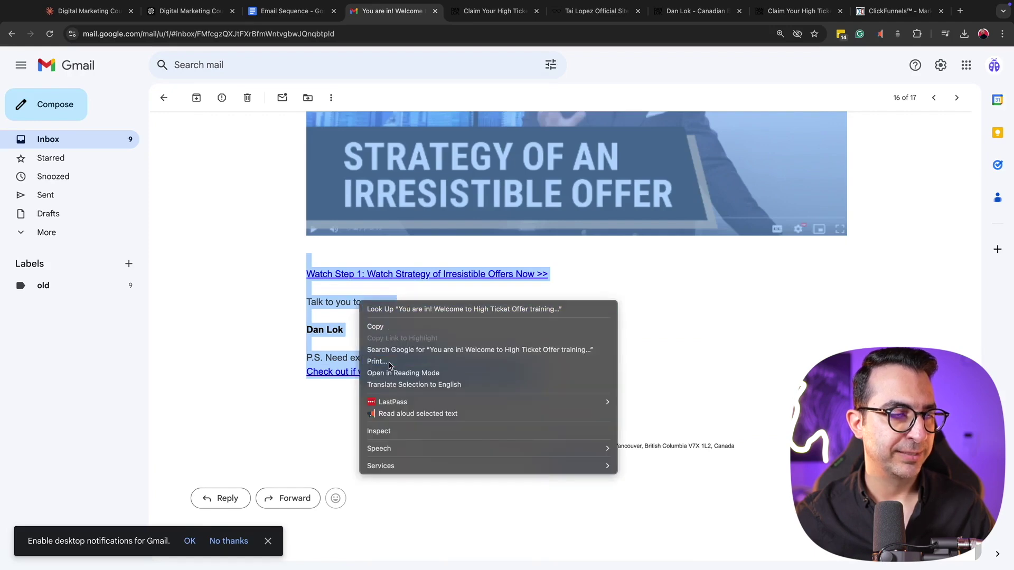
pyautogui.click(369, 362)
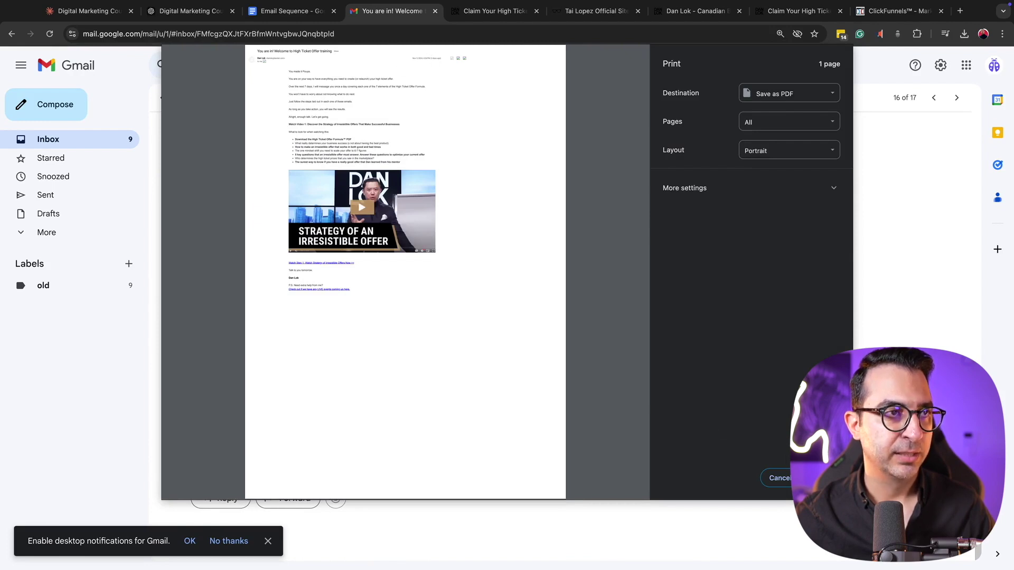
pyautogui.click(818, 478)
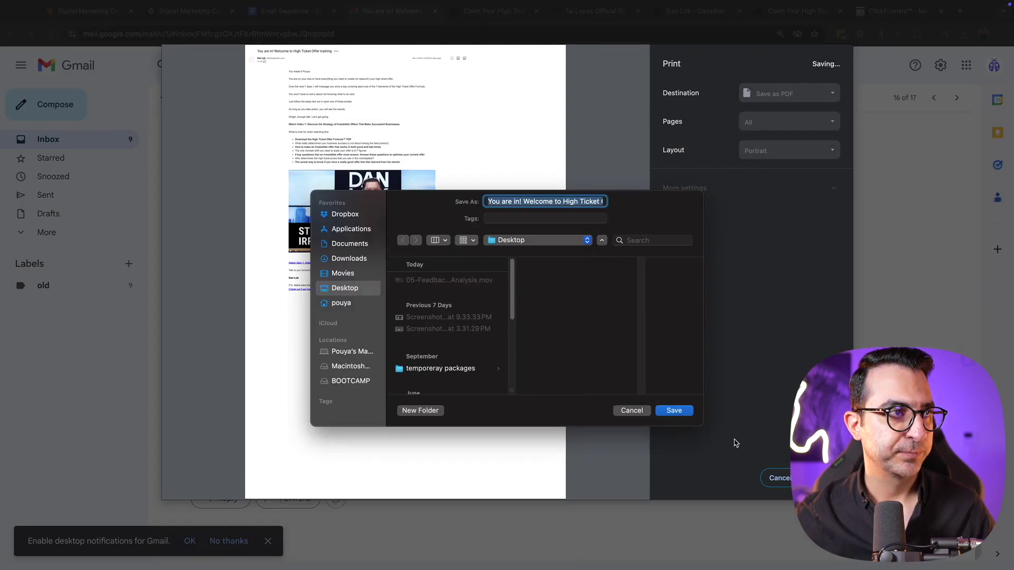
pyautogui.click(558, 201)
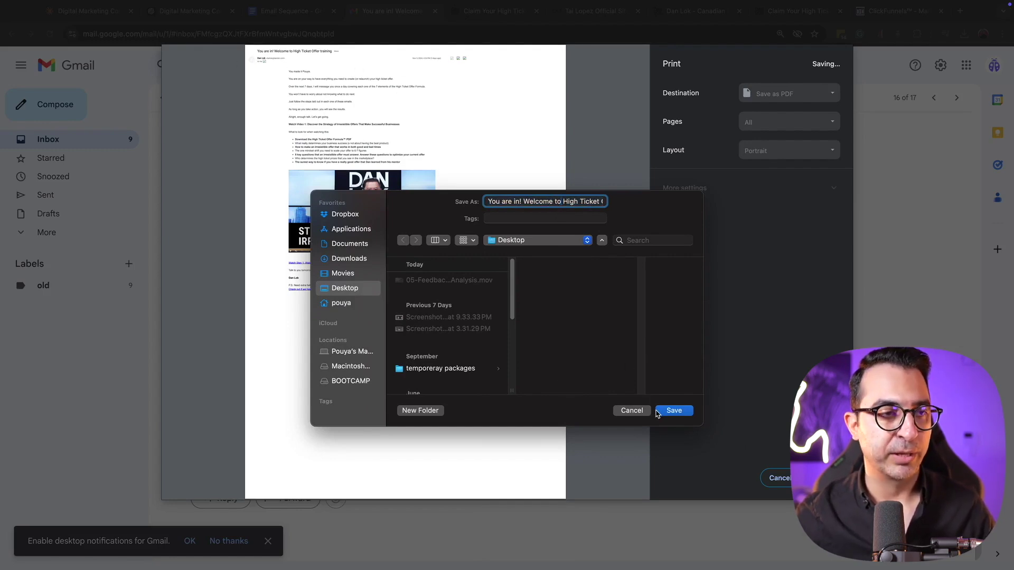
pyautogui.click(675, 411)
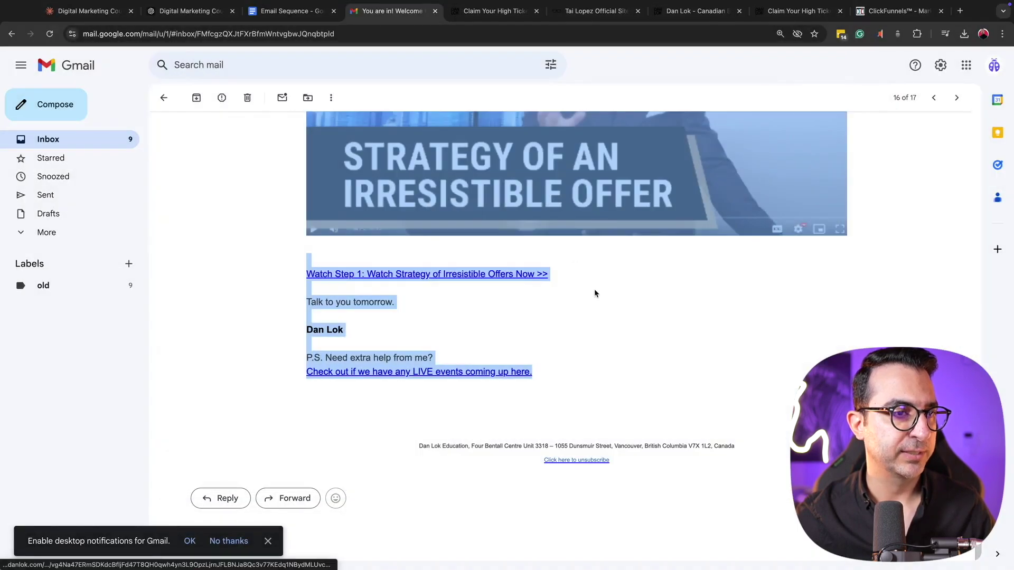
pyautogui.click(164, 97)
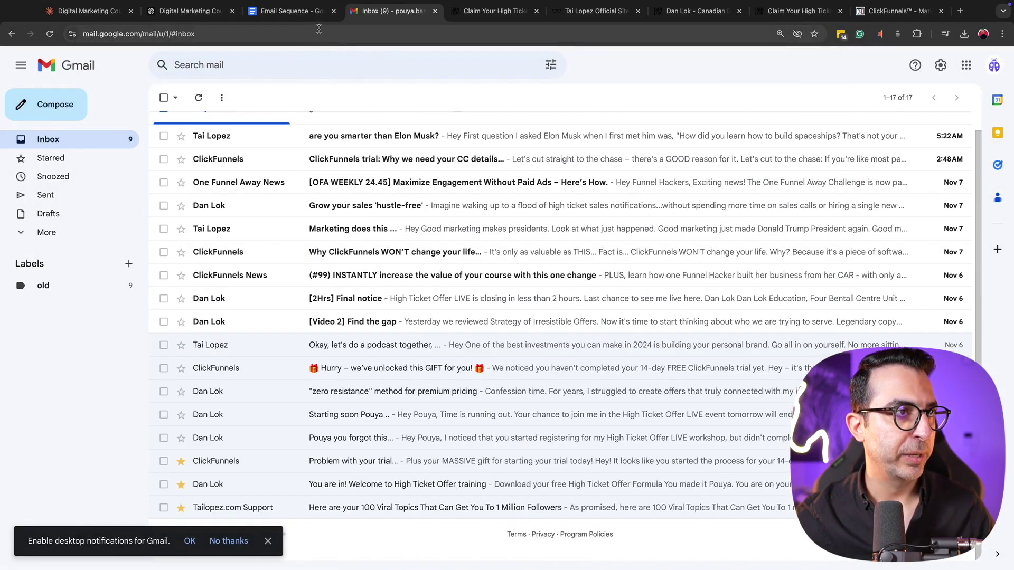
pyautogui.click(316, 11)
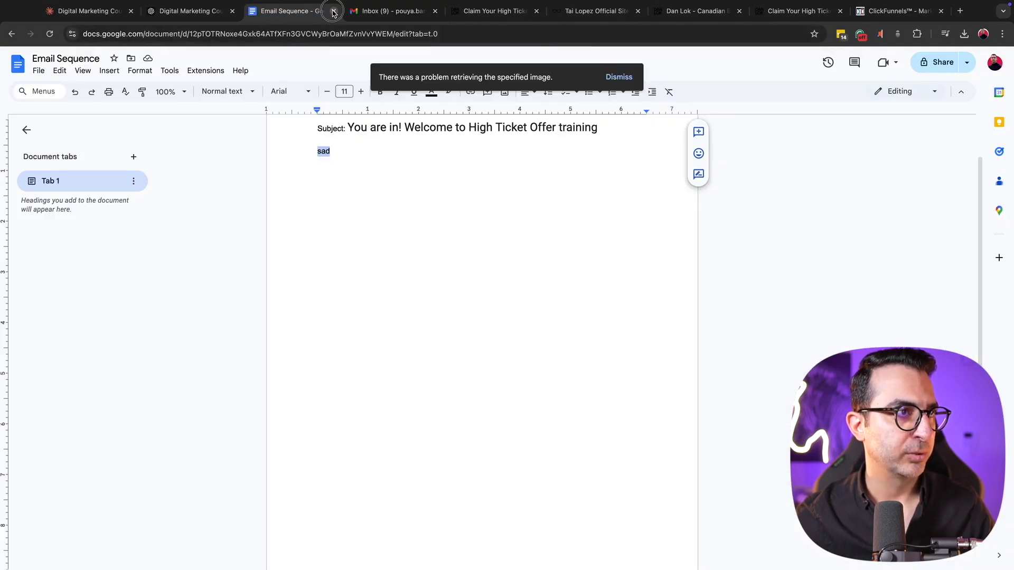
# - Print the '[Video 2] Find the gap' email to a PDF on the Desktop and return to the inbox
pyautogui.click(333, 11)
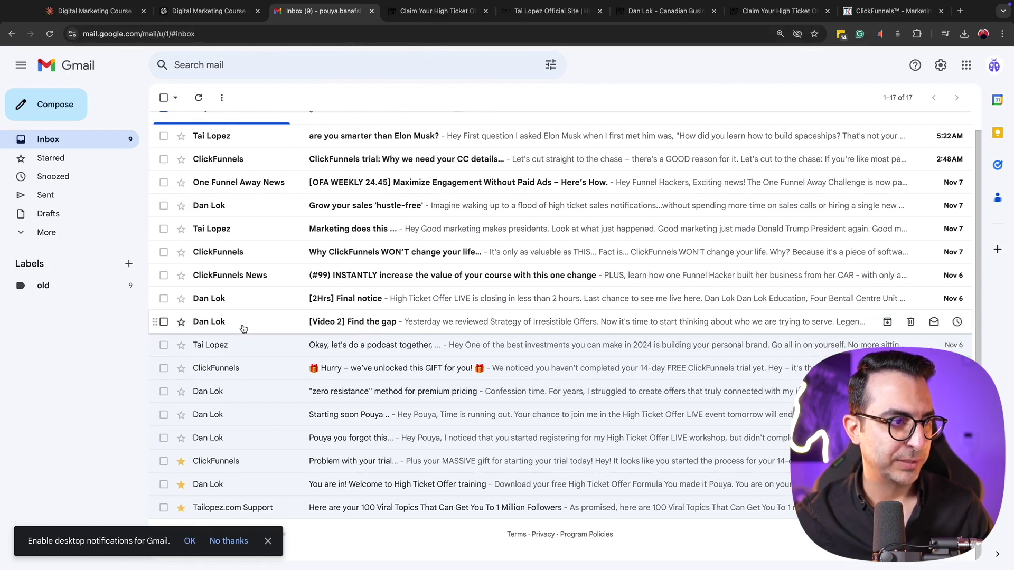
pyautogui.click(375, 326)
pyautogui.moveTo(182, 127); pyautogui.dragTo(568, 393)
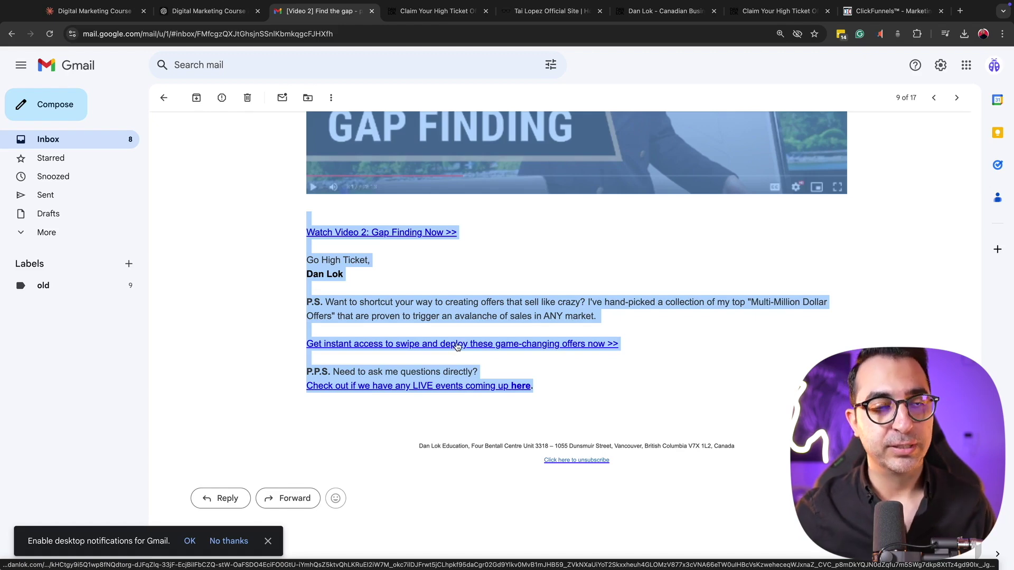
pyautogui.rightClick(455, 306)
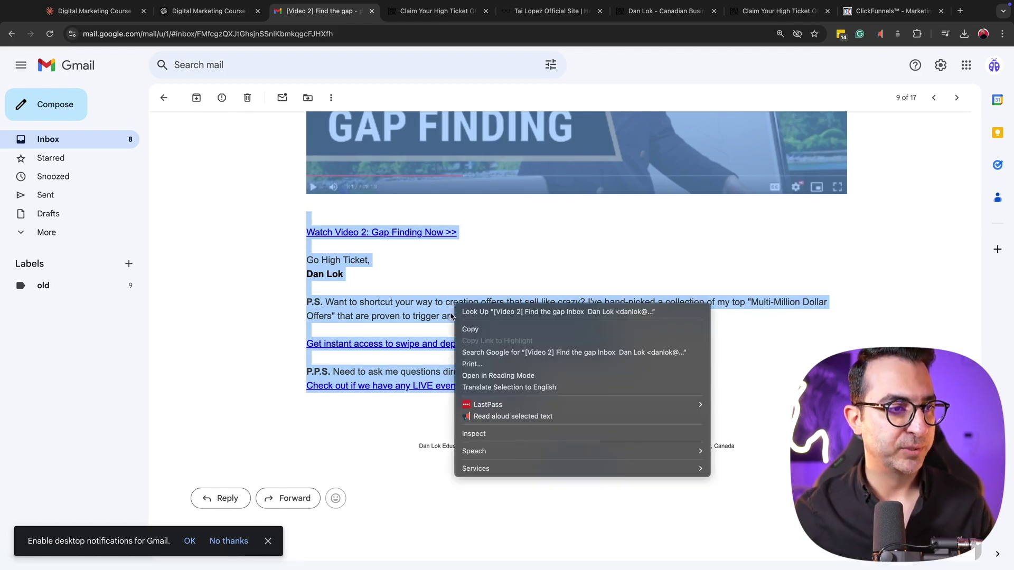
pyautogui.click(498, 365)
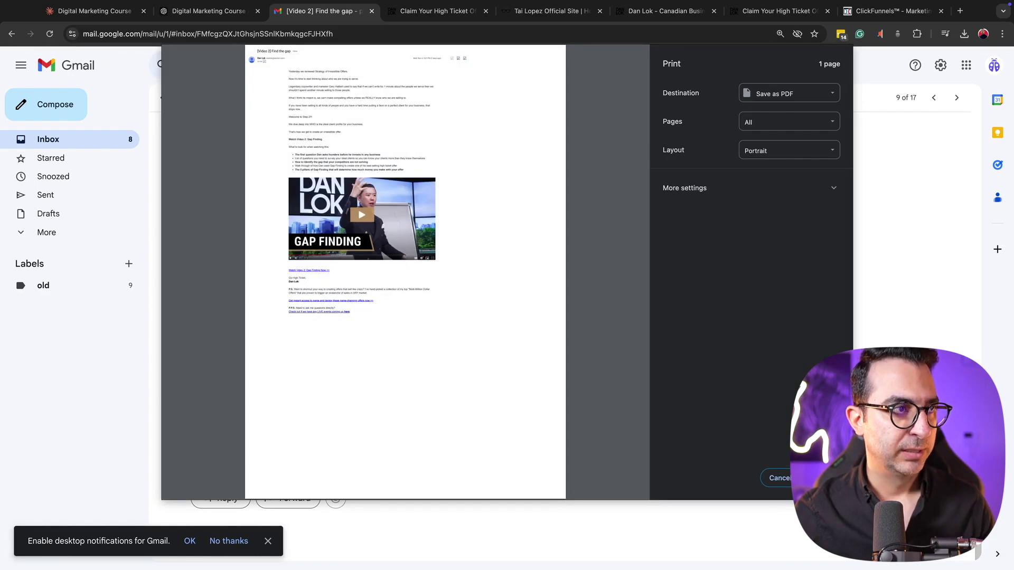
pyautogui.press('Return')
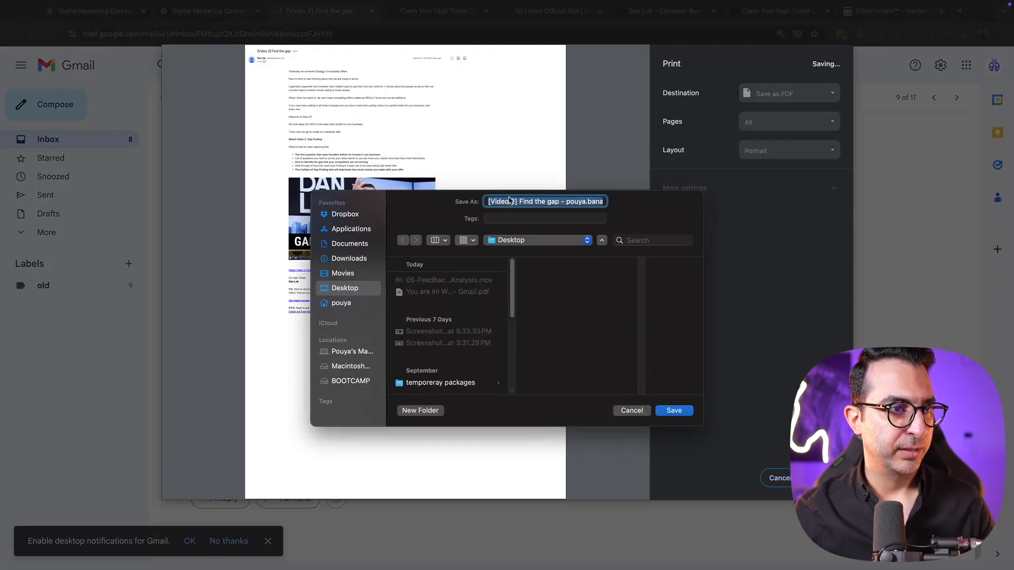
pyautogui.click(674, 410)
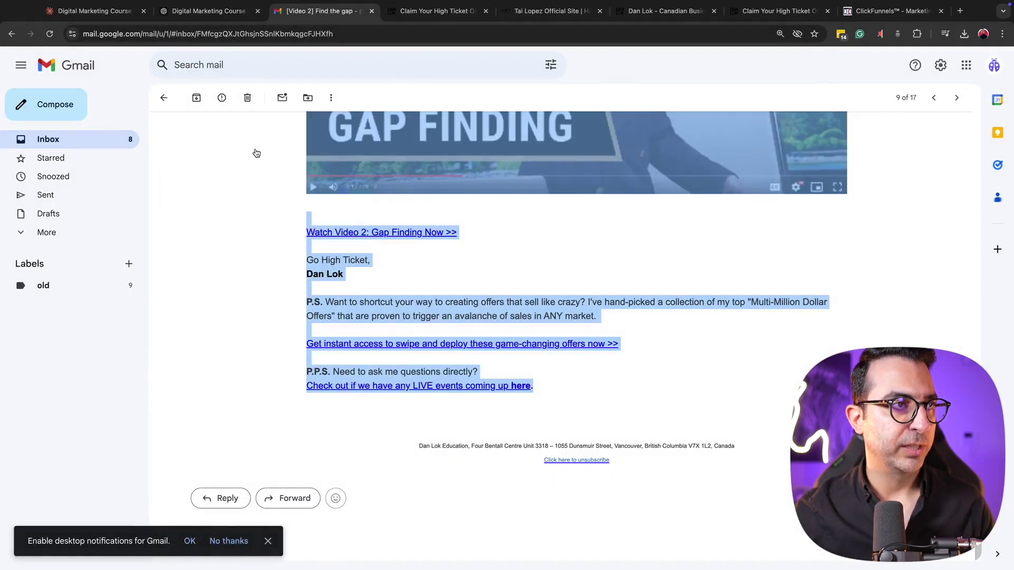
pyautogui.click(64, 133)
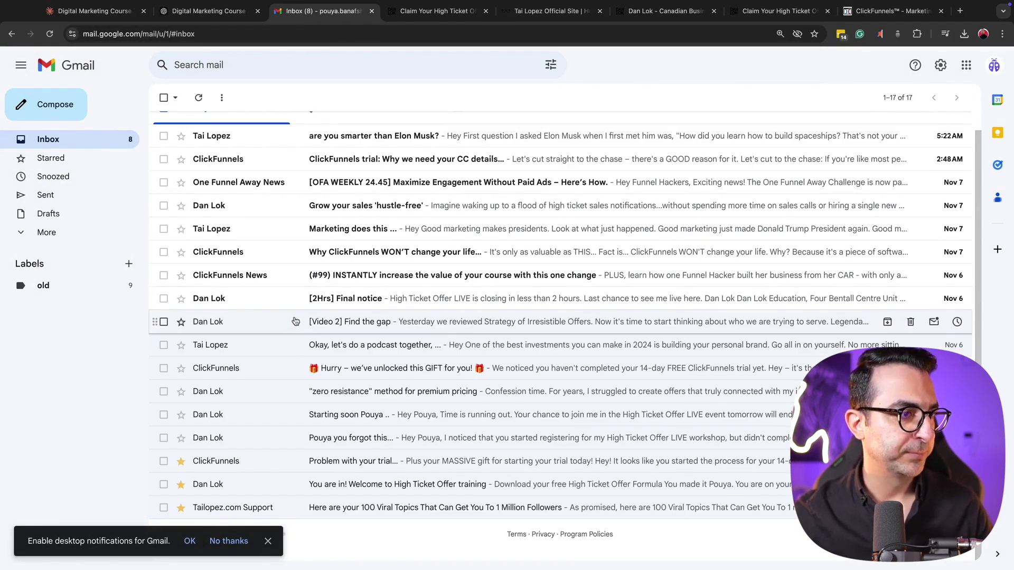
pyautogui.scroll(1, 338, 296)
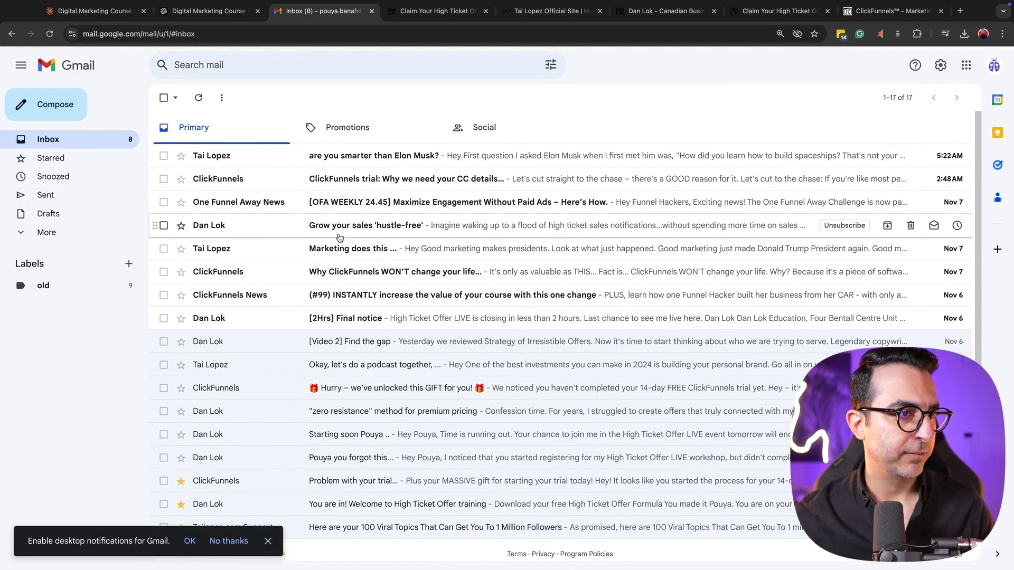
pyautogui.click(302, 228)
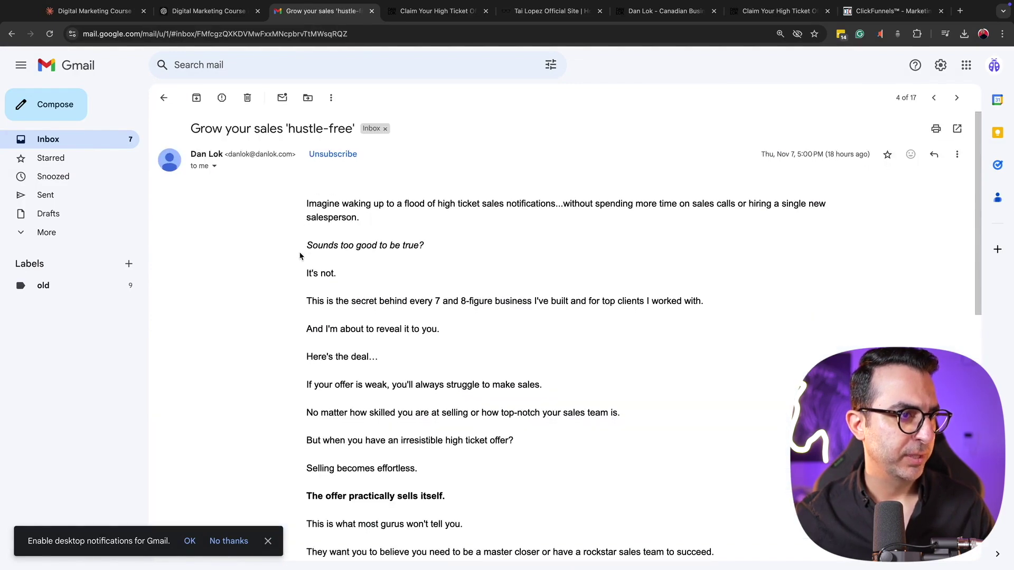
pyautogui.scroll(-10, 300, 256)
pyautogui.scroll(15, 299, 258)
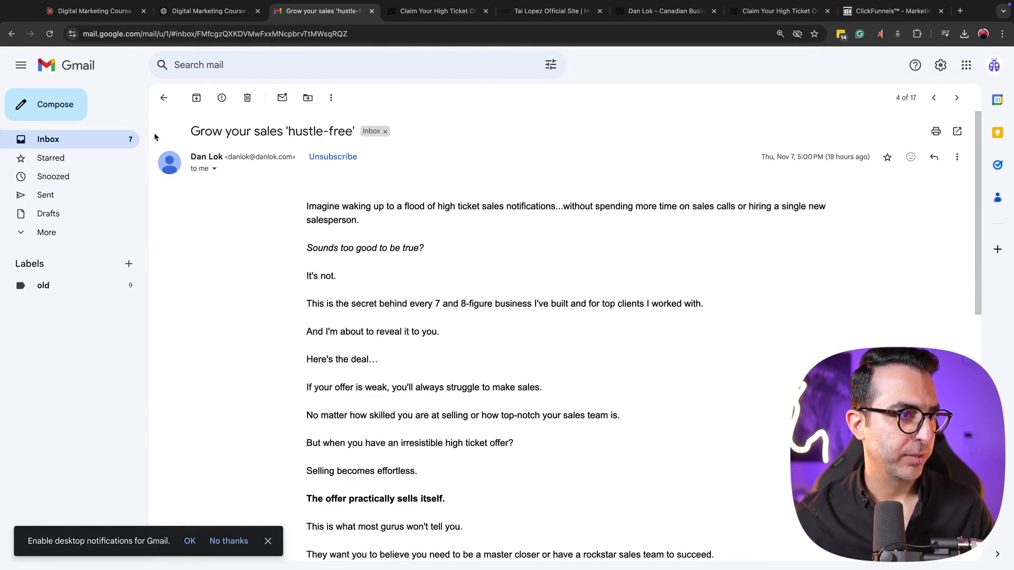
pyautogui.click(92, 140)
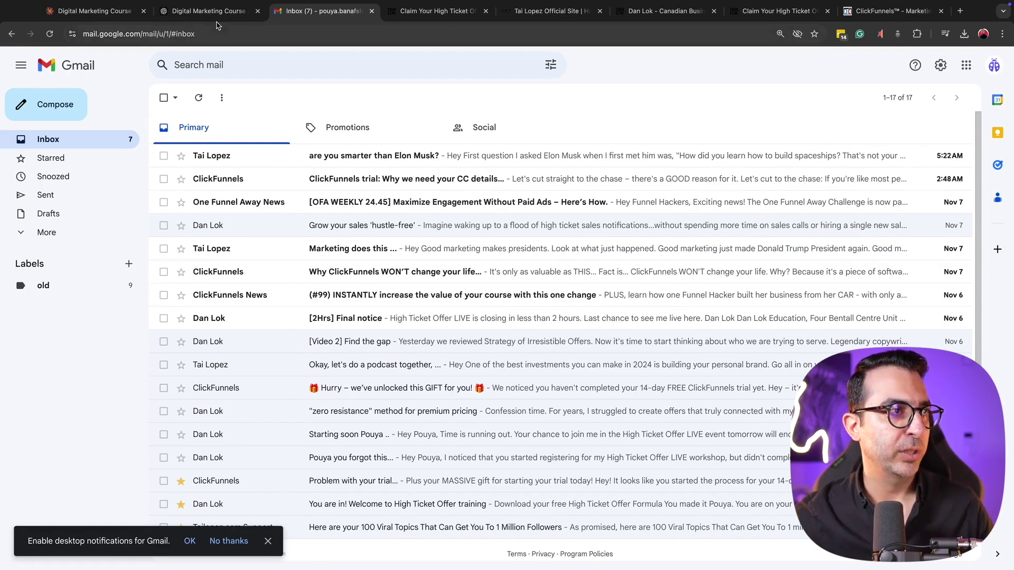
# - Open ChatGPT's file upload dialog in the email marketing automation folder
pyautogui.hotkey('ctrl', 'shift', 'Tab')
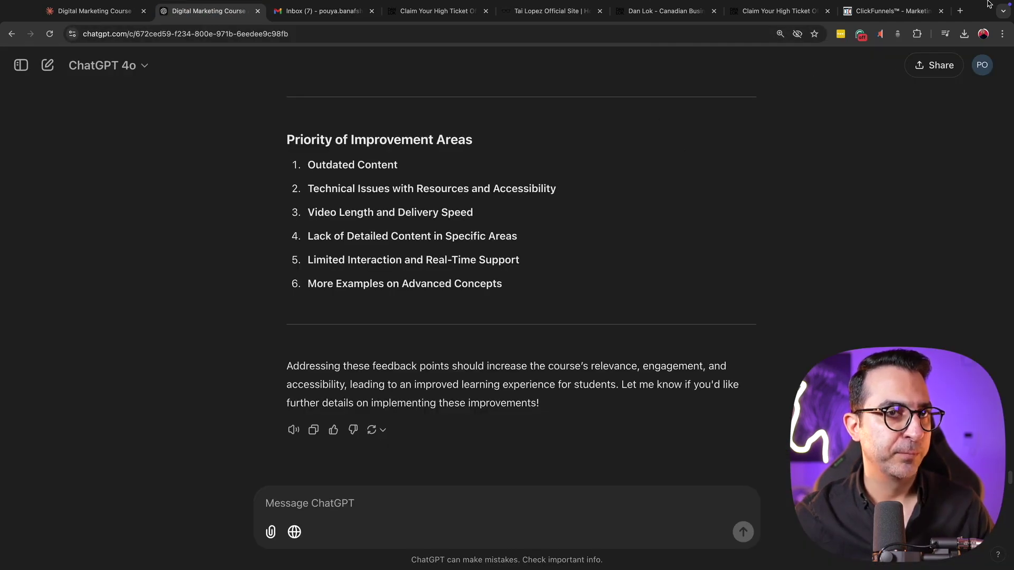
pyautogui.click(961, 14)
pyautogui.write('cha')
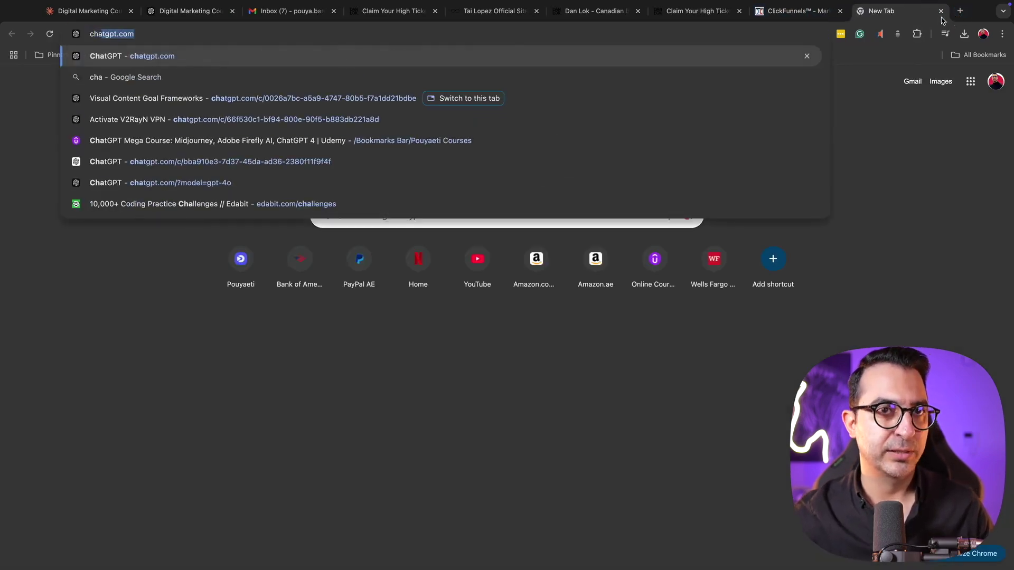
pyautogui.click(941, 11)
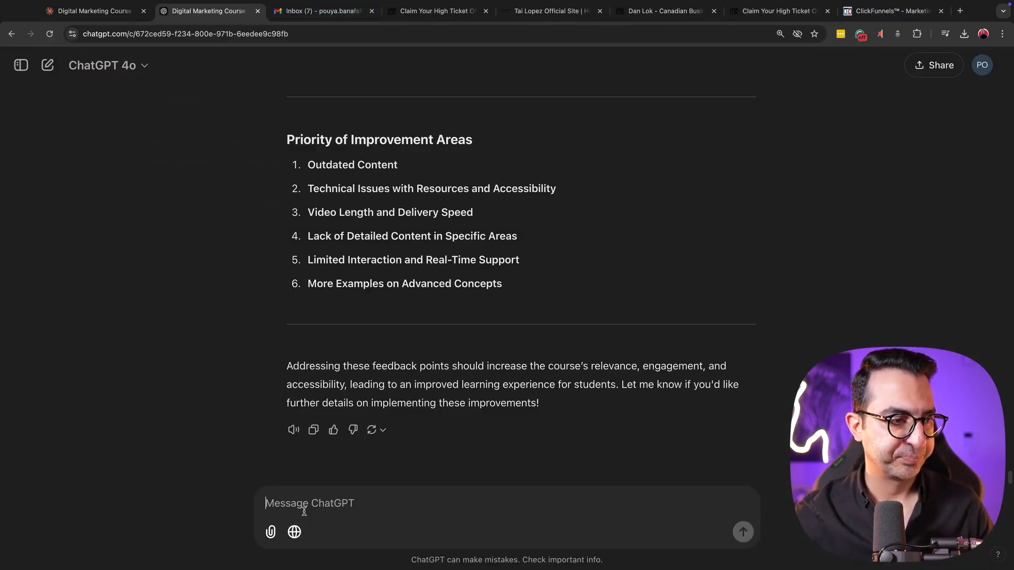
pyautogui.click(270, 532)
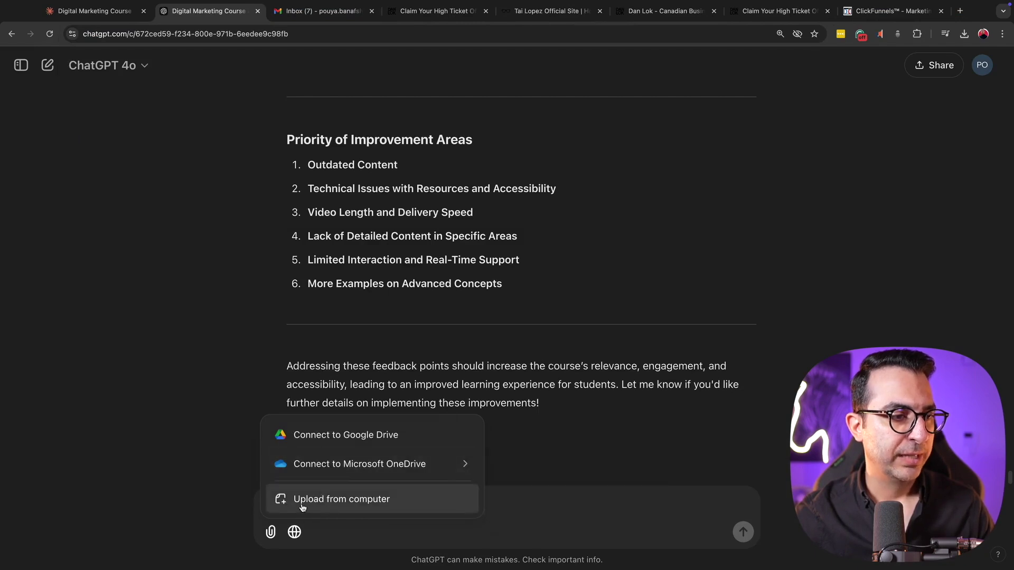
pyautogui.click(297, 501)
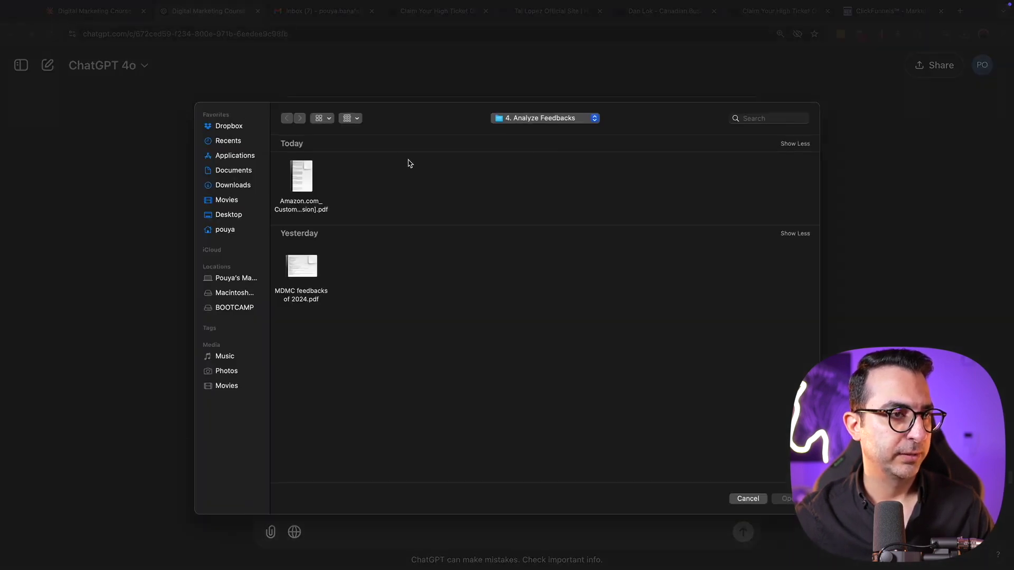
pyautogui.click(500, 118)
pyautogui.click(500, 129)
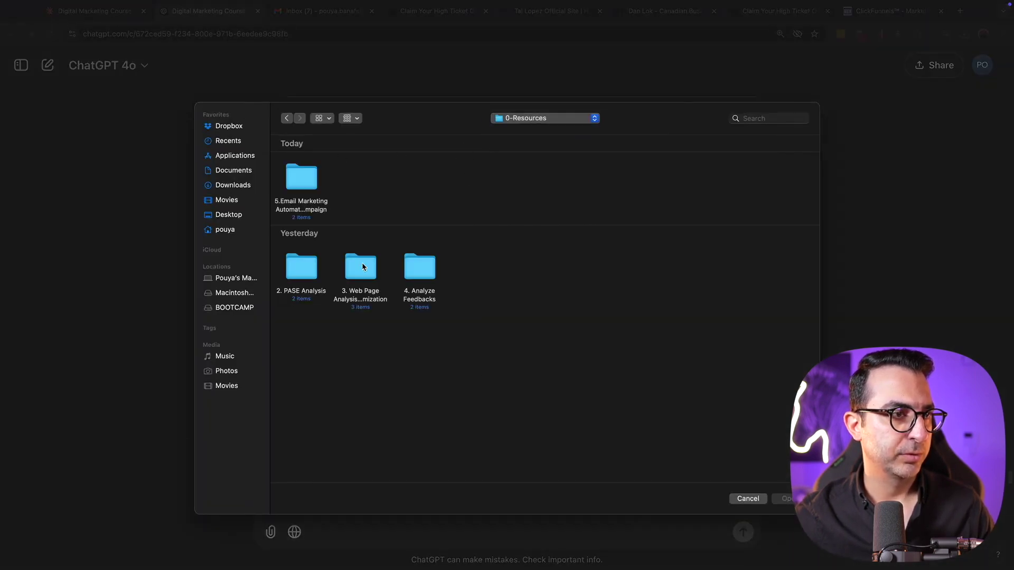
pyautogui.doubleClick(296, 180)
# - Prefix the welcome PDF with '1-' and the Find the gap PDF with 'Day 2-'
pyautogui.moveTo(412, 262); pyautogui.dragTo(253, 168)
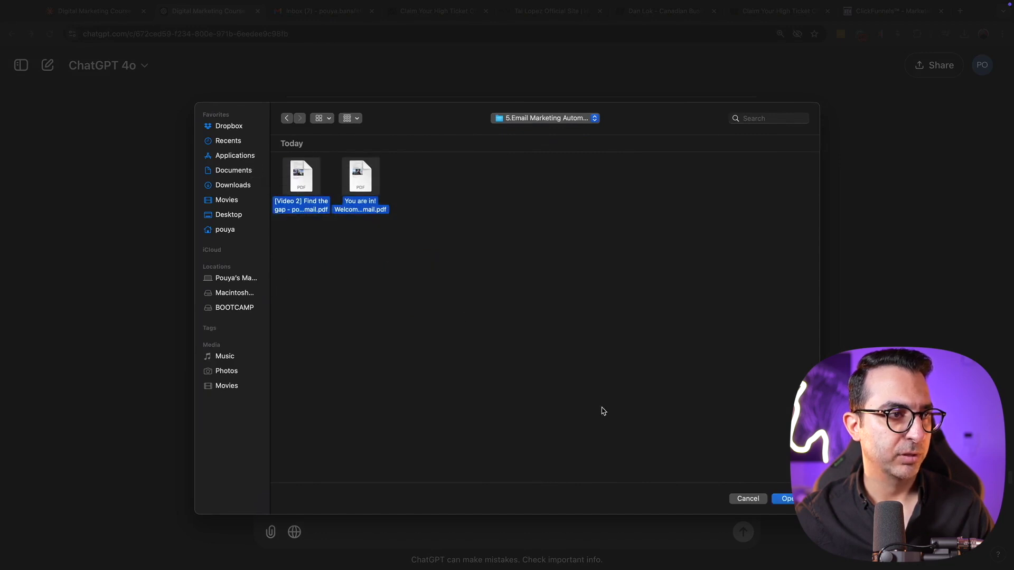
pyautogui.click(410, 243)
pyautogui.click(349, 197)
pyautogui.click(348, 209)
pyautogui.click(357, 205)
pyautogui.write('1')
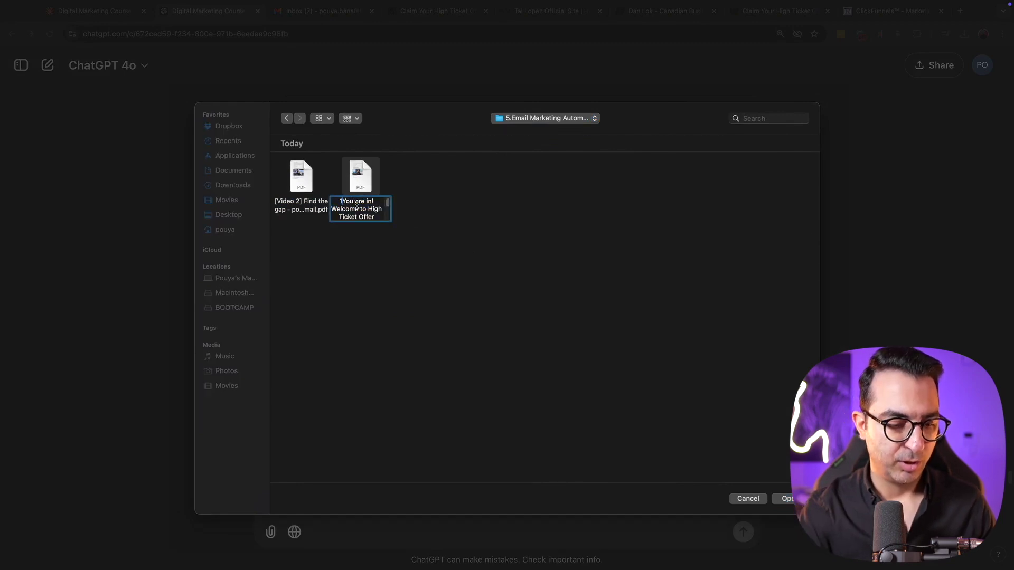
pyautogui.press('BackSpace')
pyautogui.write('-')
pyautogui.press('Return')
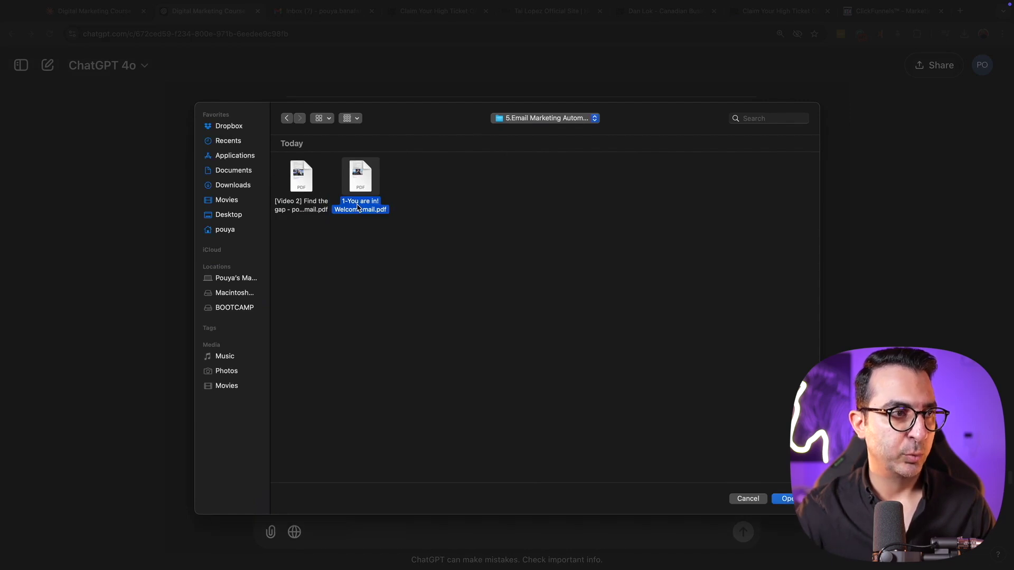
pyautogui.click(289, 207)
pyautogui.press('Return')
pyautogui.click(277, 203)
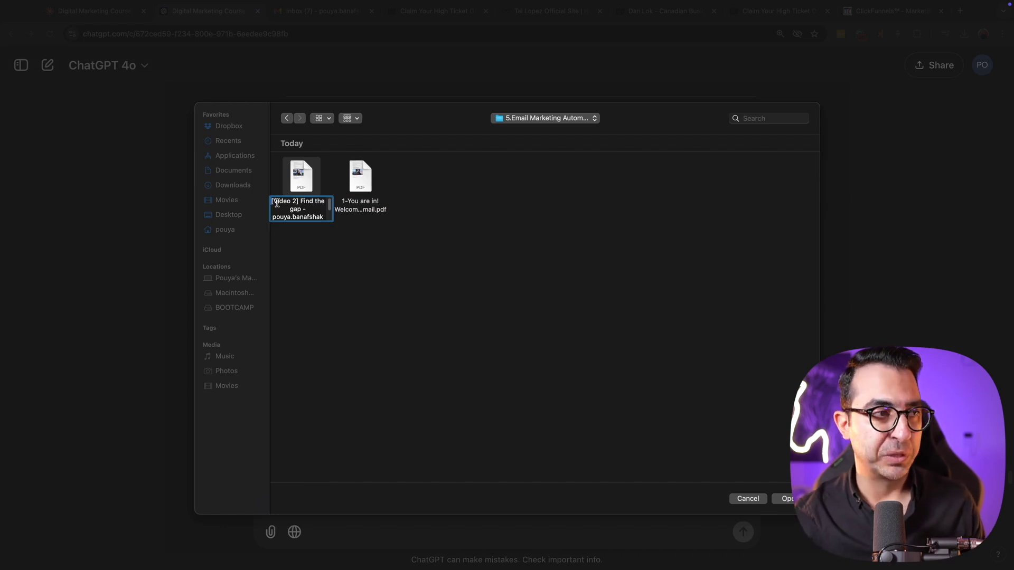
pyautogui.write('Day 2-')
pyautogui.press('Return')
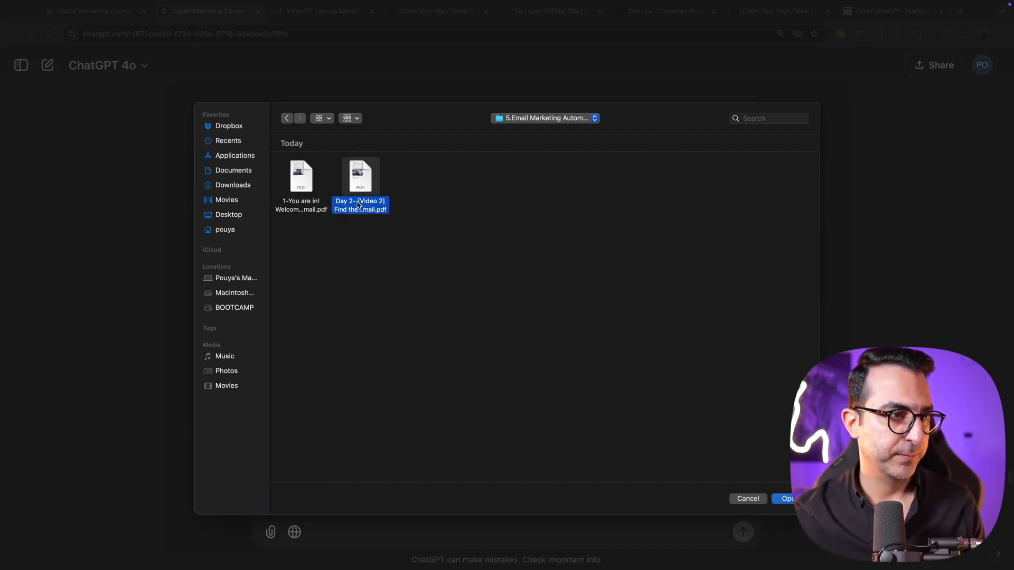
# - Complete the welcome PDF's 'Day 1-' prefix and attach both renamed PDFs
pyautogui.click(294, 208)
pyautogui.click(294, 209)
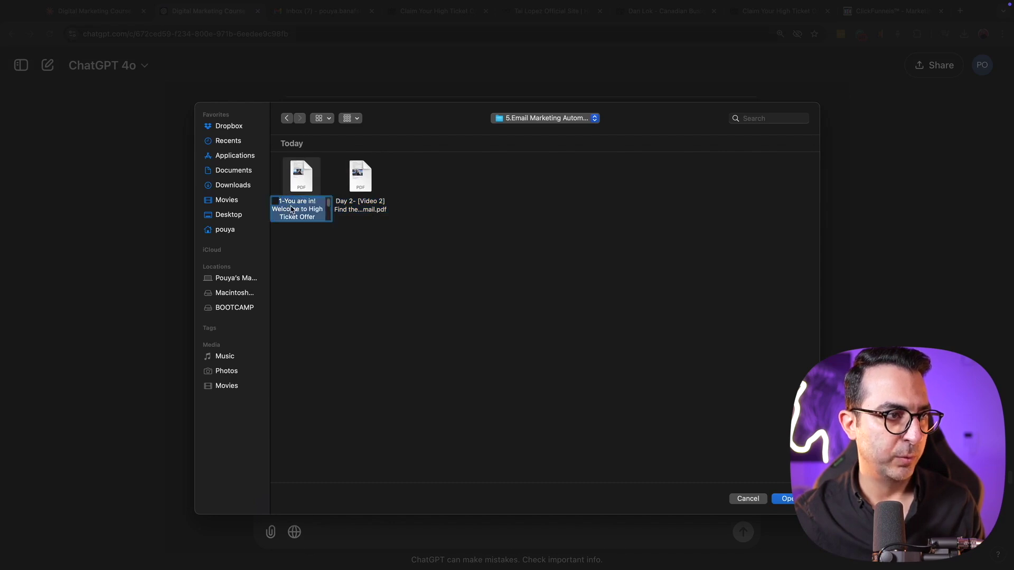
pyautogui.click(275, 202)
pyautogui.write('Day')
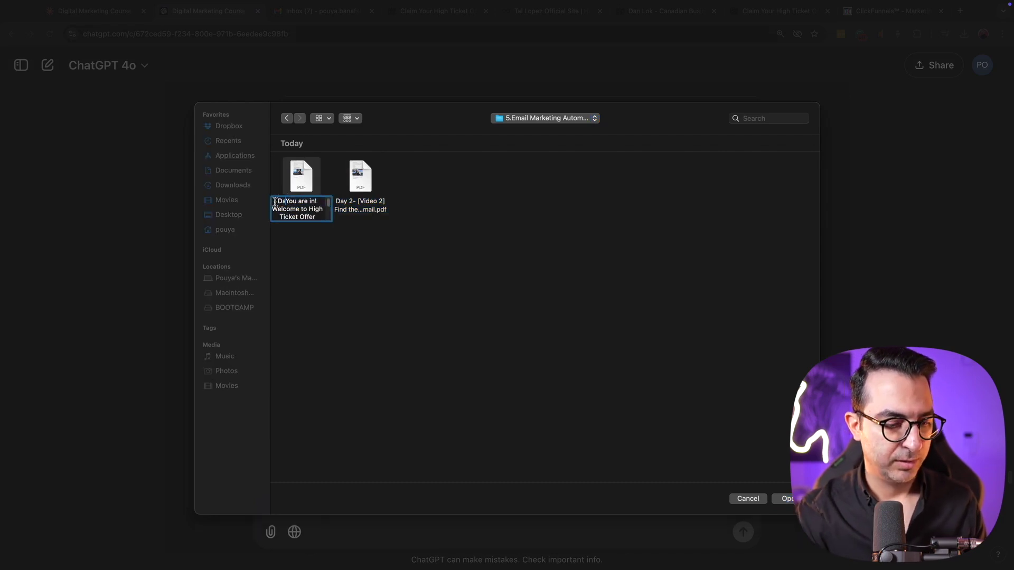
pyautogui.press('Right')
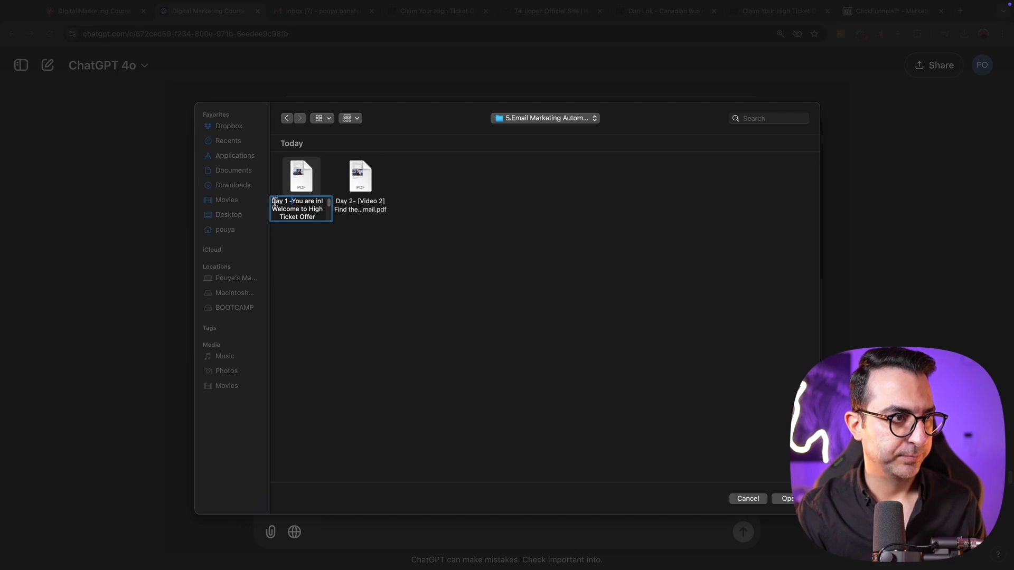
pyautogui.press('Return')
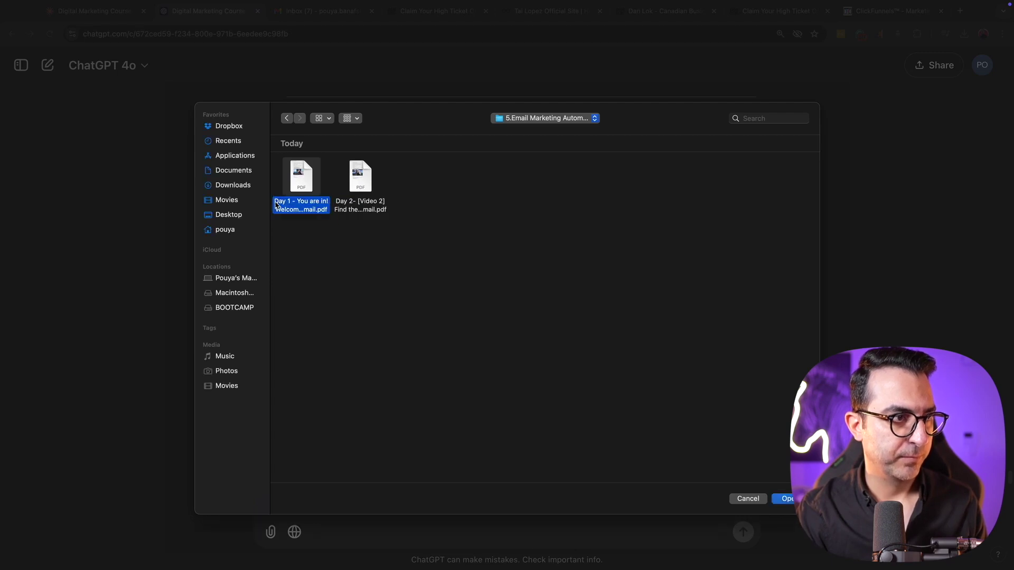
pyautogui.click(353, 206)
pyautogui.click(358, 209)
pyautogui.click(351, 203)
pyautogui.click(516, 264)
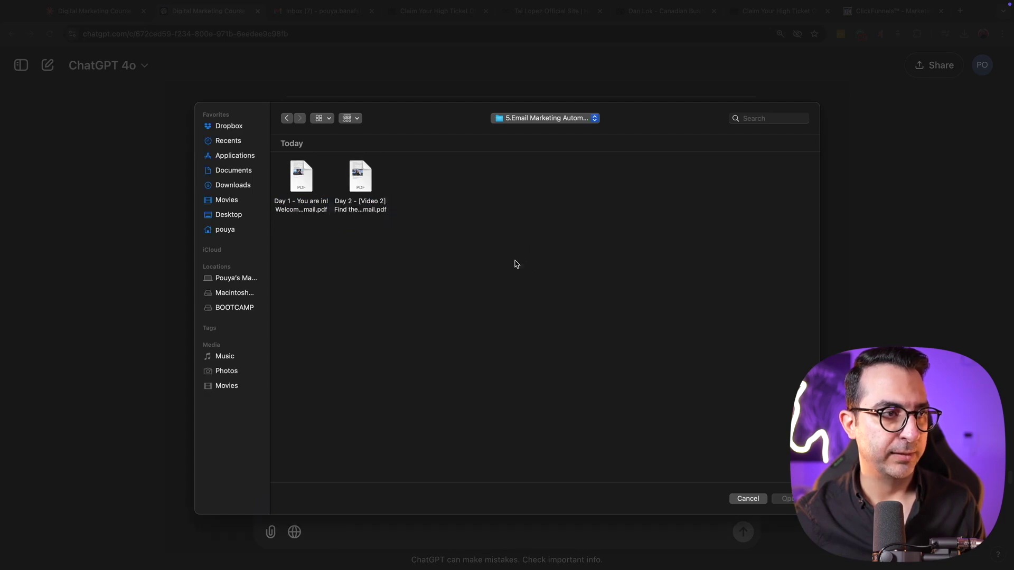
pyautogui.moveTo(473, 249); pyautogui.dragTo(280, 158)
pyautogui.click(786, 499)
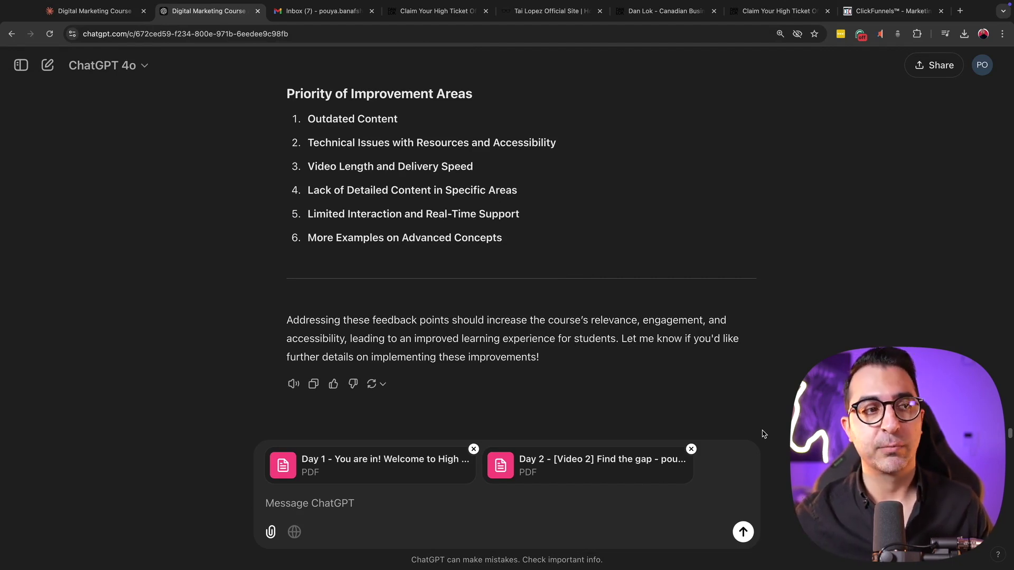
# - Paste the 5-day email sequence prompt, correct the 'freed' typo, and send it with both PDFs
pyautogui.write('I attached 2 files which each include an email I received from Dan lok\'s website. I received these emails after I signed up on their email list to receive a freed pdf gift about high ticket sales and marketing.  I want you to review these emails and with the same structure and strategies create a 5 day email marketing automation sequence for my product which is and online course "mega digital marketing course" so ion day 4 and 5 we promote our course.')
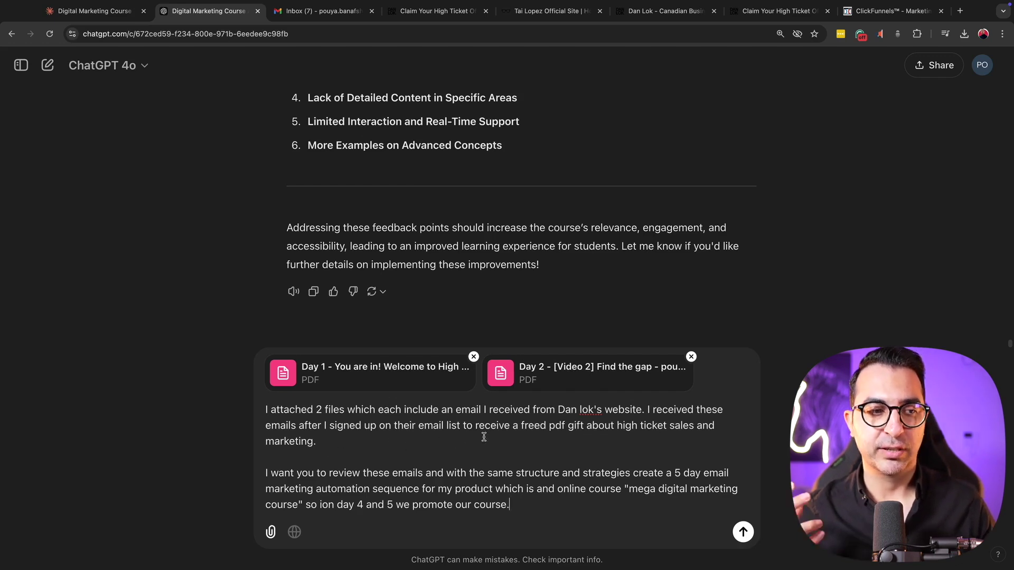
pyautogui.click(546, 425)
pyautogui.press('BackSpace')
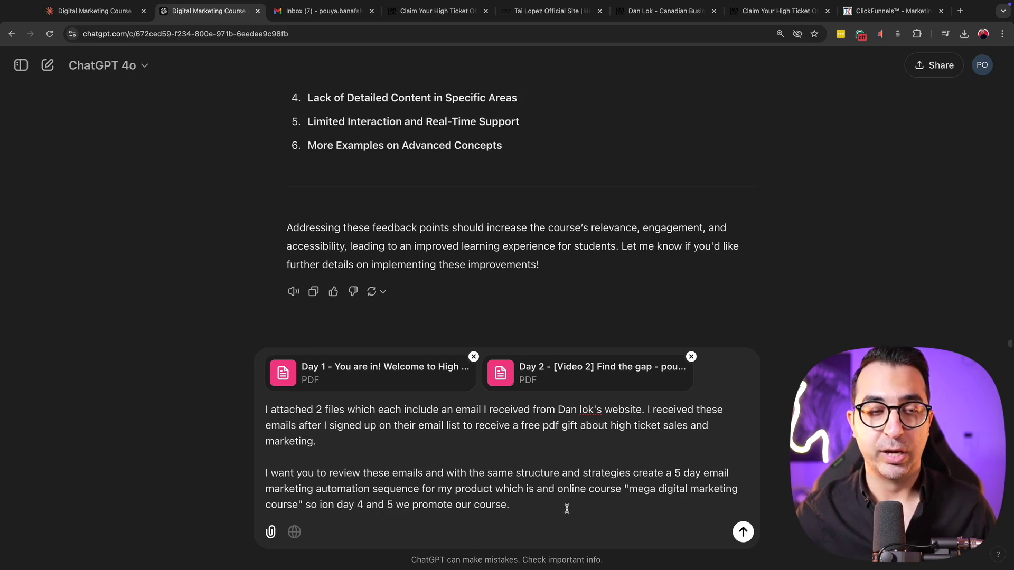
pyautogui.click(742, 533)
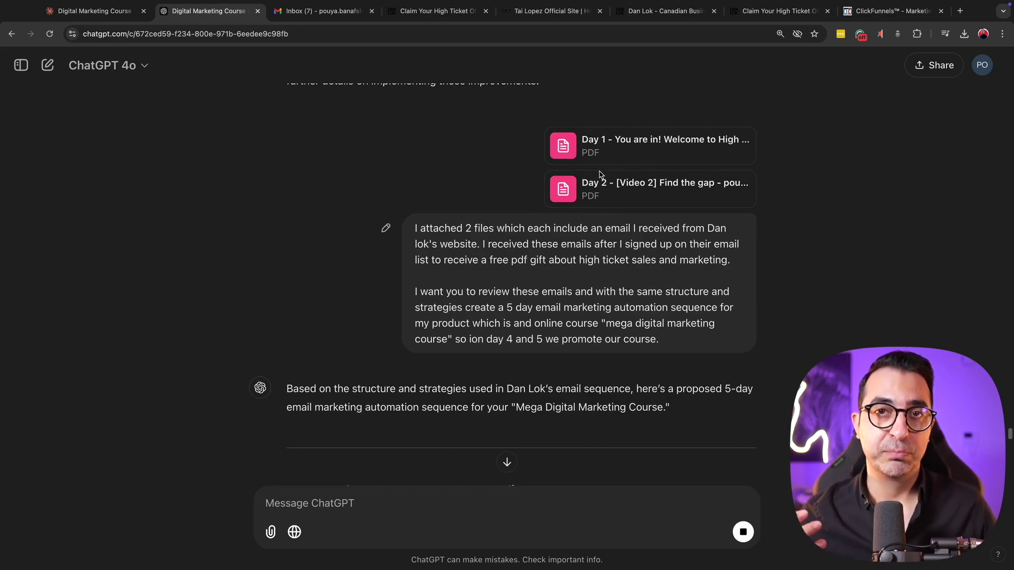
# - Review the Day 1 subject line and content bullets in ChatGPT's five-day email plan
pyautogui.scroll(-7, 592, 190)
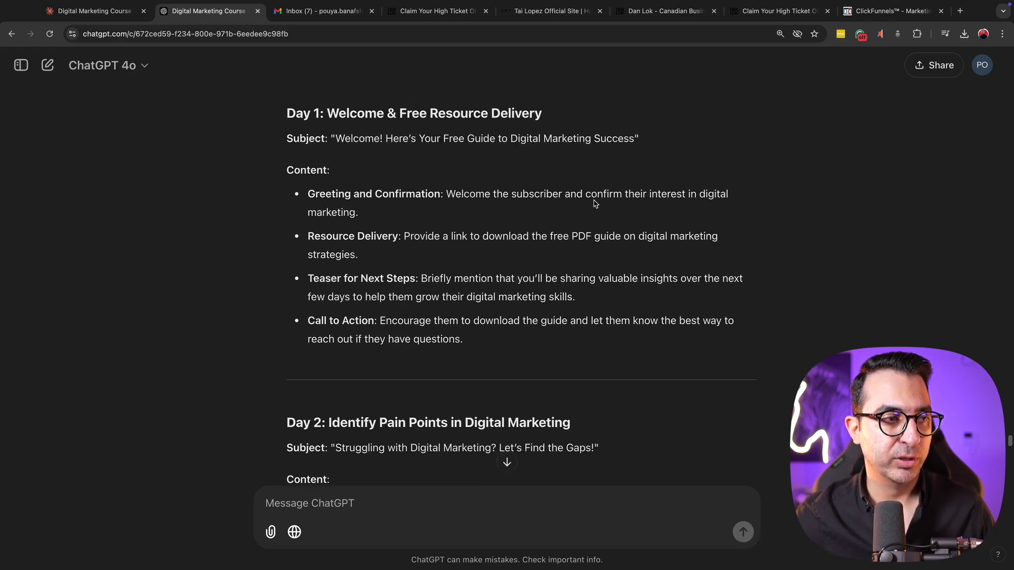
pyautogui.scroll(2, 444, 199)
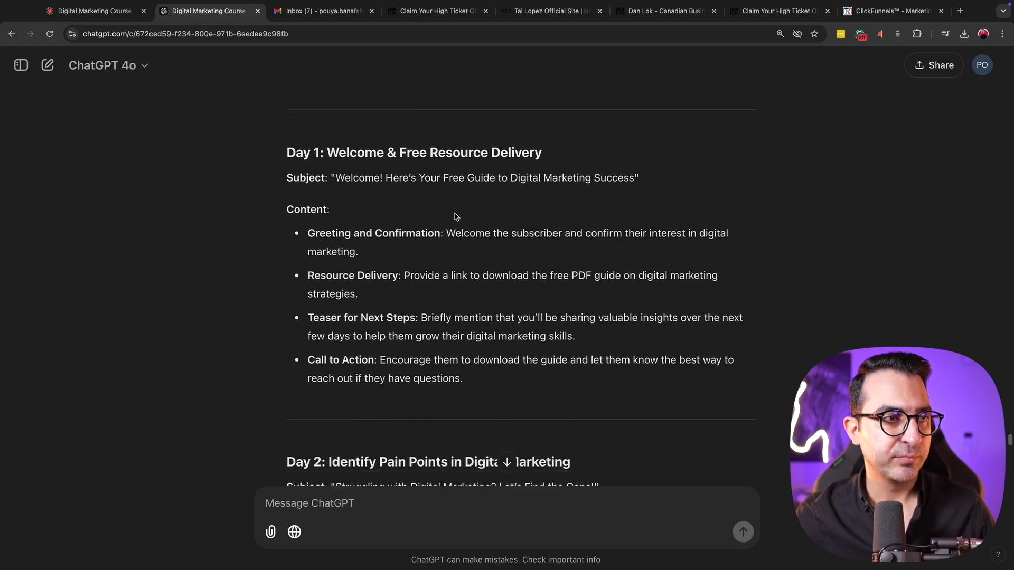
pyautogui.scroll(1, 338, 141)
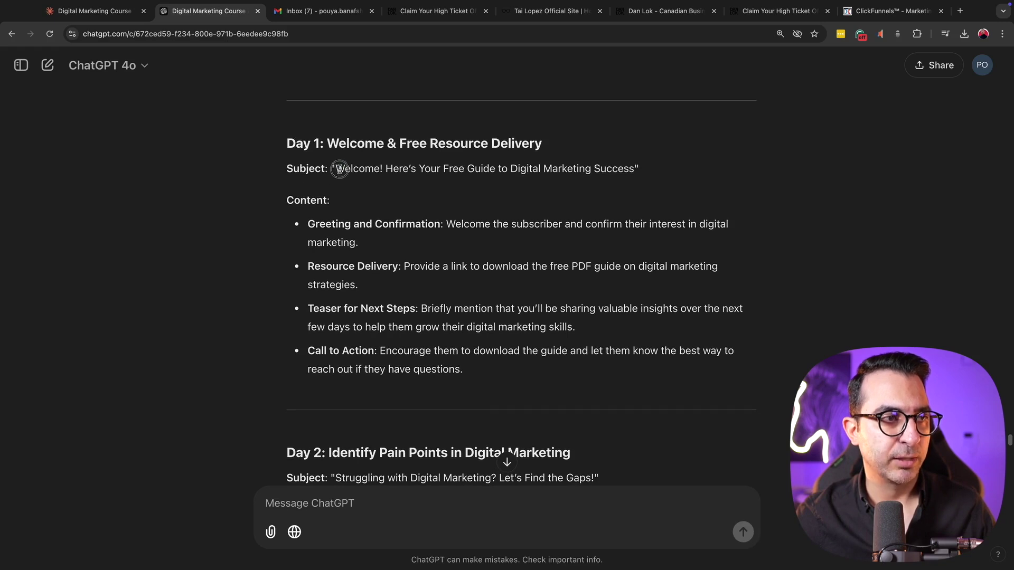
pyautogui.moveTo(333, 168); pyautogui.dragTo(661, 185)
pyautogui.click(525, 199)
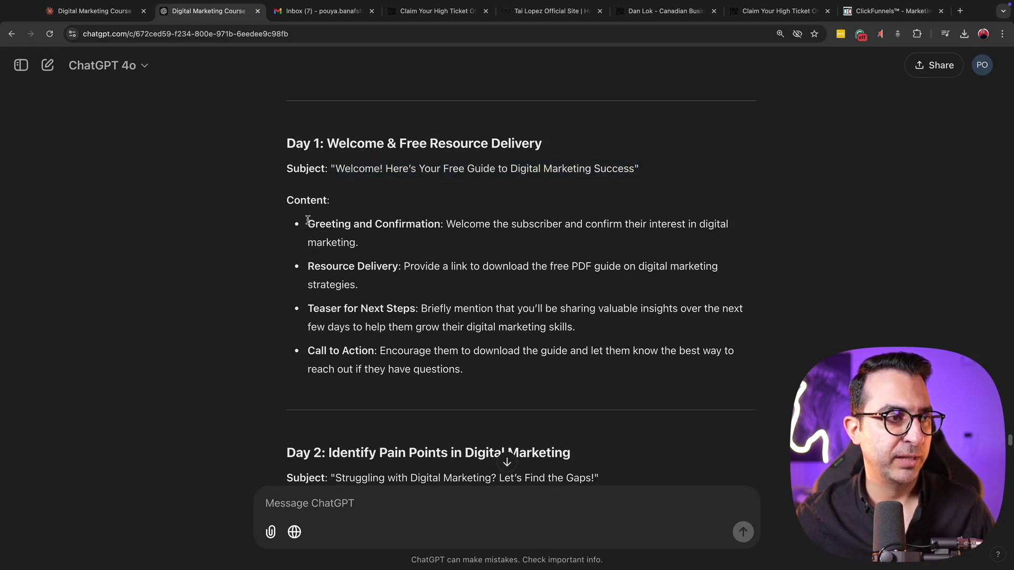
pyautogui.moveTo(301, 200); pyautogui.dragTo(697, 367)
pyautogui.click(338, 241)
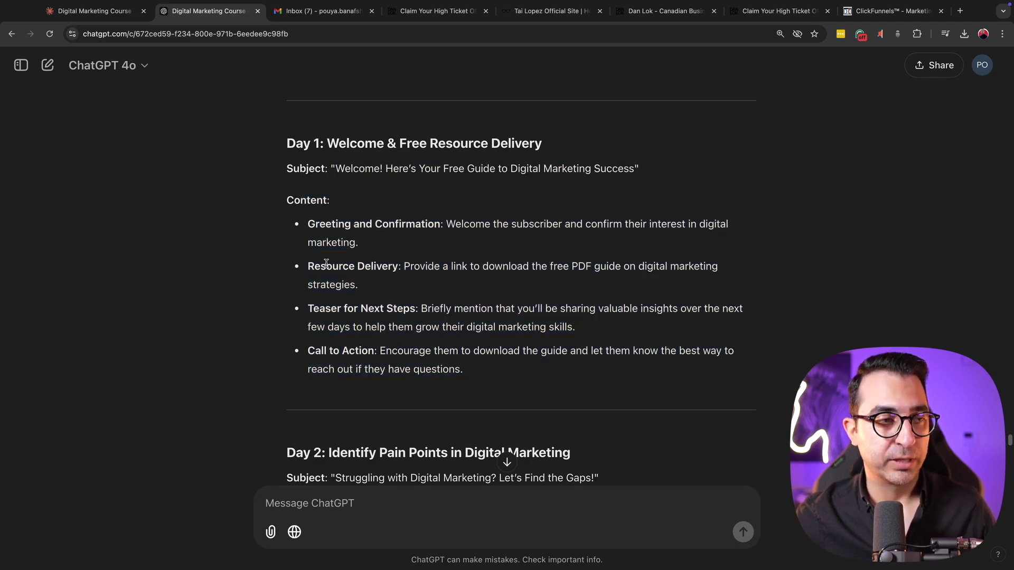
pyautogui.scroll(-1, 322, 248)
pyautogui.moveTo(309, 211); pyautogui.dragTo(496, 358)
pyautogui.scroll(-3, 369, 264)
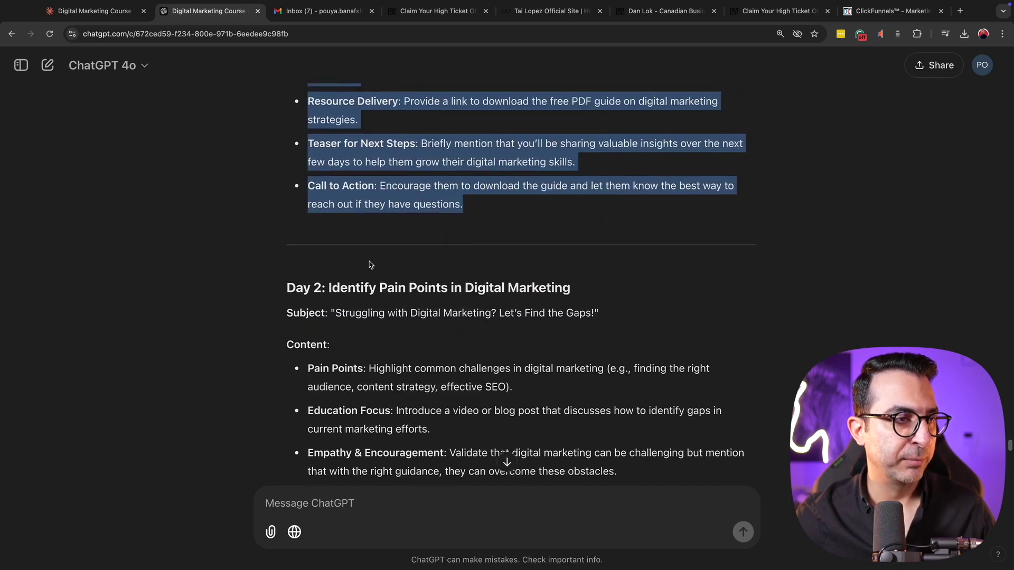
pyautogui.scroll(2, 365, 249)
pyautogui.click(319, 153)
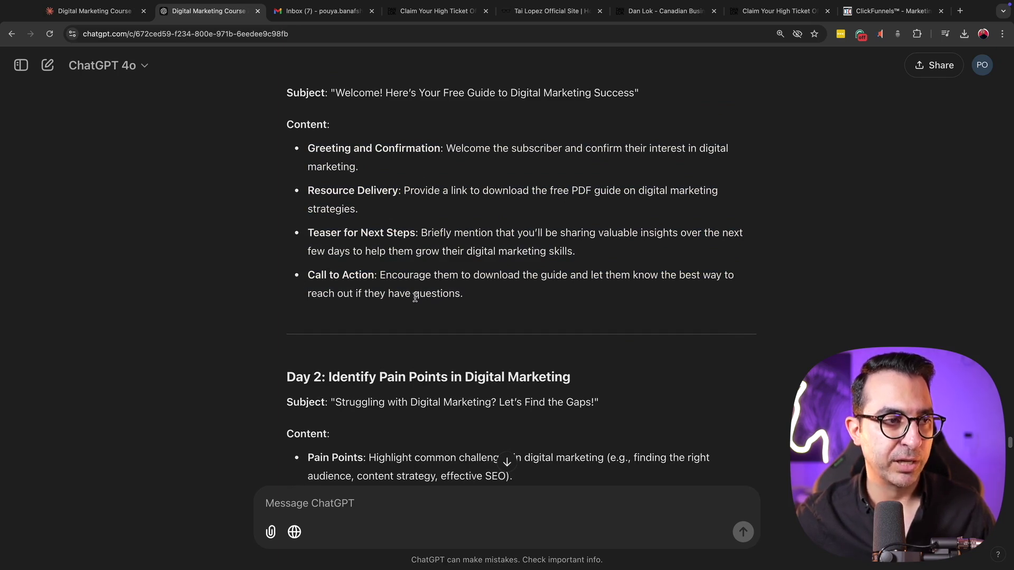
# - Read down to the Day 5 enrollment email and begin a follow-up prompt with 'Now I want to'
pyautogui.scroll(-6, 347, 296)
pyautogui.scroll(-10, 330, 235)
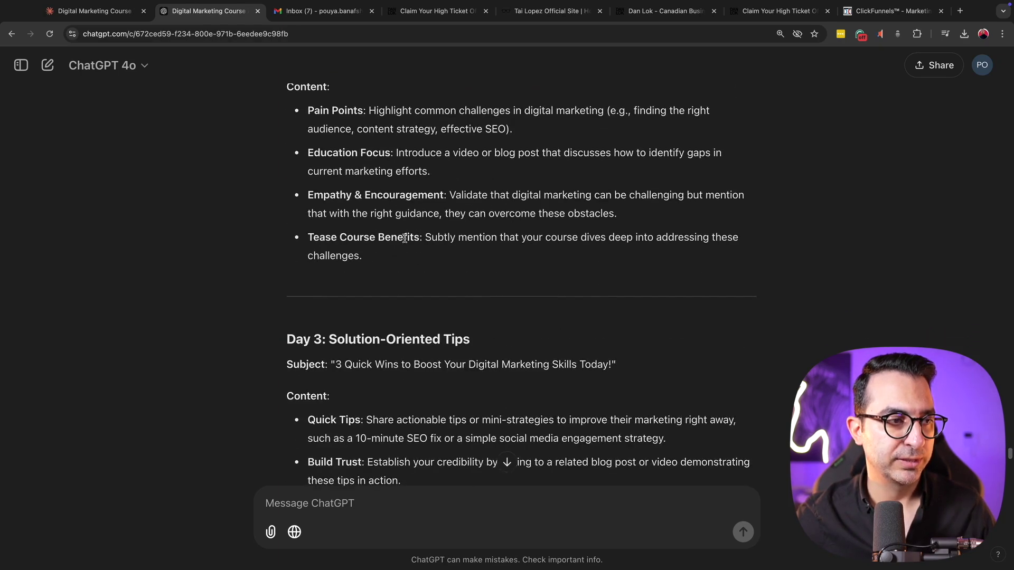
pyautogui.scroll(-6, 485, 314)
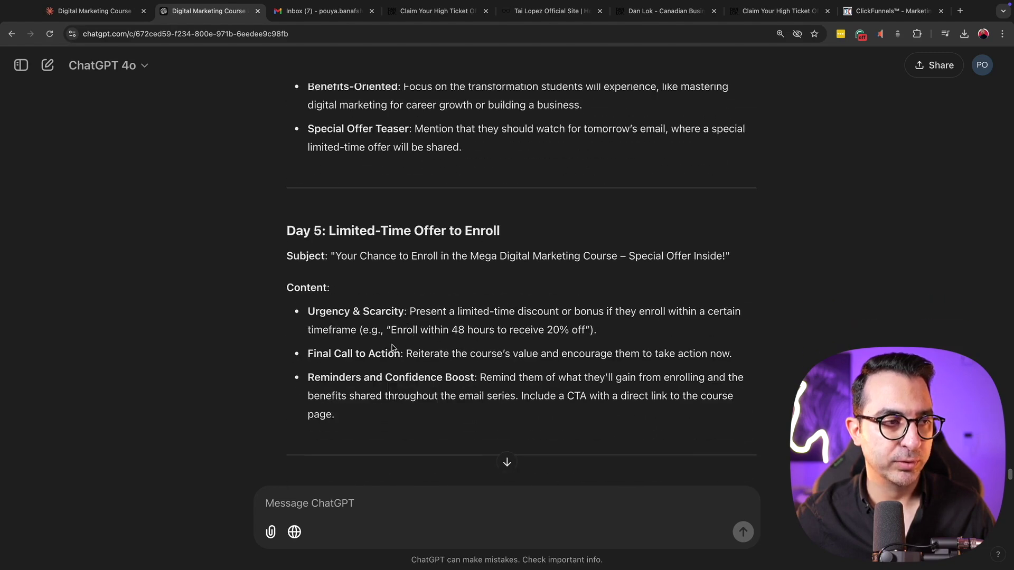
pyautogui.click(363, 518)
pyautogui.write('Now I want to')
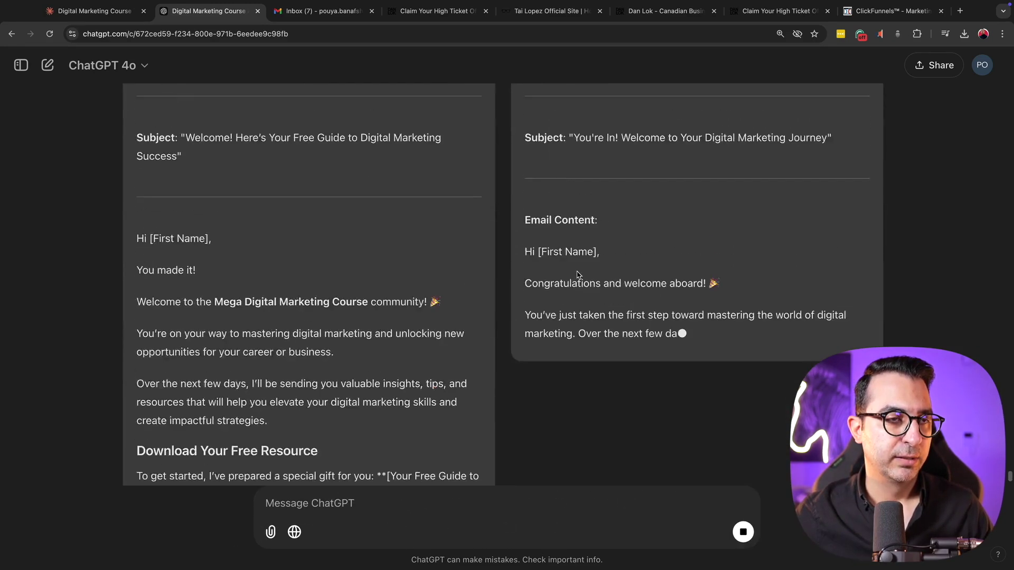
# - Compare Response 1 and Response 2, the two Dan Lok-style Day 1 welcome drafts
pyautogui.scroll(5, 577, 275)
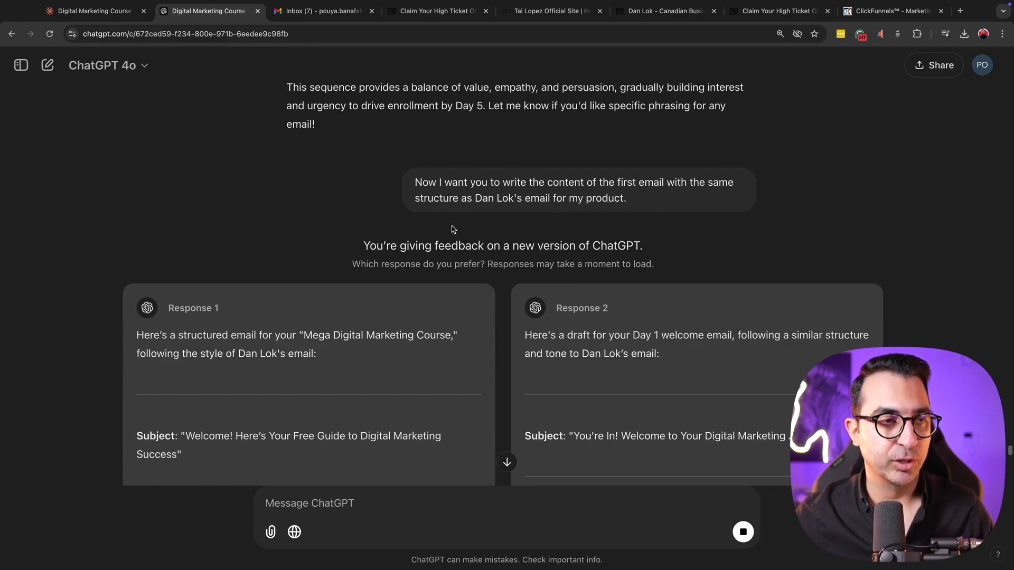
pyautogui.scroll(-5, 331, 305)
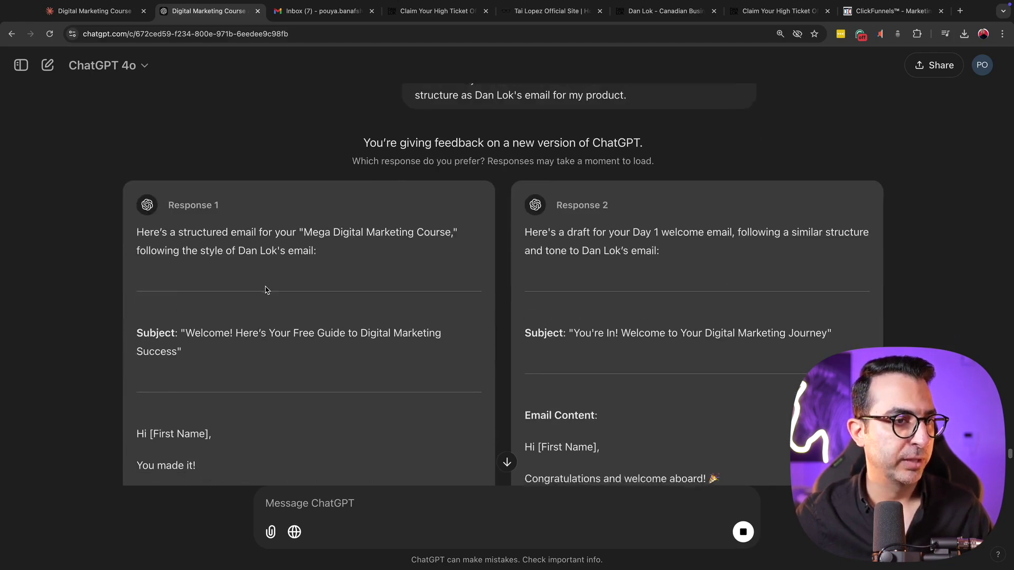
pyautogui.scroll(-2, 558, 263)
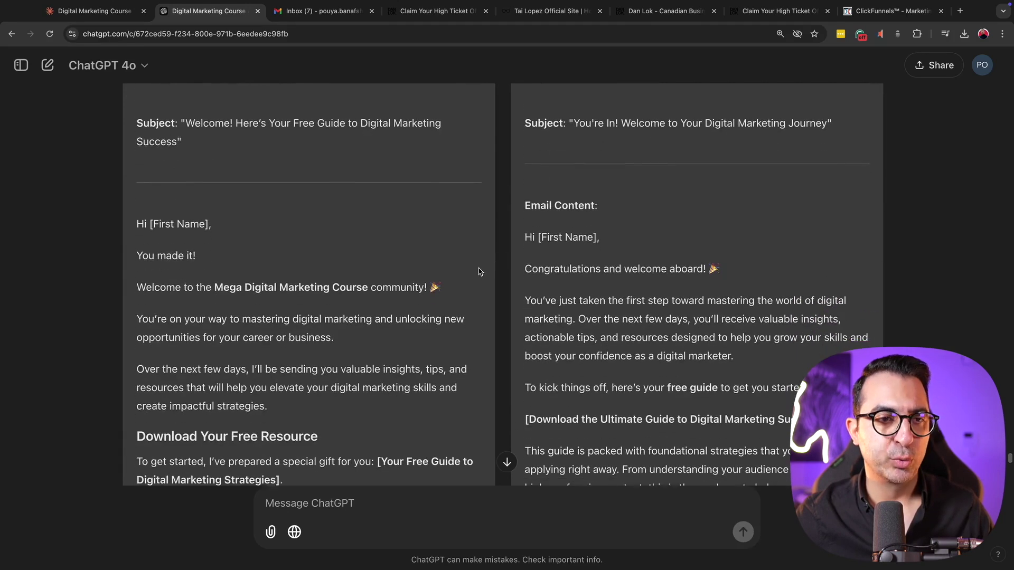
pyautogui.scroll(-1, 549, 268)
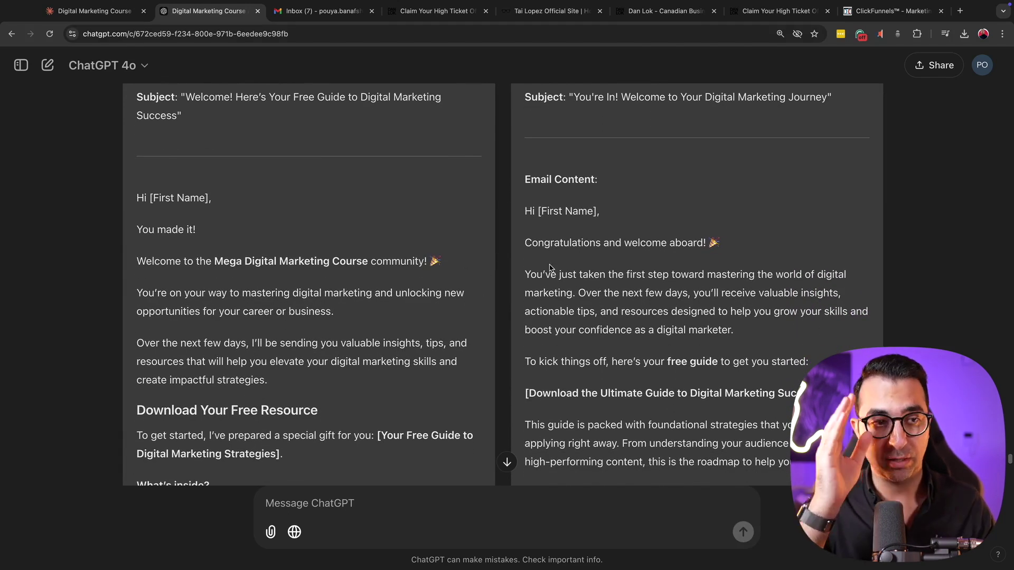
pyautogui.scroll(-10, 443, 302)
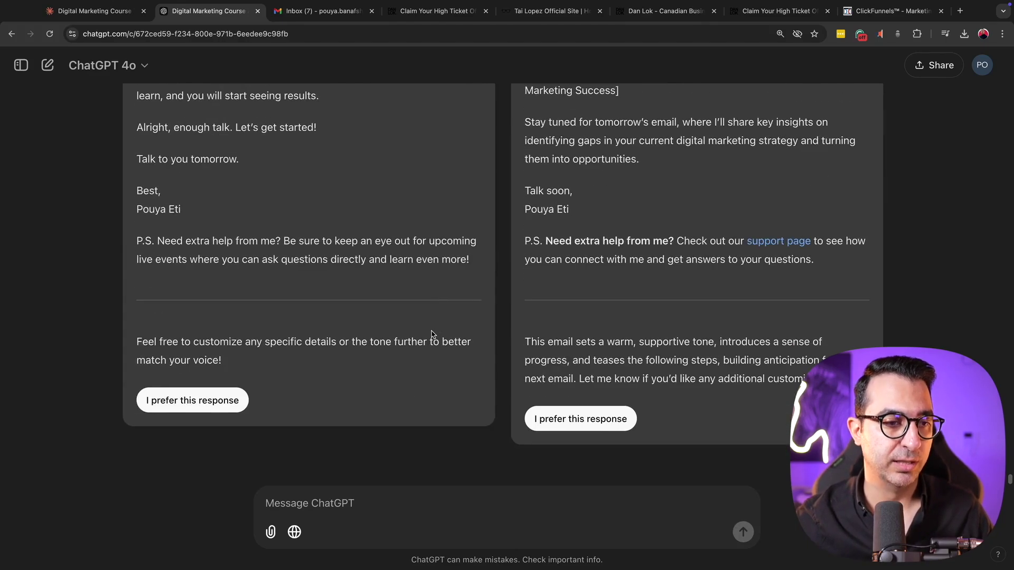
pyautogui.scroll(15, 477, 332)
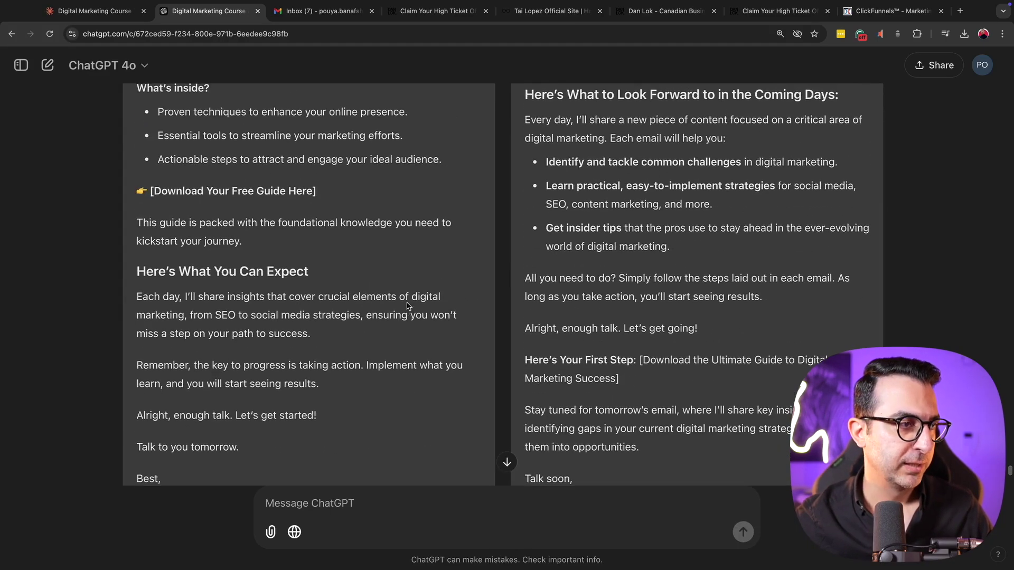
pyautogui.scroll(4, 413, 278)
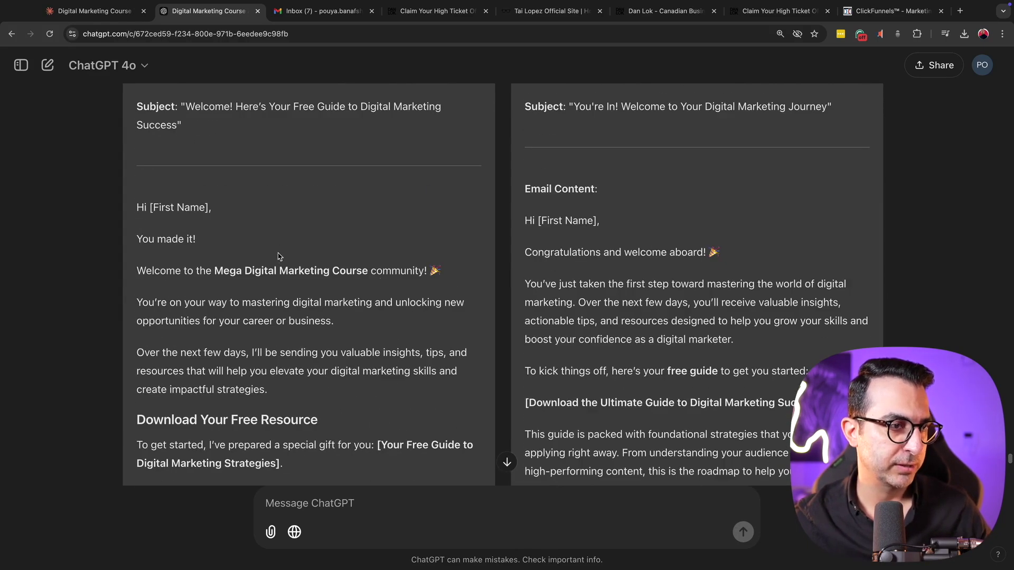
pyautogui.scroll(-2, 279, 256)
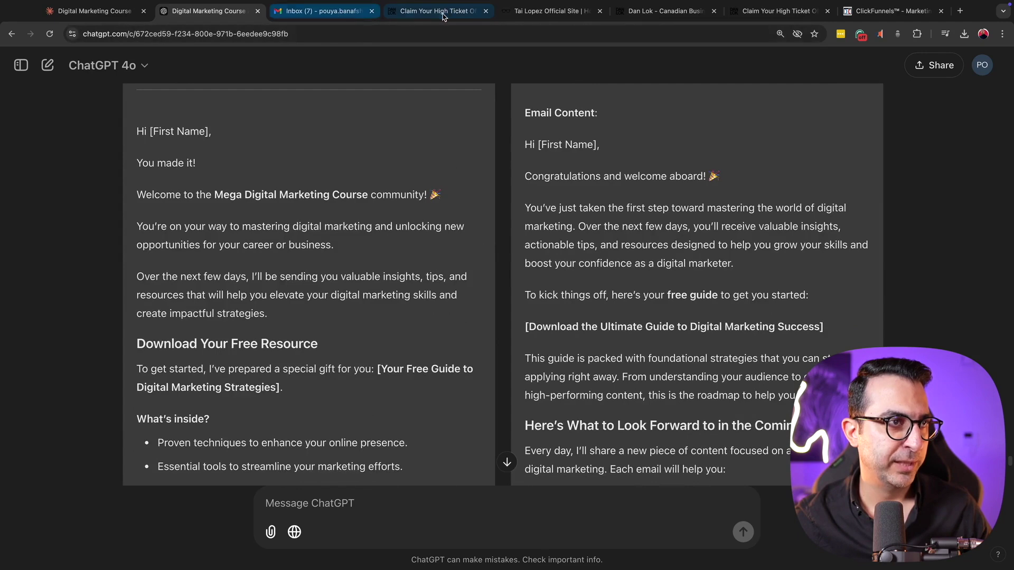
# - Open Dan Lok's 'You are in! Welcome to High Ticket Offer training' email in Gmail
pyautogui.click(318, 21)
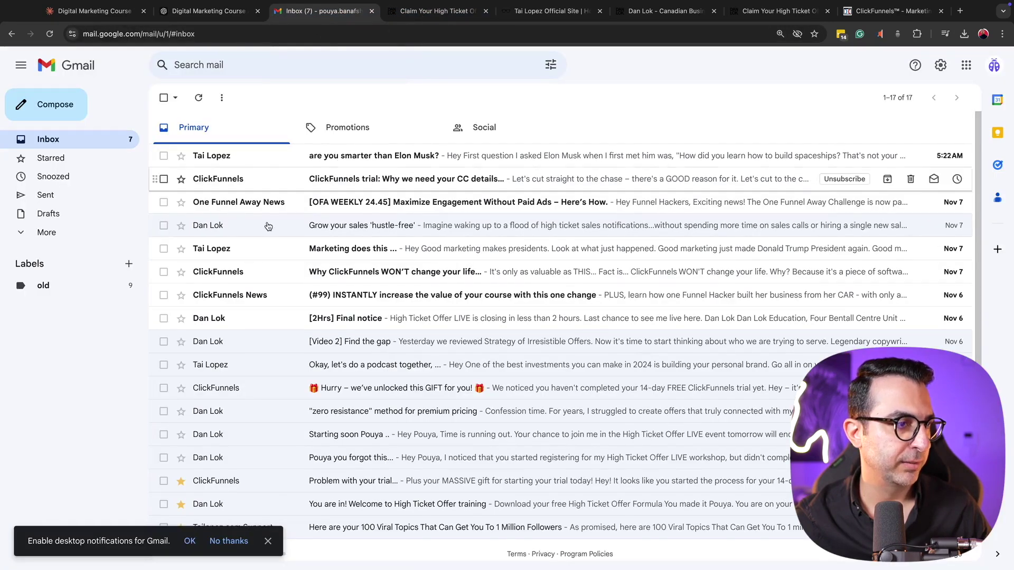
pyautogui.scroll(-1, 237, 490)
pyautogui.click(237, 489)
pyautogui.scroll(-2, 282, 154)
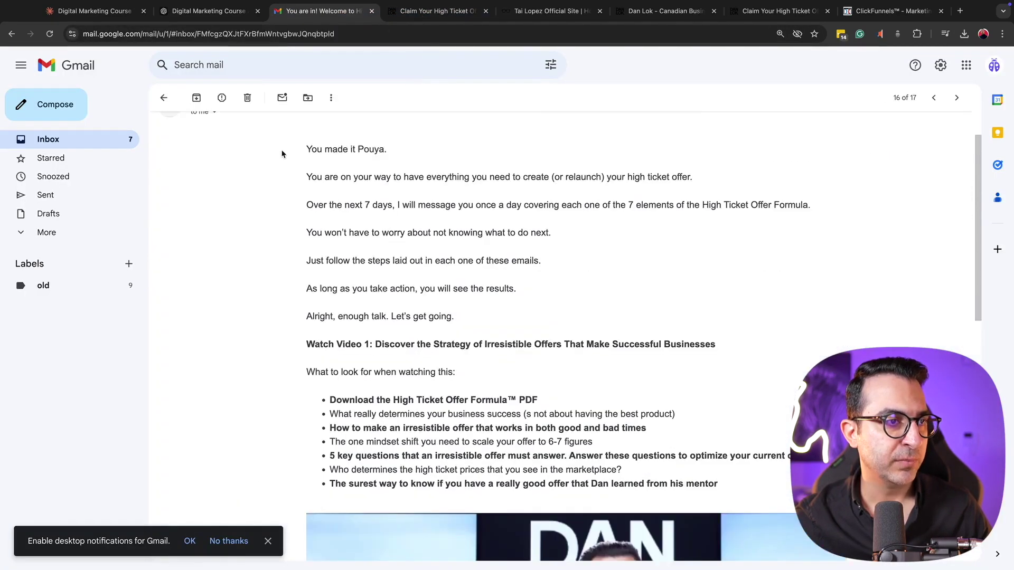
# - Check its opening, 'Over the next 7 days' and what-to-do-next lines, then return to ChatGPT
pyautogui.moveTo(307, 151); pyautogui.dragTo(724, 173)
pyautogui.moveTo(824, 204); pyautogui.dragTo(305, 149)
pyautogui.click(585, 231)
pyautogui.moveTo(584, 231); pyautogui.dragTo(280, 258)
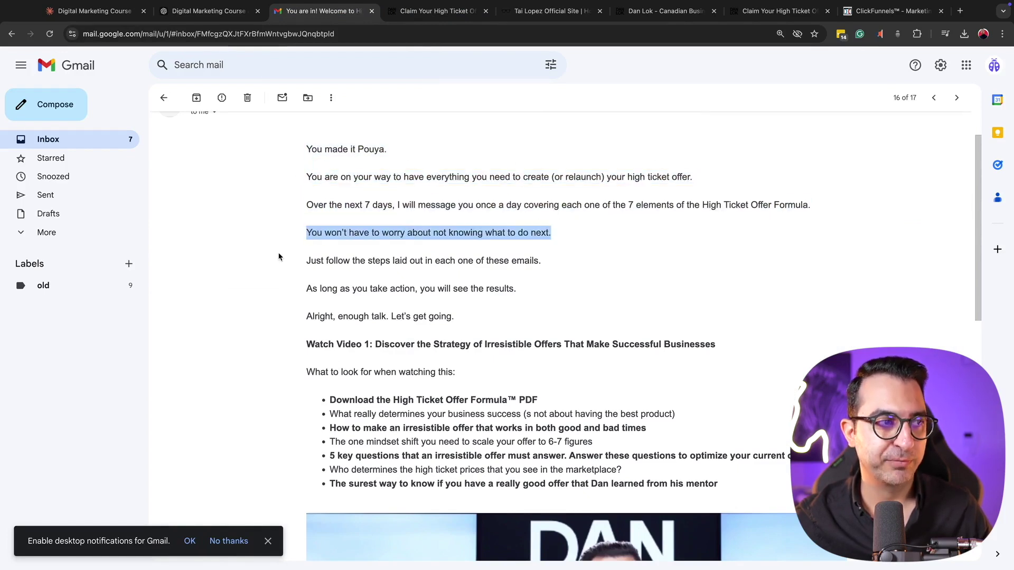
pyautogui.click(280, 258)
pyautogui.click(228, 17)
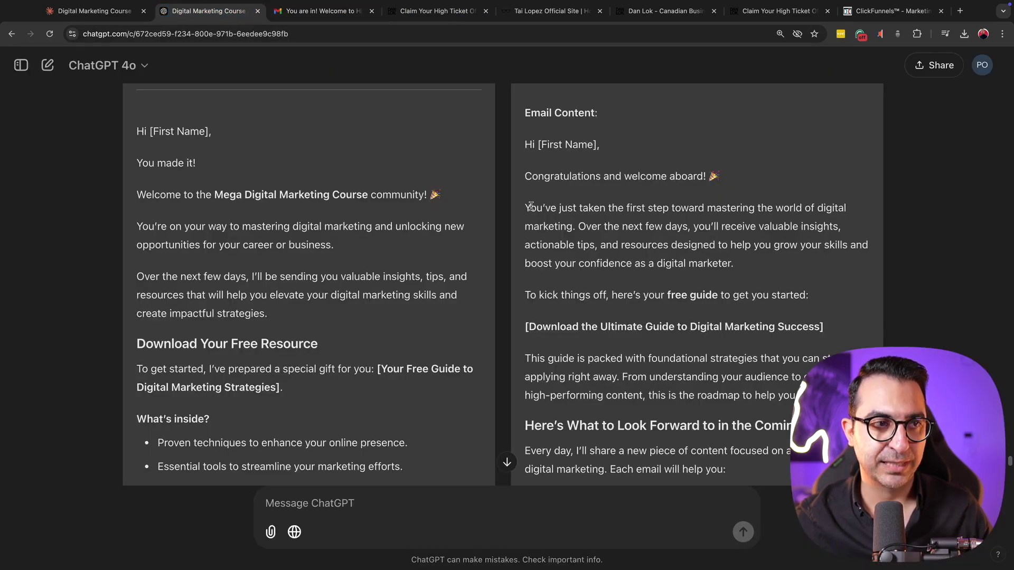
# - Compare paragraphs across both drafts, including the first draft's 'You're on your way' paragraph
pyautogui.moveTo(526, 207); pyautogui.dragTo(740, 263)
pyautogui.scroll(-1, 554, 340)
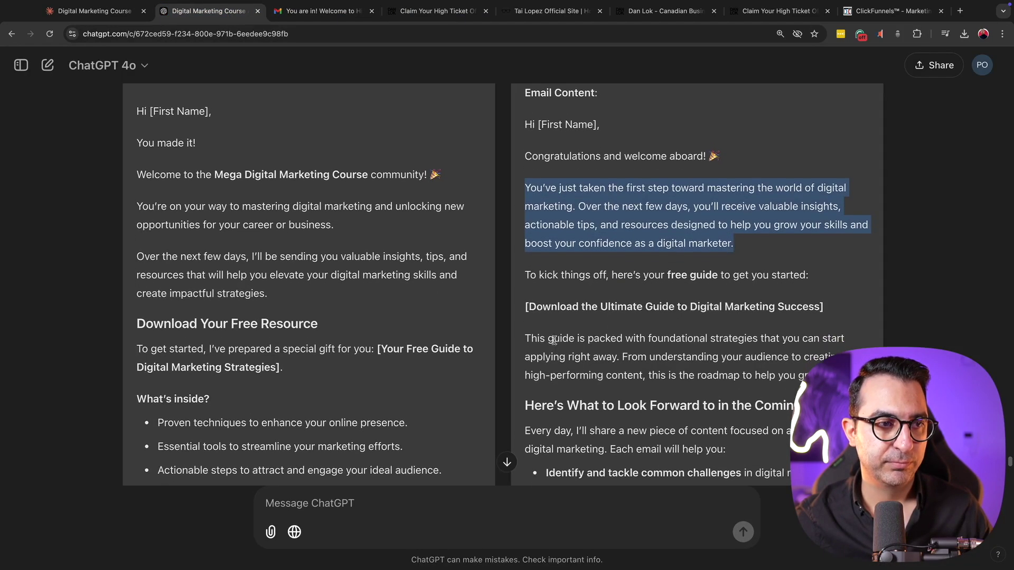
pyautogui.moveTo(526, 325); pyautogui.dragTo(825, 364)
pyautogui.scroll(-5, 649, 353)
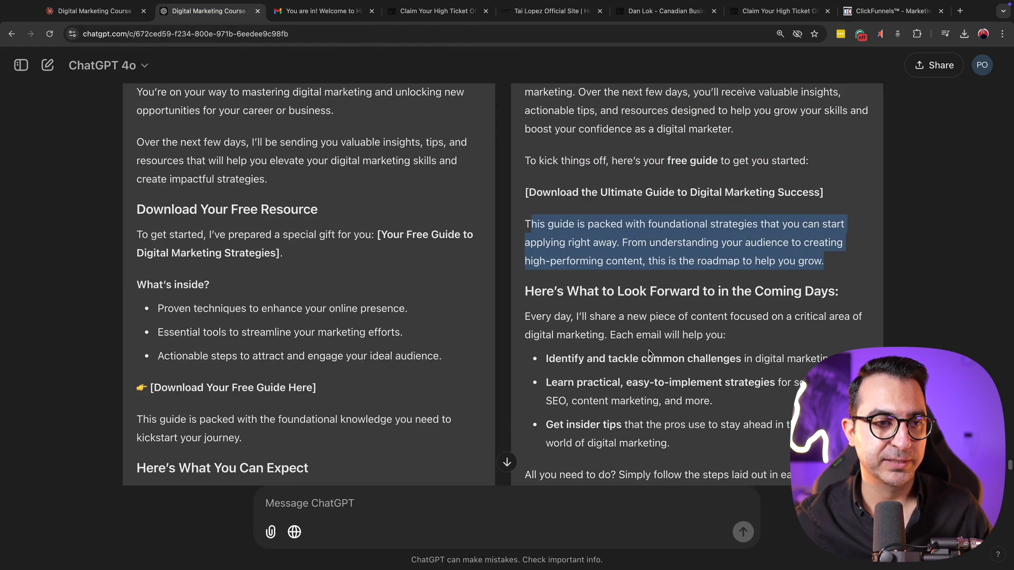
pyautogui.scroll(5, 471, 302)
pyautogui.moveTo(334, 229); pyautogui.dragTo(143, 212)
pyautogui.moveTo(363, 231); pyautogui.dragTo(163, 208)
pyautogui.scroll(-8, 290, 227)
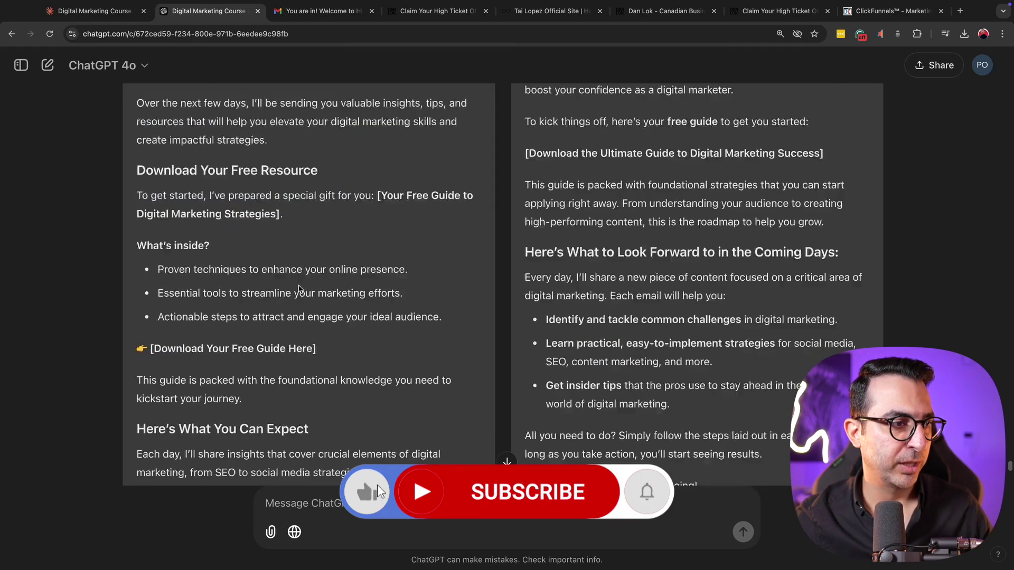
pyautogui.scroll(-4, 289, 300)
# - Mark the first draft as the preferred response and paste the rewrite request
pyautogui.click(214, 428)
pyautogui.scroll(8, 433, 338)
pyautogui.scroll(-6, 436, 343)
pyautogui.scroll(-2, 436, 352)
pyautogui.scroll(9, 410, 423)
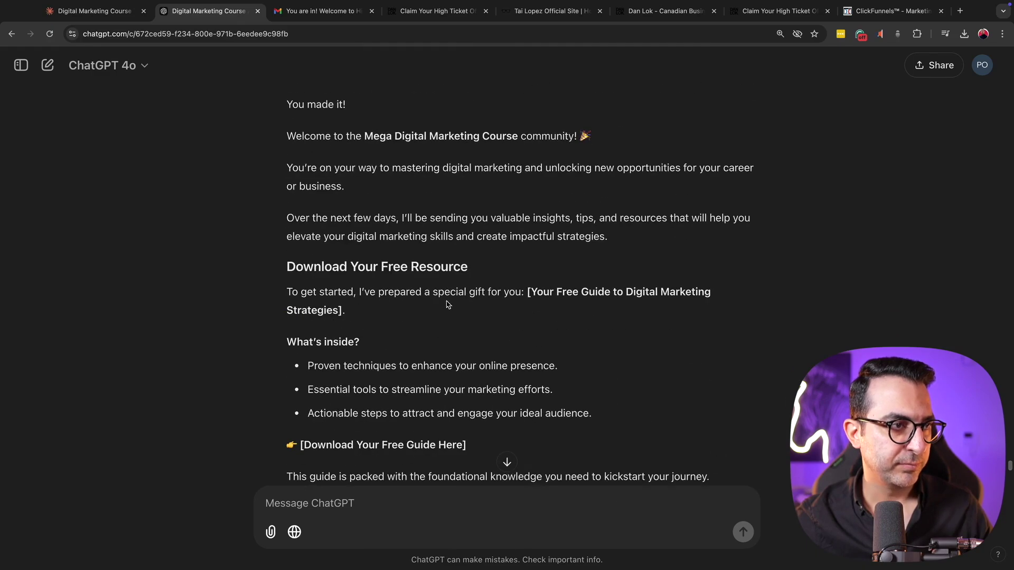
pyautogui.scroll(-10, 441, 292)
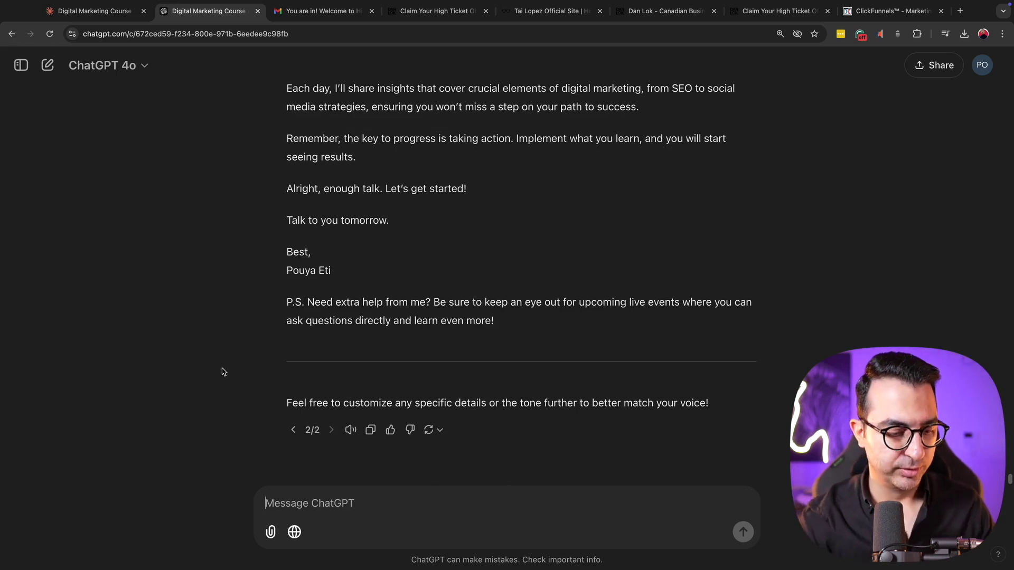
pyautogui.write("it's good but I want you to make the first couple of lines shorter, we shouldn't have 2 line sentence or paragraphs. Keep it short so users keep reading them.")
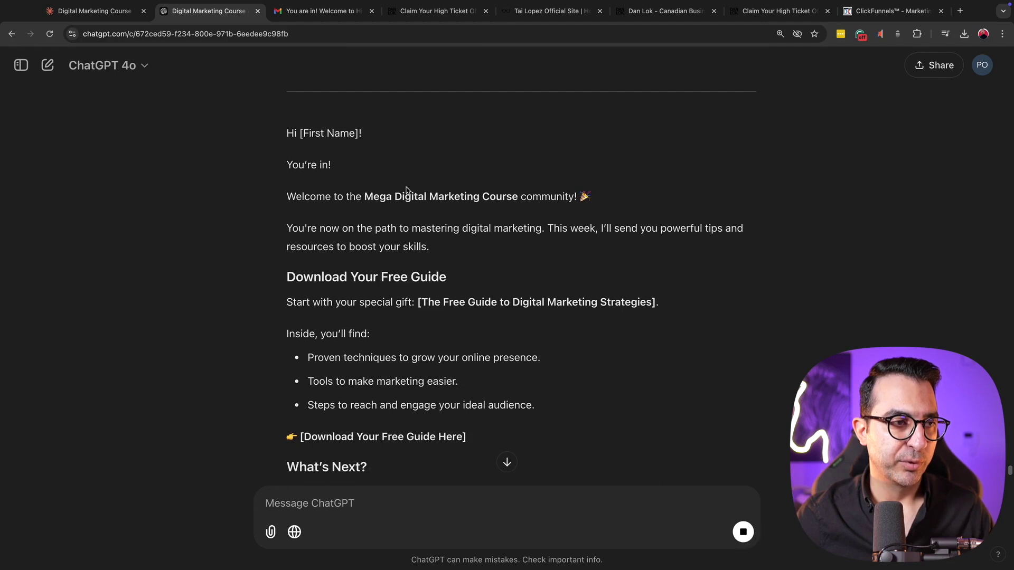
# - Review the chosen draft's 'You're now on the path' paragraph and free guide section
pyautogui.moveTo(430, 247); pyautogui.dragTo(288, 229)
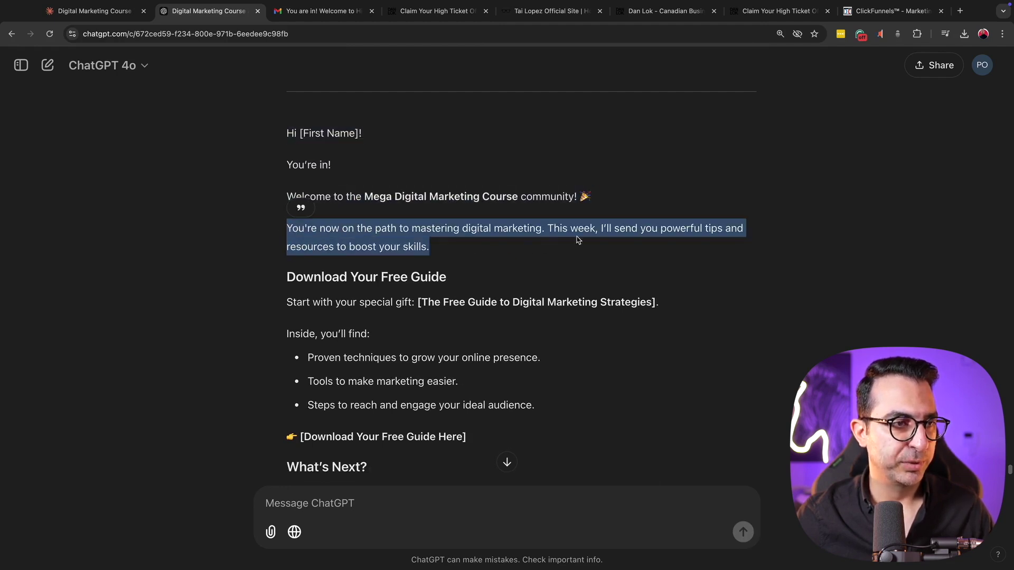
pyautogui.scroll(-5, 515, 264)
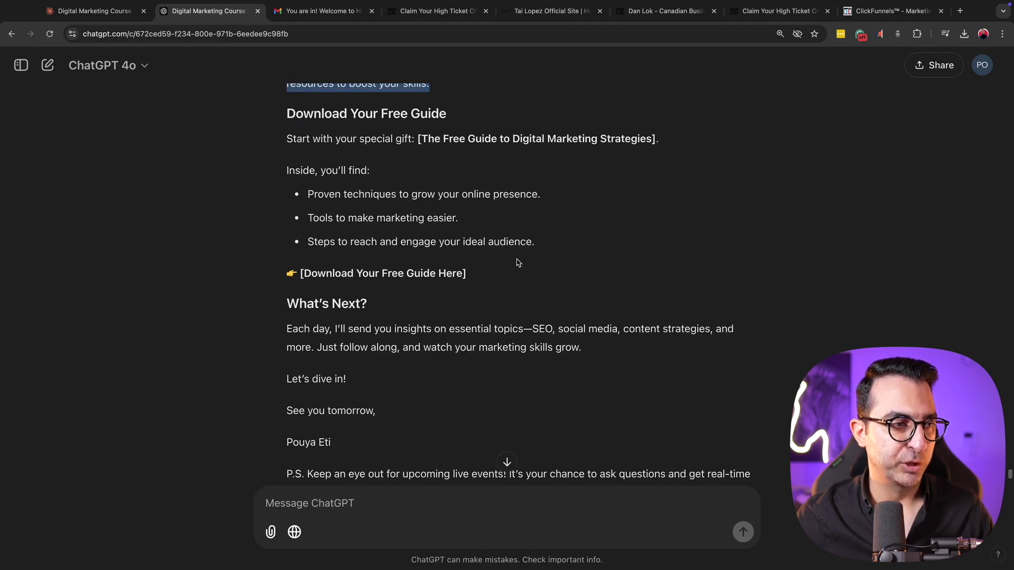
pyautogui.scroll(5, 506, 258)
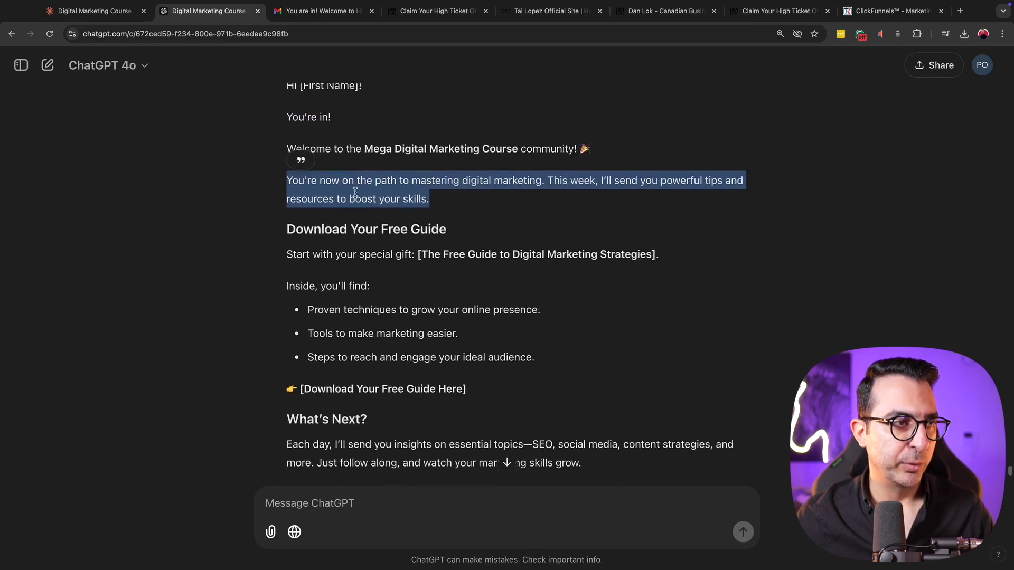
pyautogui.moveTo(287, 269); pyautogui.dragTo(563, 403)
pyautogui.scroll(-2, 476, 345)
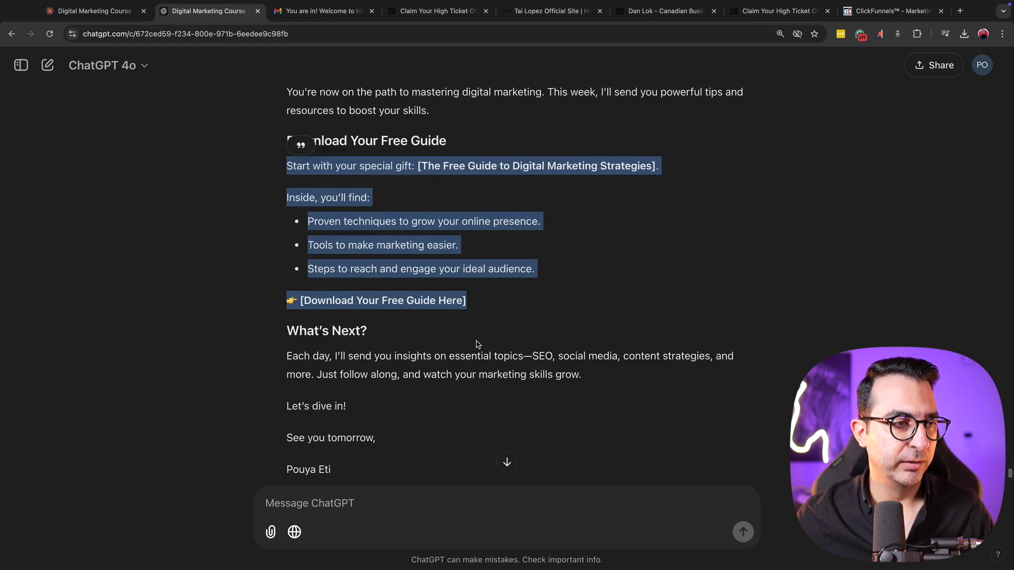
pyautogui.click(385, 316)
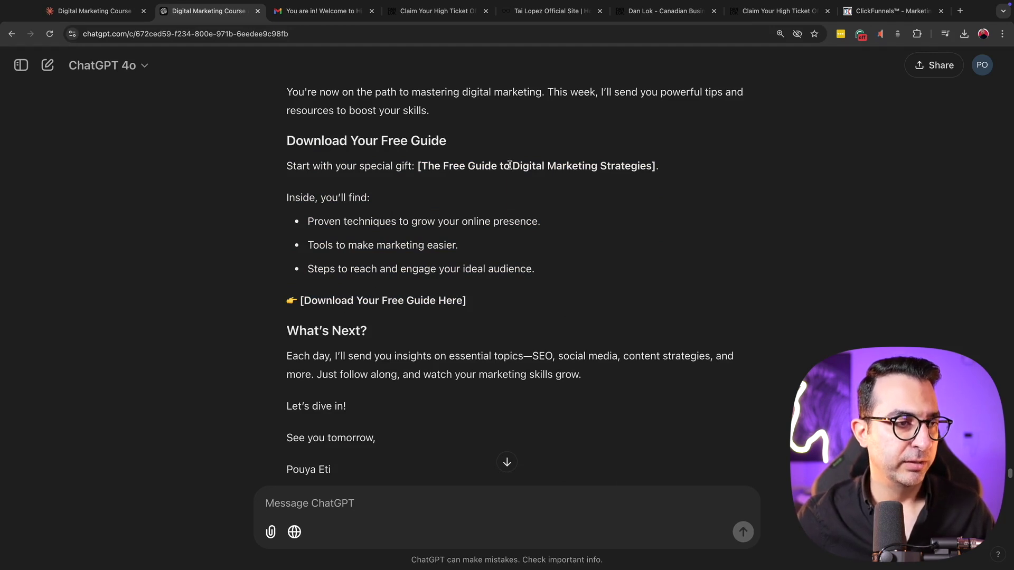
# - Send the short-sentence rewrite request and check its 'Each day' paragraph and 'See you tomorrow' sign-off
pyautogui.click(507, 462)
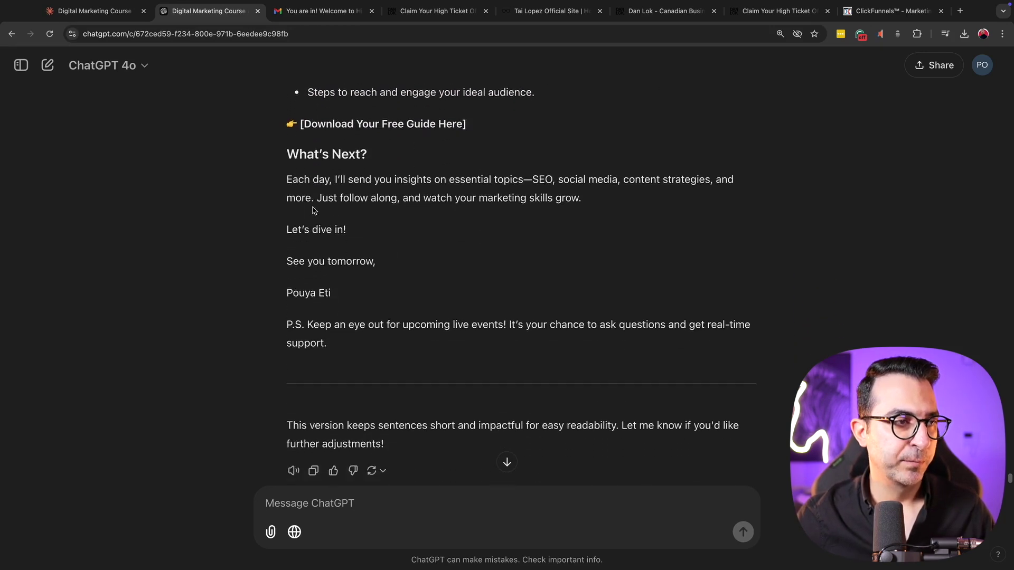
pyautogui.moveTo(282, 183); pyautogui.dragTo(612, 199)
pyautogui.click(380, 244)
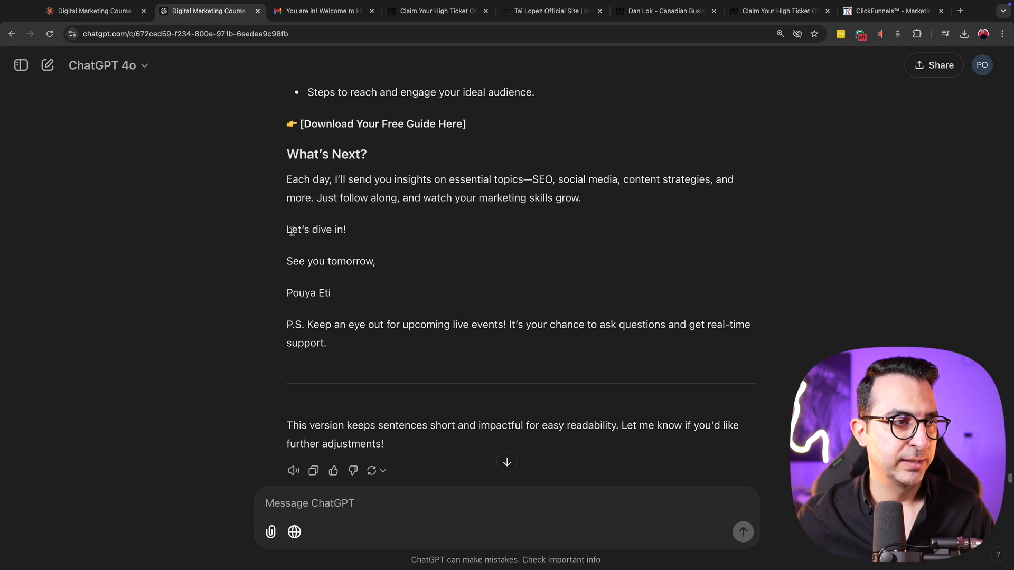
pyautogui.moveTo(288, 259); pyautogui.dragTo(451, 261)
pyautogui.click(449, 310)
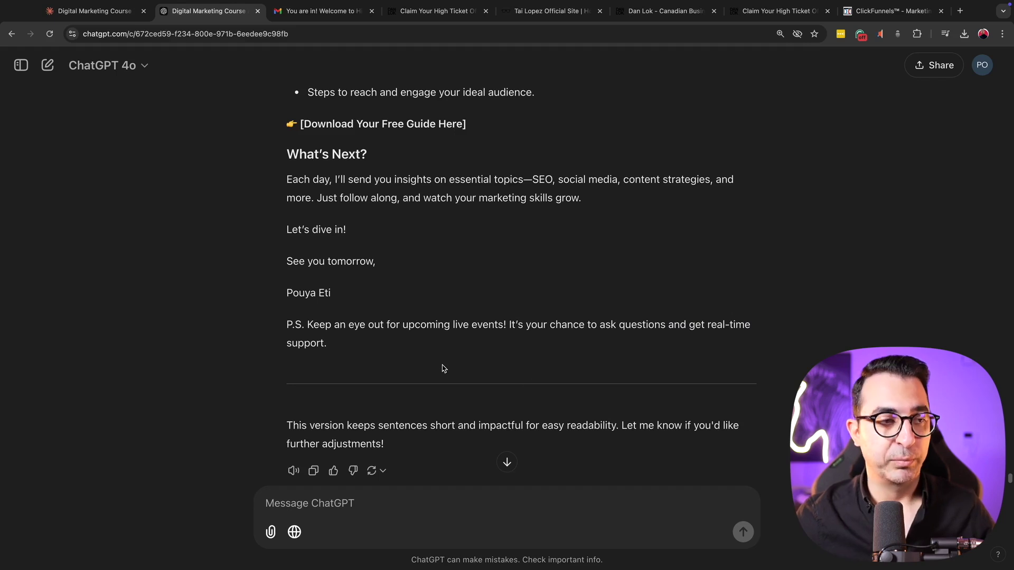
pyautogui.scroll(-2, 517, 375)
pyautogui.scroll(3, 517, 371)
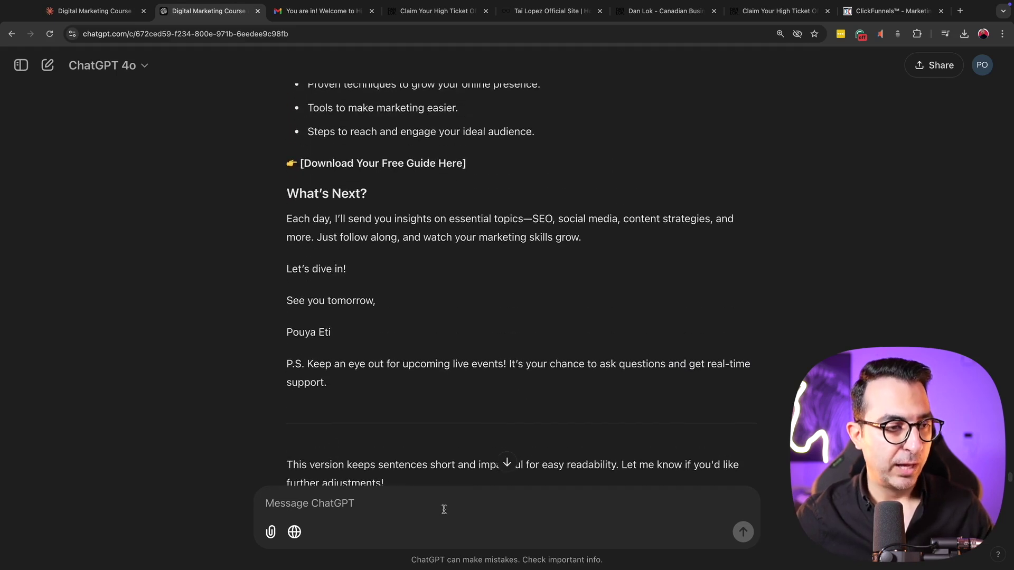
pyautogui.scroll(-2, 444, 510)
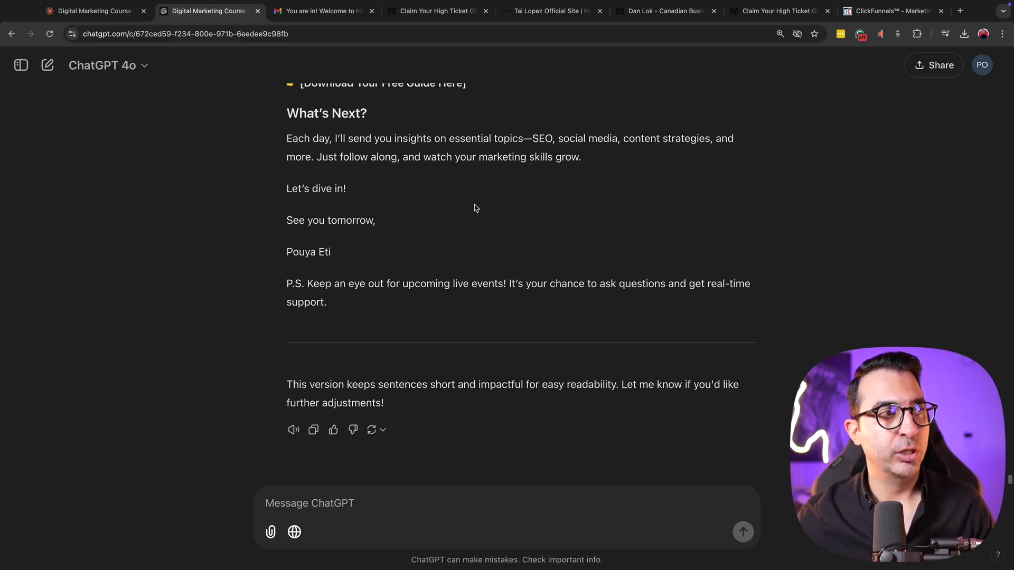
# - Copy the whole 5-day email-sequence prompt from the ChatGPT conversation
pyautogui.click(111, 13)
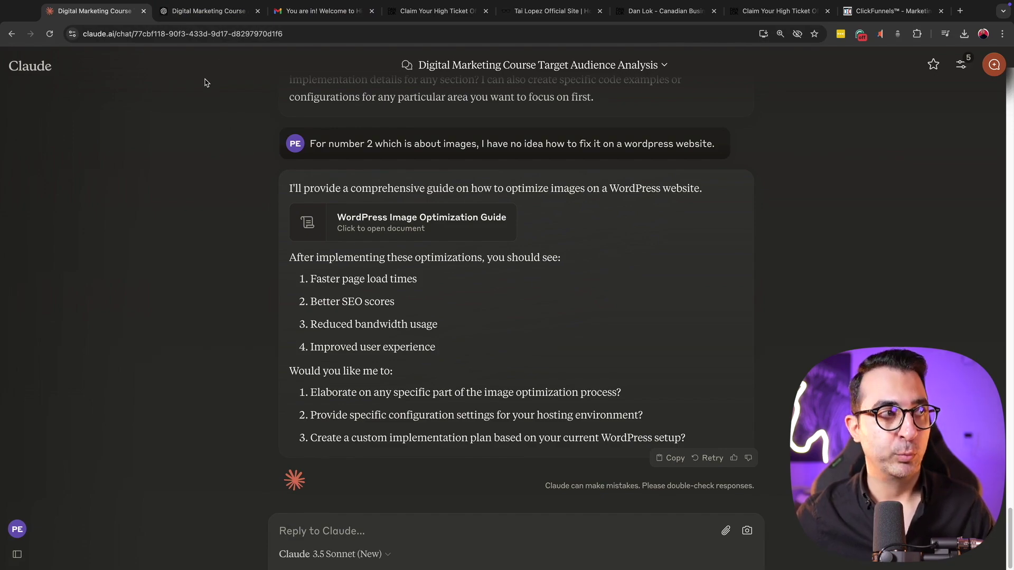
pyautogui.click(230, 12)
pyautogui.scroll(20, 463, 226)
pyautogui.scroll(3, 456, 221)
pyautogui.moveTo(421, 231); pyautogui.dragTo(685, 342)
pyautogui.rightClick(660, 268)
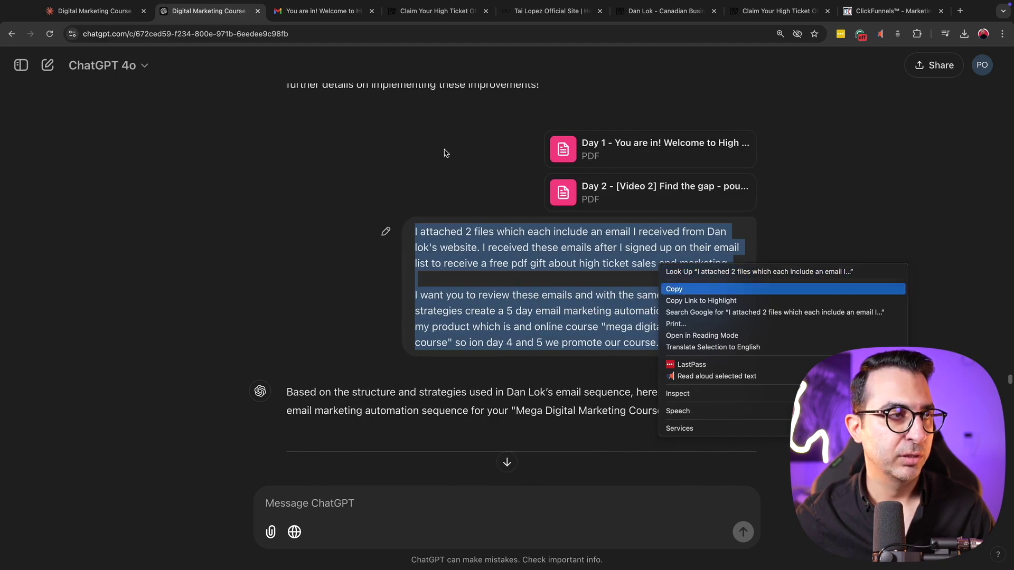
pyautogui.click(674, 289)
# - Paste the copied prompt into Claude's reply box
pyautogui.click(115, 12)
pyautogui.click(621, 529)
pyautogui.press('super+v')
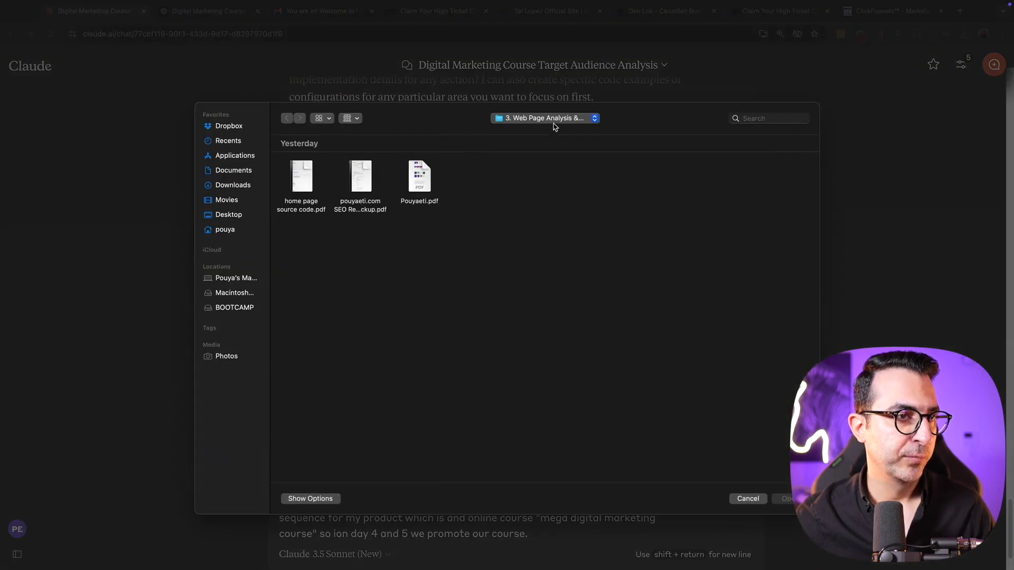
# - Attach both Day 1 and Day 2 PDFs from 05-AI Marketing > 0-Resources > 5.Email Marketing
pyautogui.click(554, 119)
pyautogui.click(534, 138)
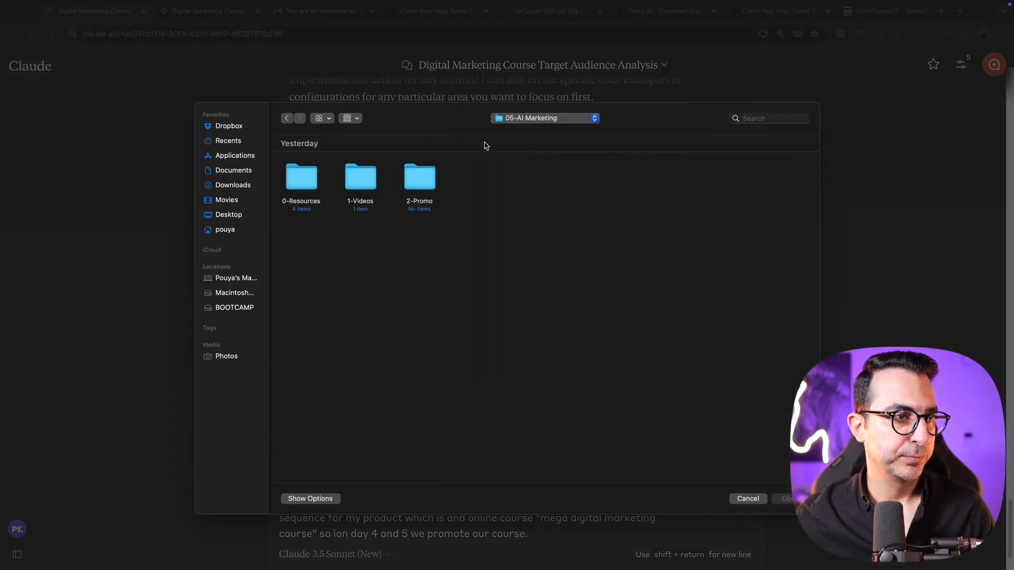
pyautogui.doubleClick(303, 178)
pyautogui.doubleClick(302, 183)
pyautogui.press('super+a')
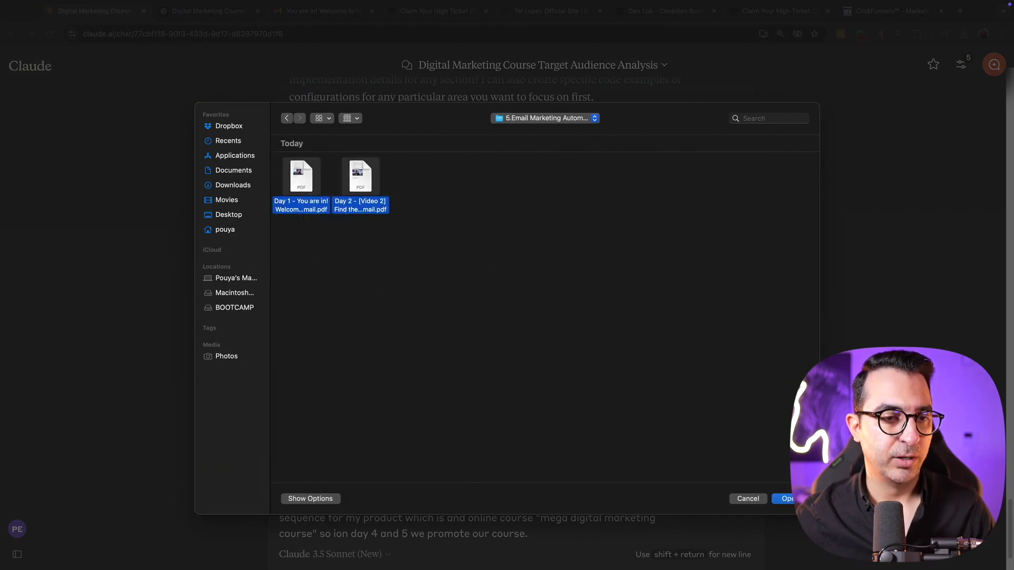
pyautogui.press('Return')
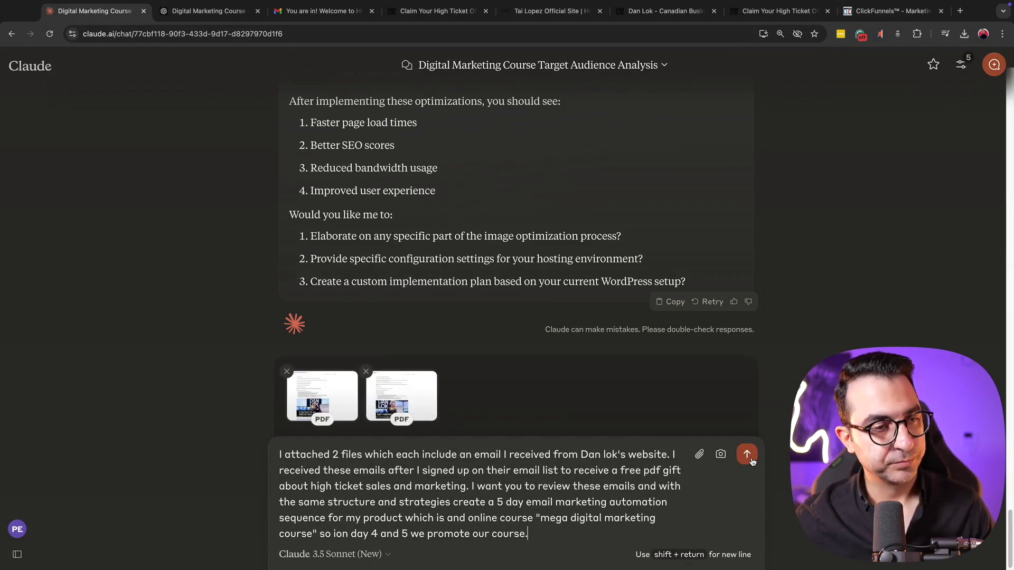
# - Send the prompt with both PDFs and read the generated sequence through the Day 5 Final Call email
pyautogui.click(747, 454)
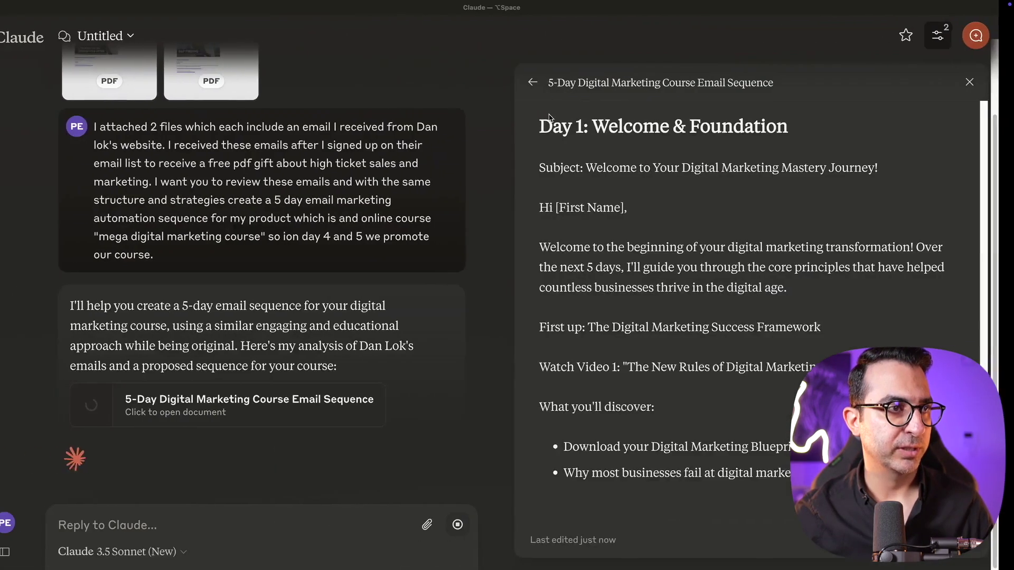
pyautogui.scroll(2, 226, 165)
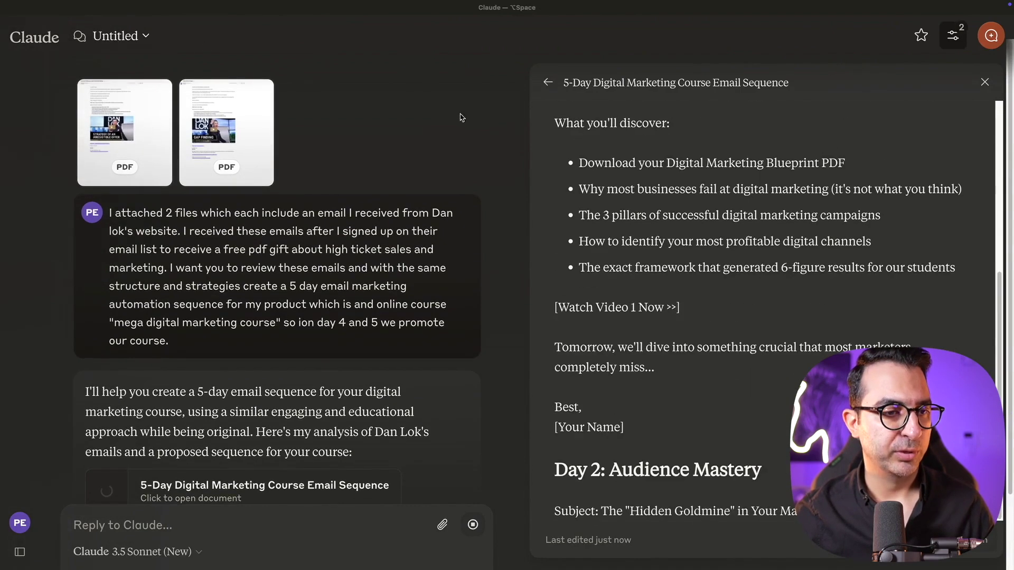
pyautogui.scroll(-1, 206, 248)
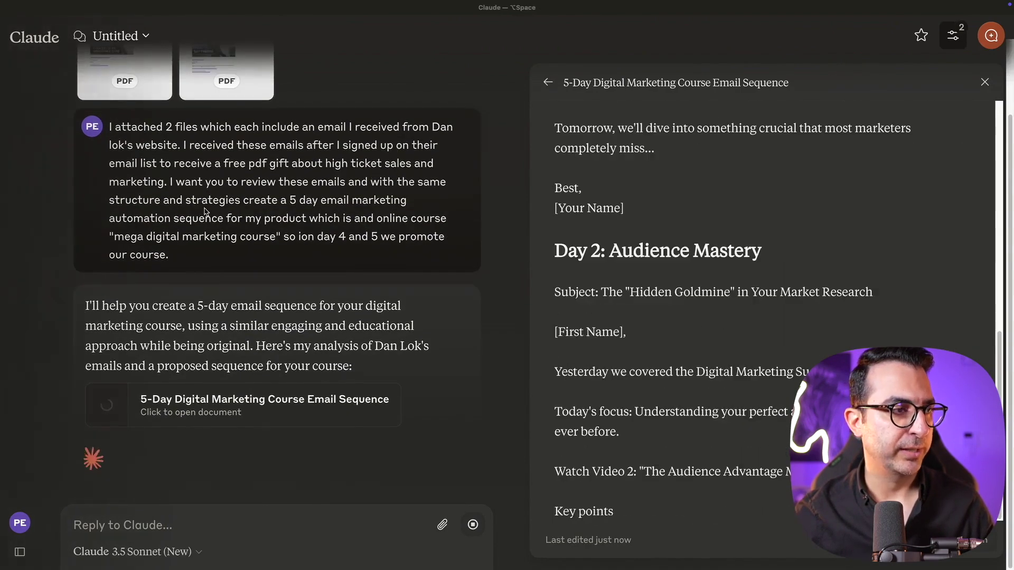
pyautogui.scroll(1, 203, 273)
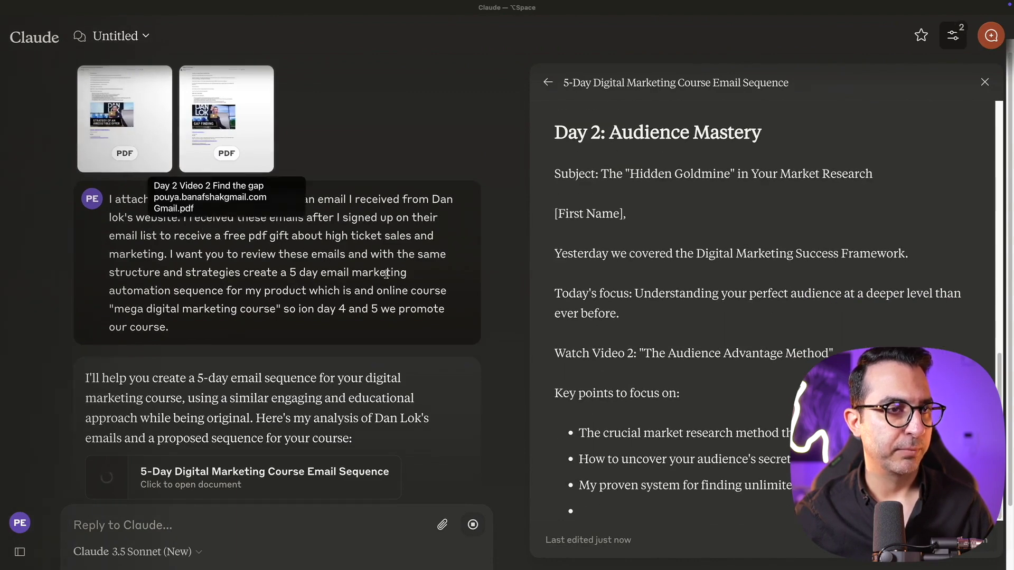
pyautogui.moveTo(998, 380); pyautogui.dragTo(989, 116)
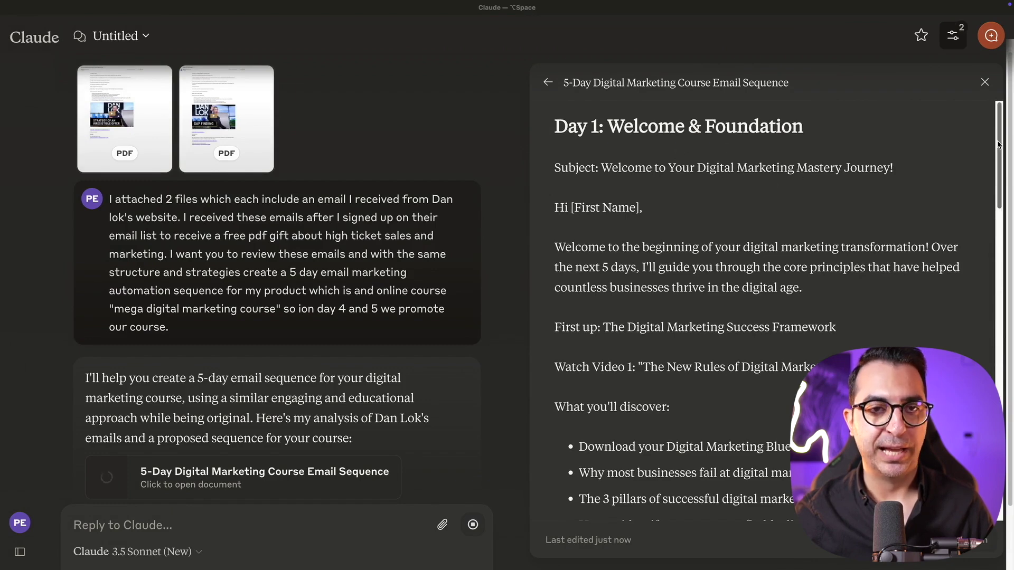
pyautogui.moveTo(1001, 149); pyautogui.dragTo(983, 487)
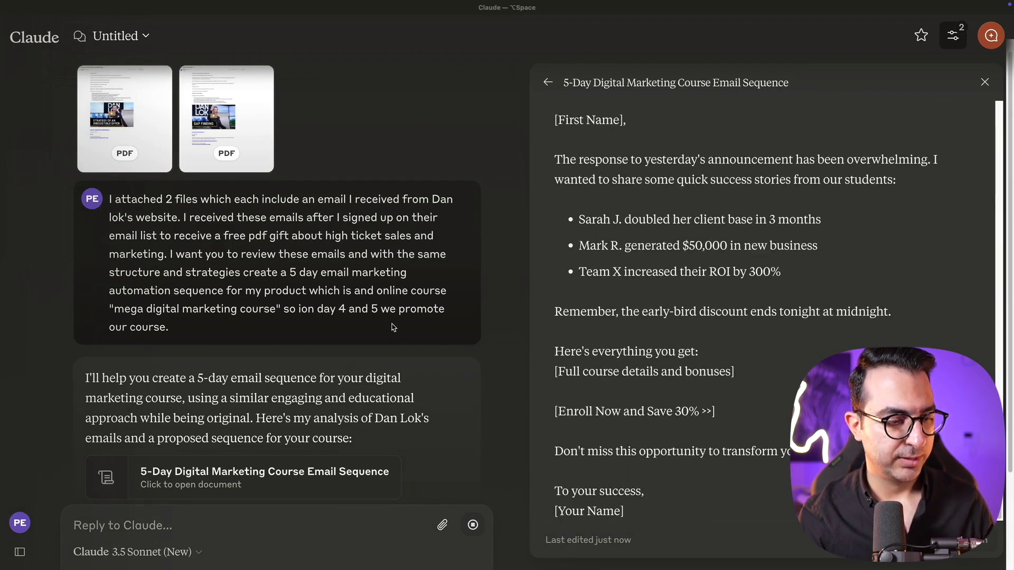
# - Paste and send the request for a detailed email marketing automation sequence diagram
pyautogui.press('super+v')
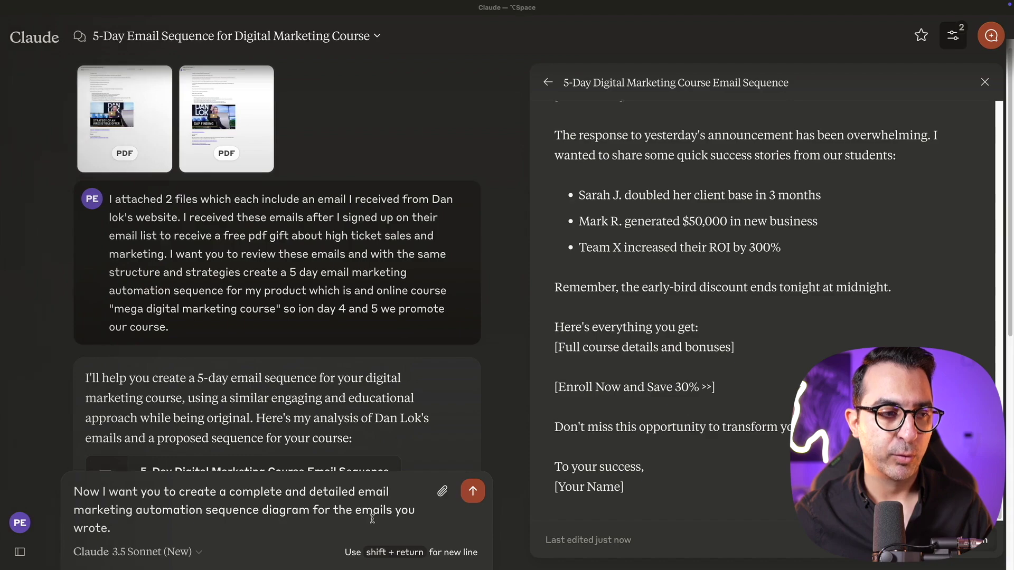
pyautogui.click(472, 491)
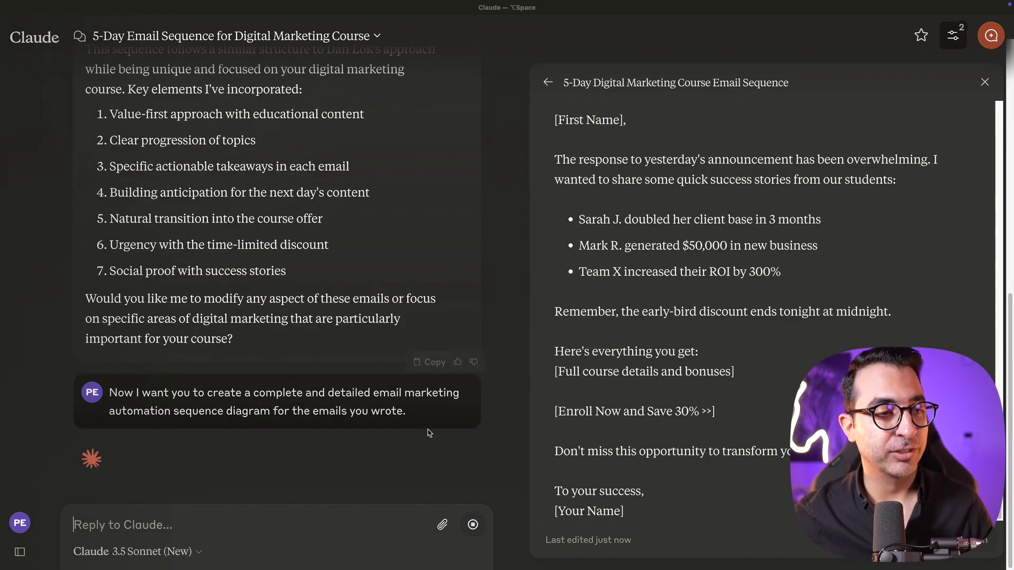
pyautogui.hotkey('ctrl', 'Right')
# - Glance at the ChatGPT conversation, then return to Claude as the Automation Flow diagram renders
pyautogui.hotkey('ctrl', 'Tab')
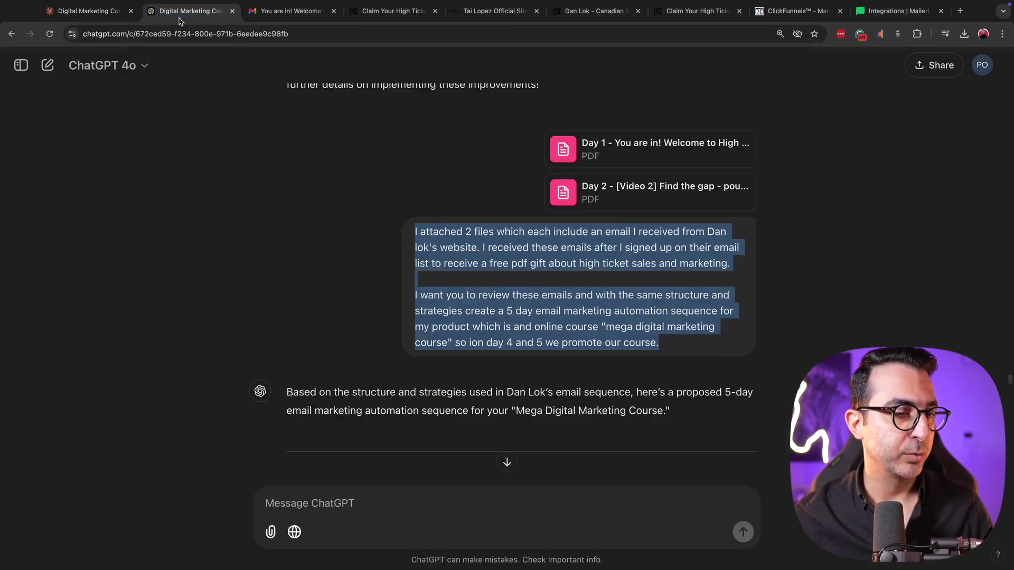
pyautogui.click(314, 253)
pyautogui.hotkey('ctrl', 'Left')
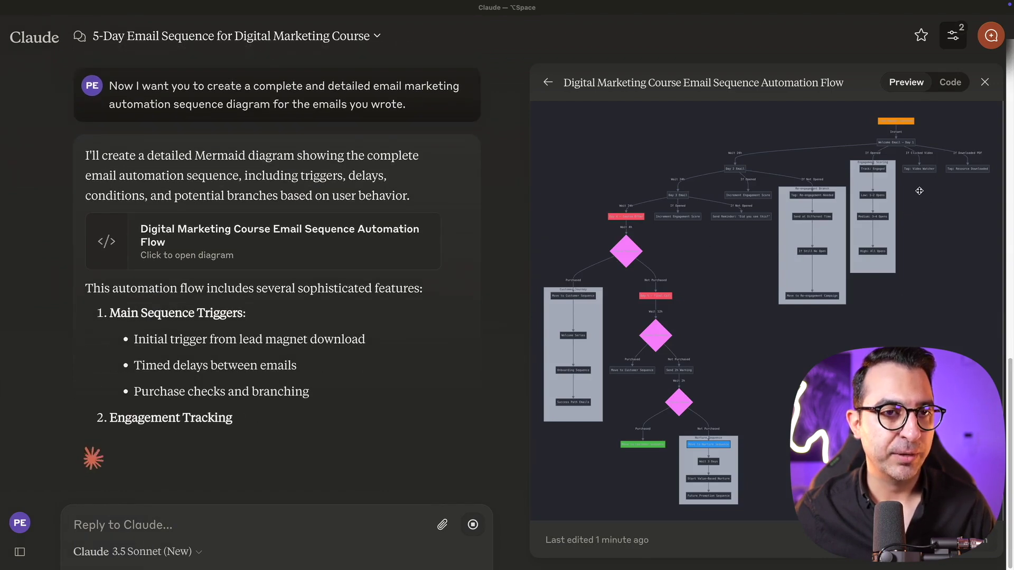
# - Show the automation diagram full-screen and pan through the Lead Magnet Download, Day 2 and Day 3 branches
pyautogui.scroll(2, 919, 191)
pyautogui.scroll(3, 919, 191)
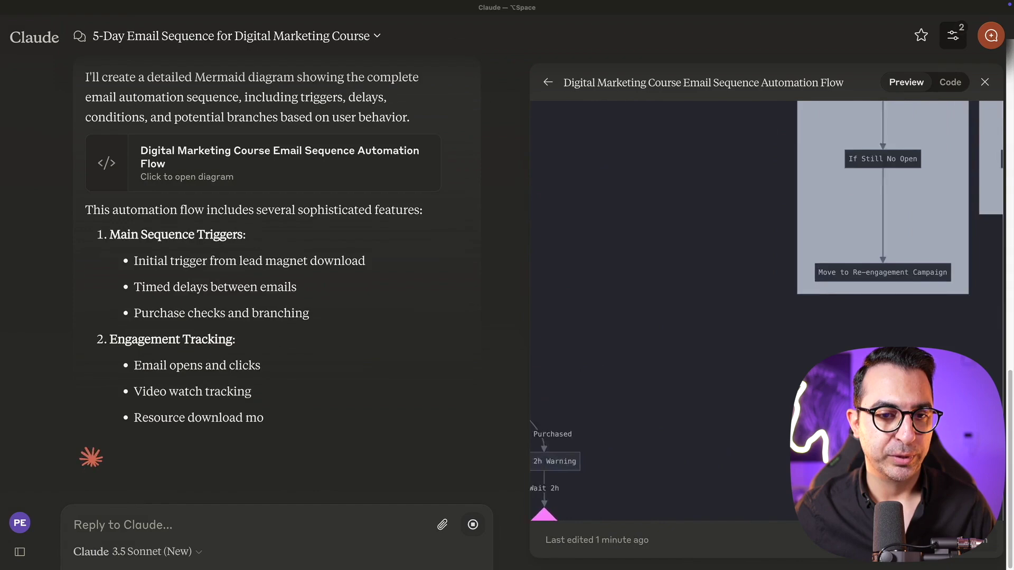
pyautogui.click(994, 515)
pyautogui.hscroll(10, 656, 265)
pyautogui.scroll(5, 656, 264)
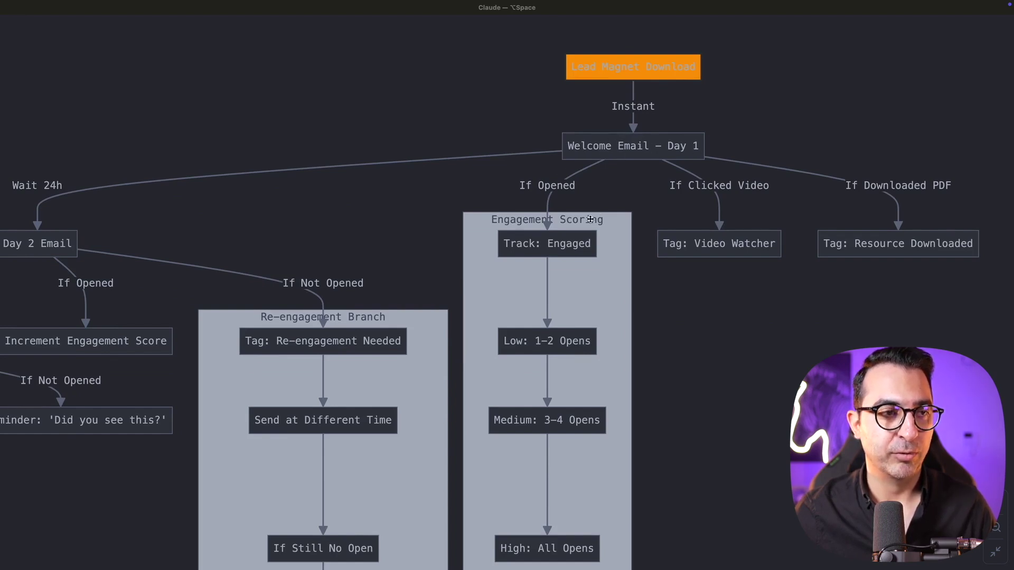
pyautogui.moveTo(589, 219); pyautogui.dragTo(608, 164)
pyautogui.moveTo(519, 199); pyautogui.dragTo(559, 146)
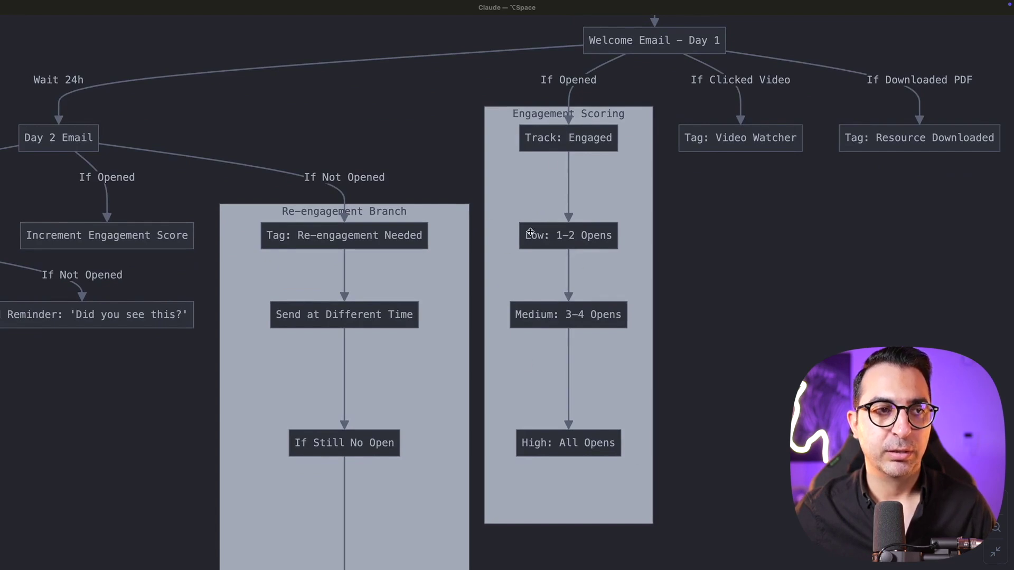
pyautogui.moveTo(685, 277); pyautogui.dragTo(710, 358)
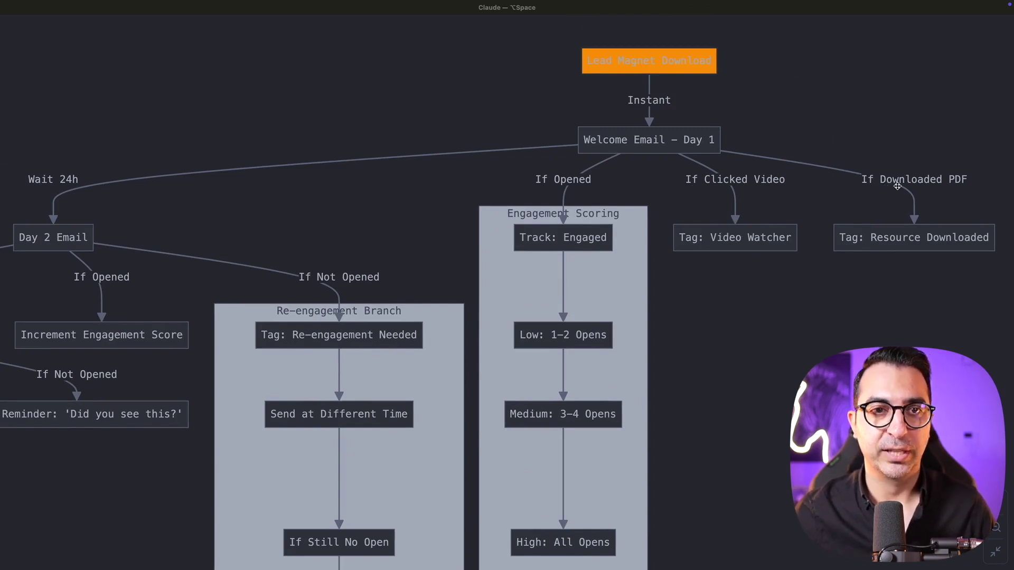
pyautogui.moveTo(263, 278); pyautogui.dragTo(584, 124)
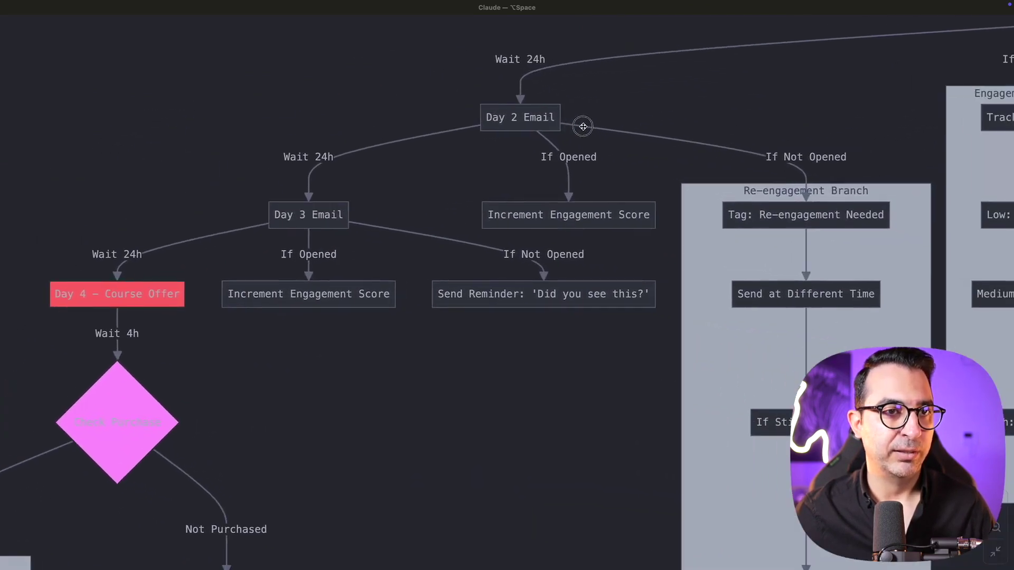
# - Pan down to the Day 4 and Day 5 purchase-check branches, then fit the flowchart to view
pyautogui.scroll(-1, 630, 135)
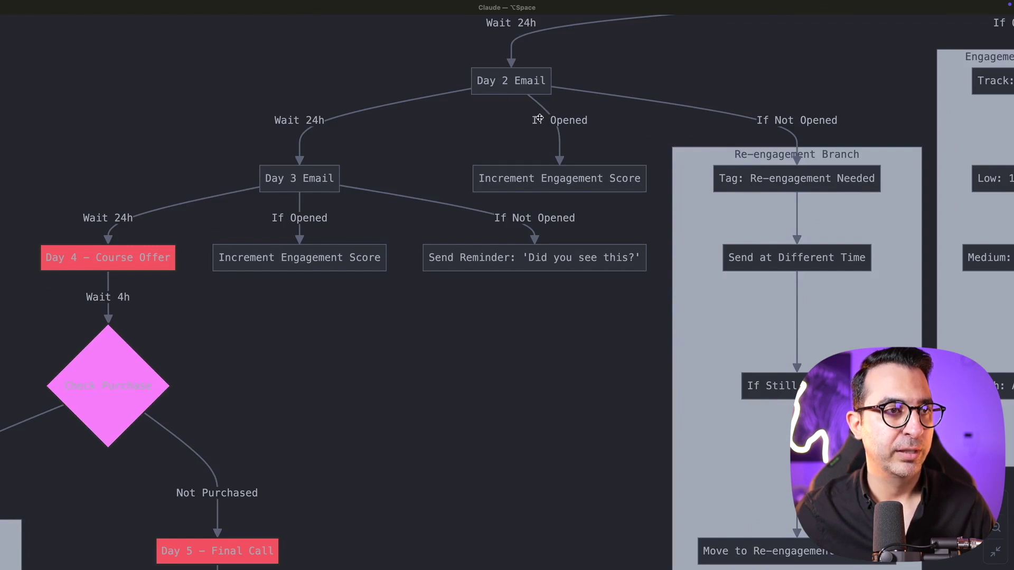
pyautogui.scroll(-1, 296, 242)
pyautogui.hscroll(-1, 296, 242)
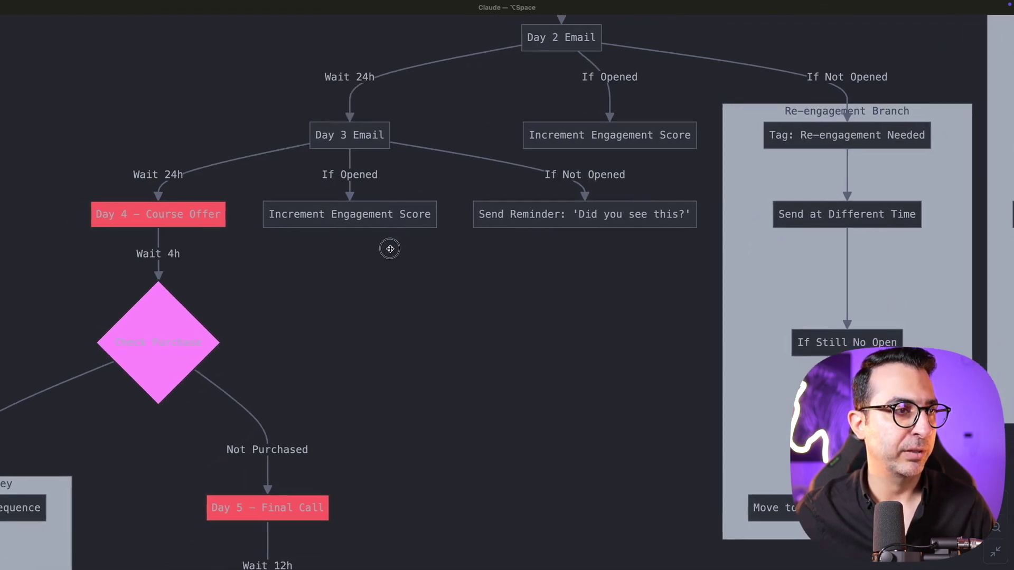
pyautogui.scroll(-5, 332, 199)
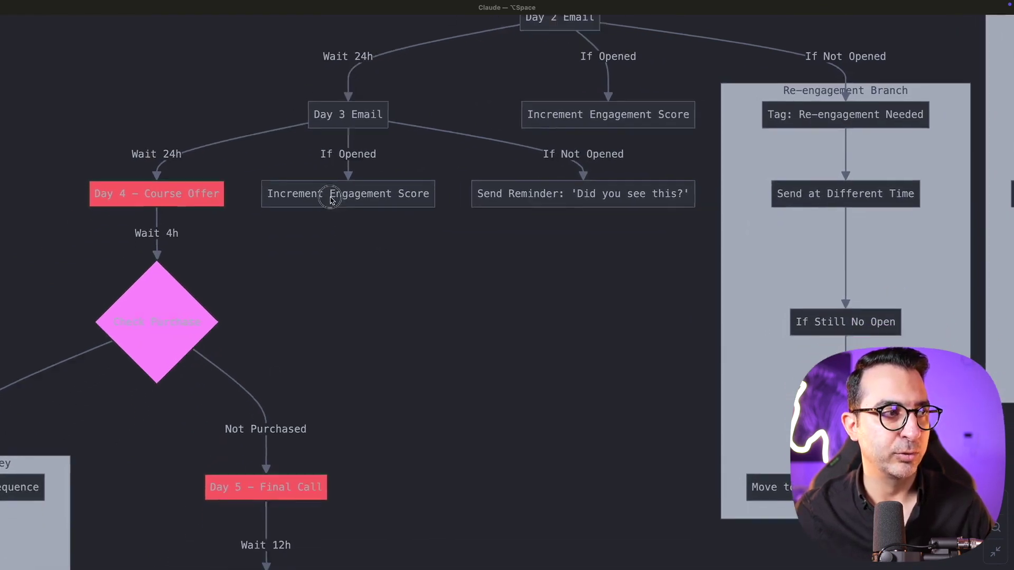
pyautogui.hscroll(-5, 333, 199)
pyautogui.moveTo(541, 142); pyautogui.dragTo(547, 300)
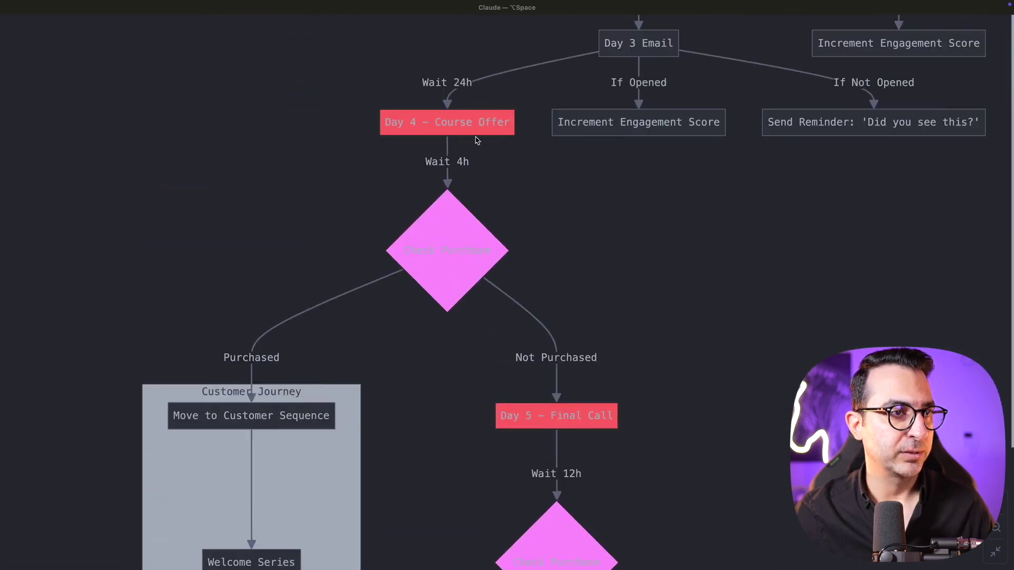
pyautogui.moveTo(339, 325); pyautogui.dragTo(420, 238)
pyautogui.scroll(-10, 335, 287)
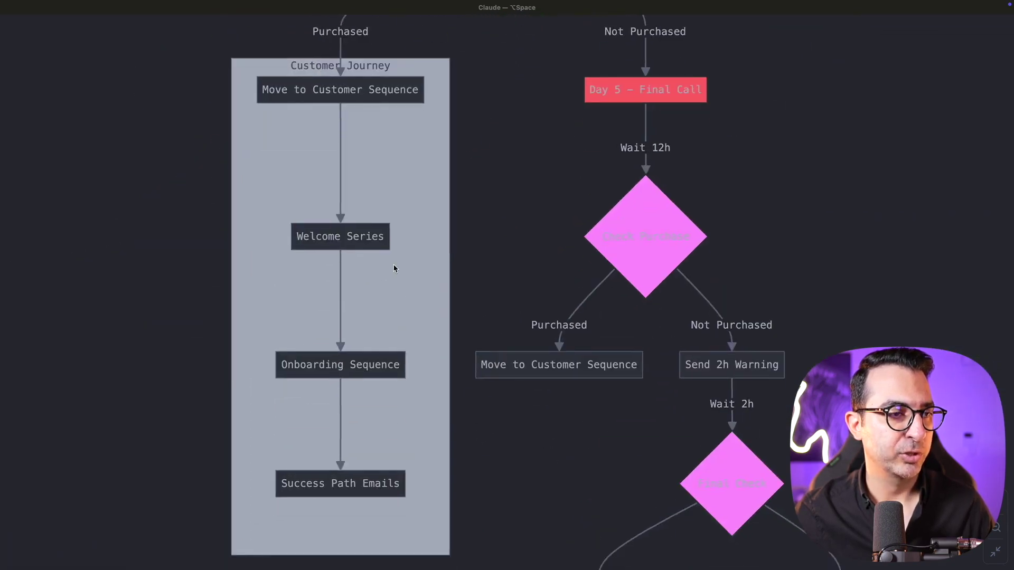
pyautogui.hscroll(3, 397, 267)
pyautogui.scroll(1, 585, 175)
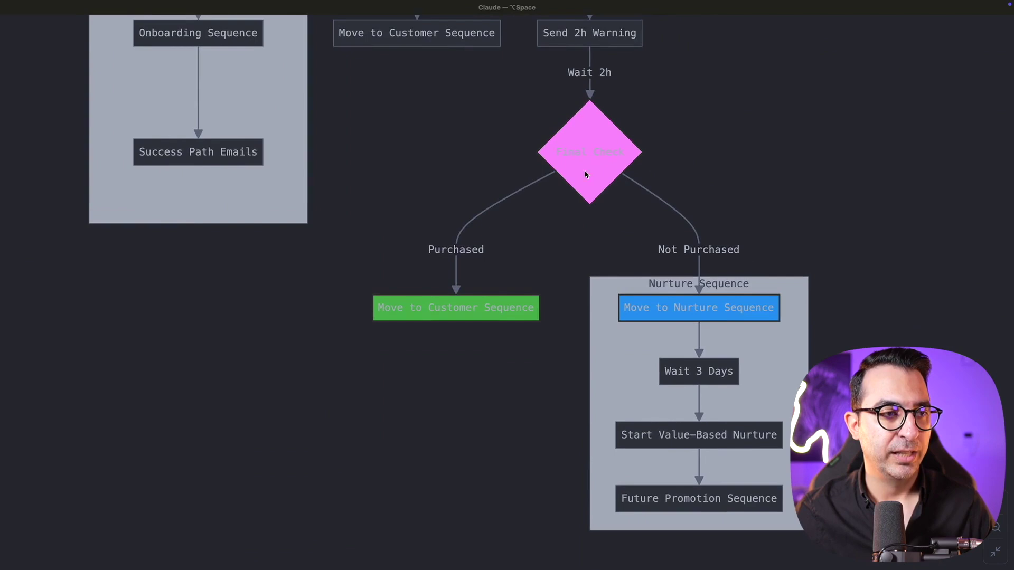
pyautogui.click(995, 537)
pyautogui.scroll(1, 684, 330)
pyautogui.scroll(-1, 624, 300)
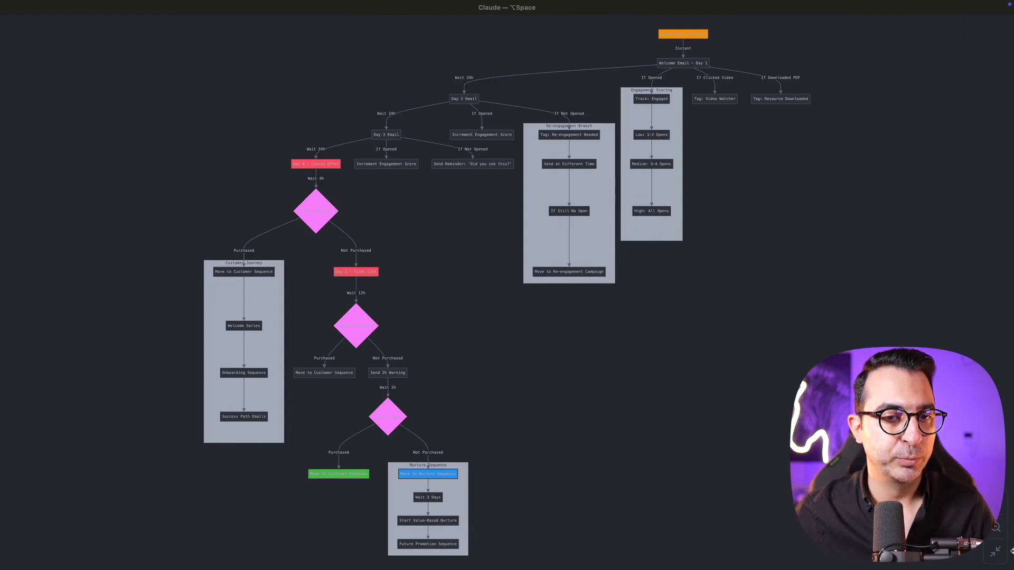
# - Leave the full-screen diagram and go to MailerLite's Automation section in the browser
pyautogui.click(995, 550)
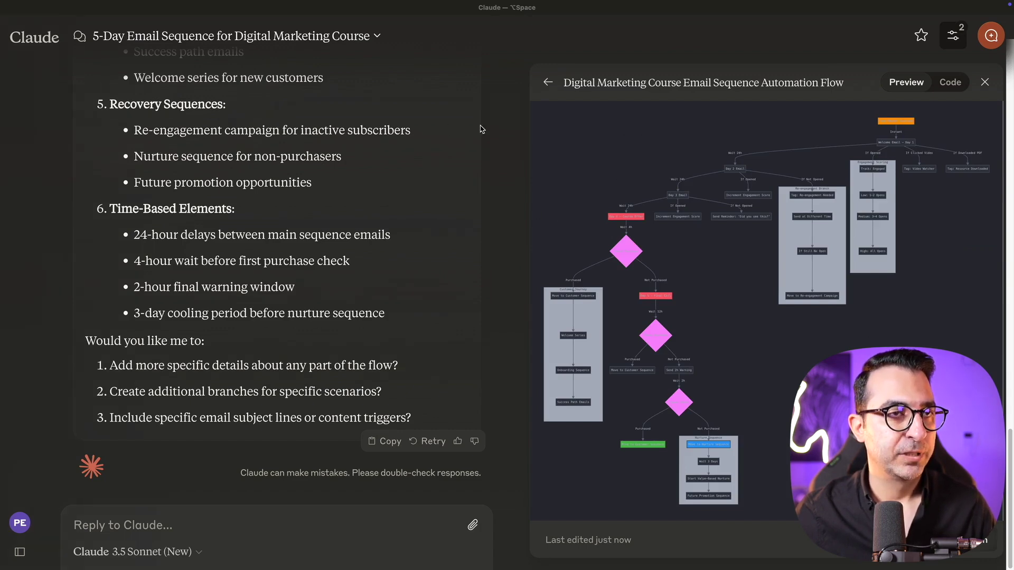
pyautogui.hotkey('ctrl', 'Right')
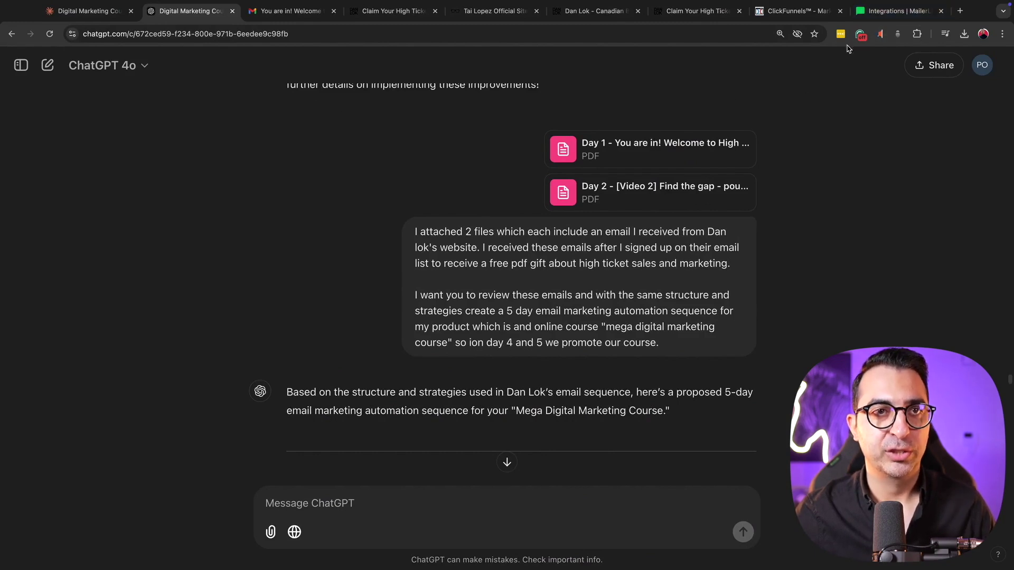
pyautogui.click(898, 11)
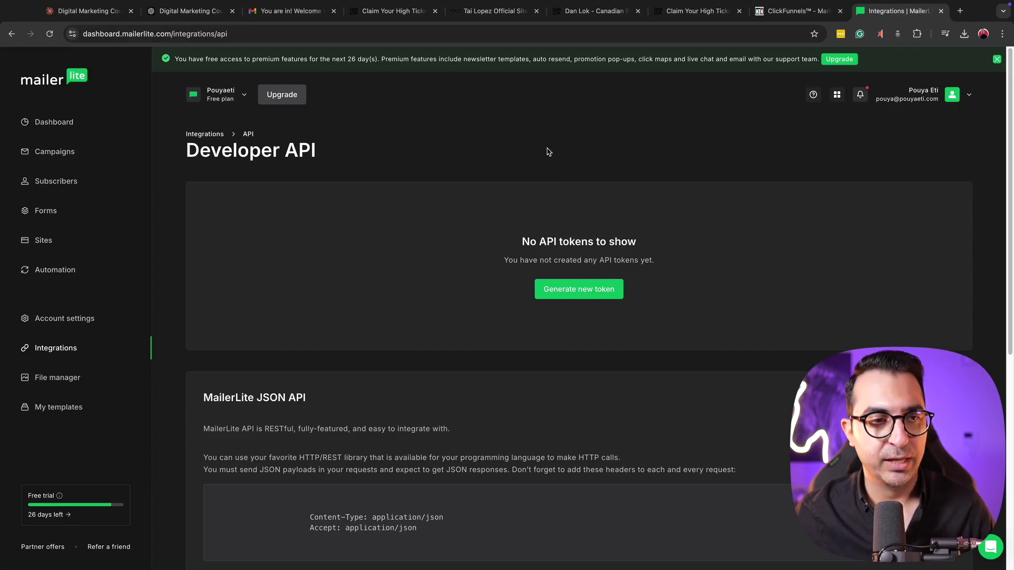
pyautogui.click(83, 273)
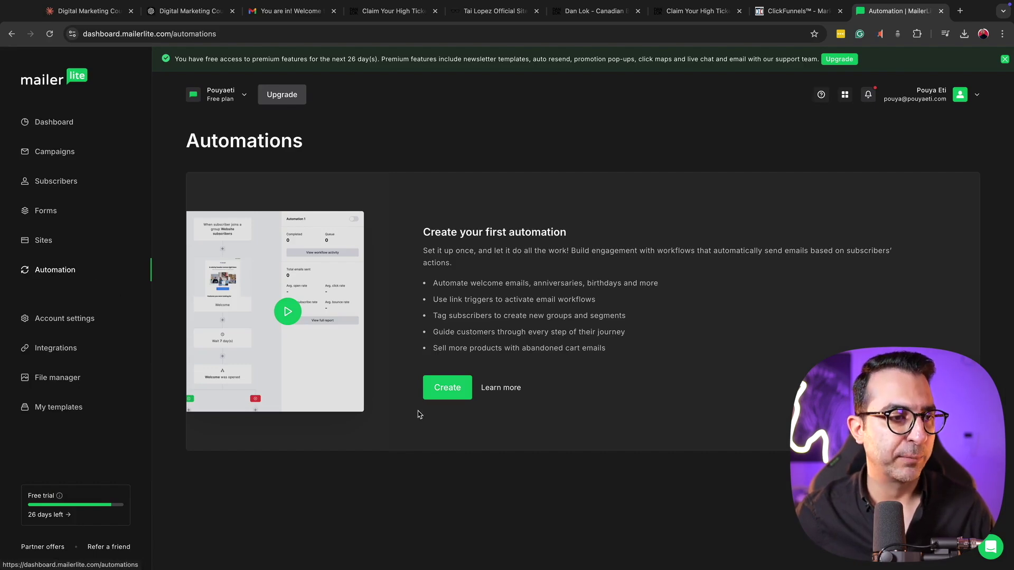
# - Start a new automation and preview the Simple welcome email template
pyautogui.click(448, 388)
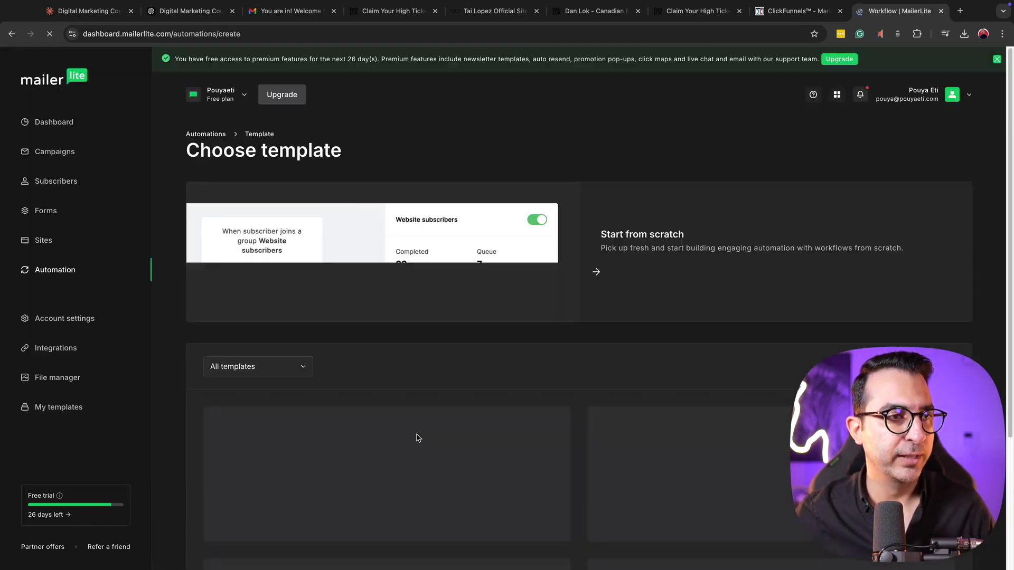
pyautogui.scroll(-5, 457, 403)
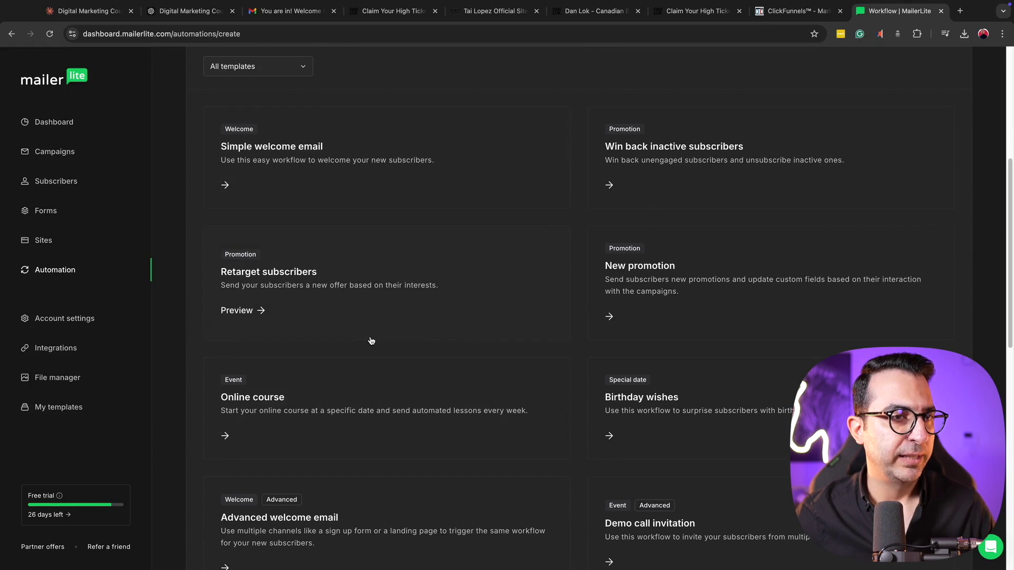
pyautogui.scroll(1, 371, 341)
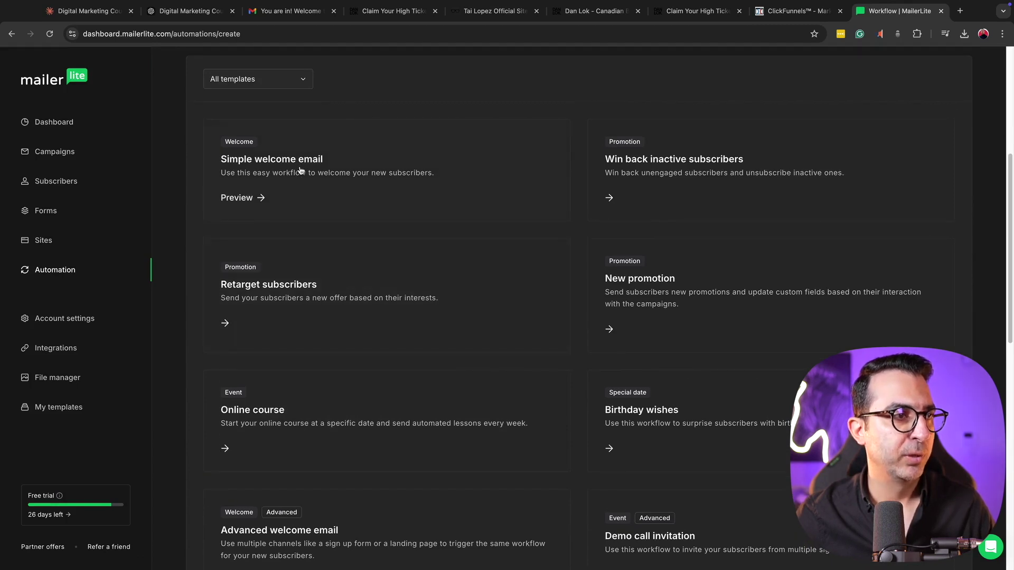
pyautogui.click(300, 169)
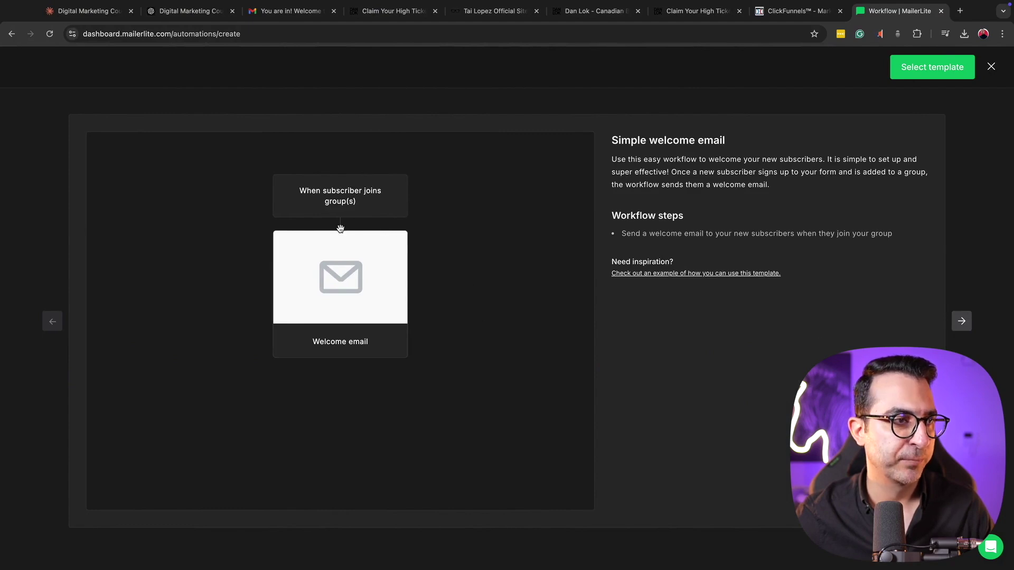
# - Step through the template previews, past Win back inactive subscribers, to Demo call invitation
pyautogui.click(961, 320)
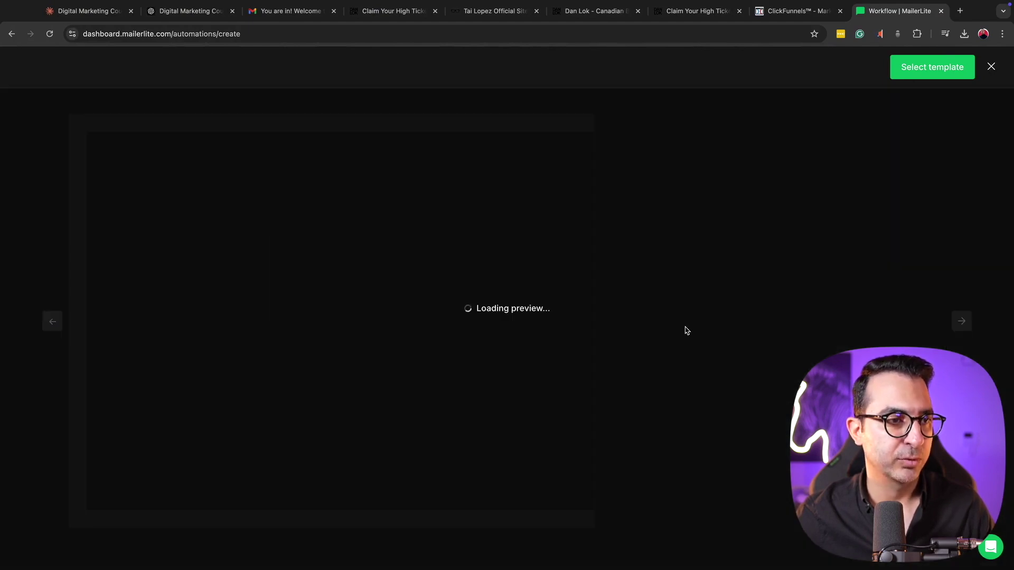
pyautogui.scroll(-1, 332, 368)
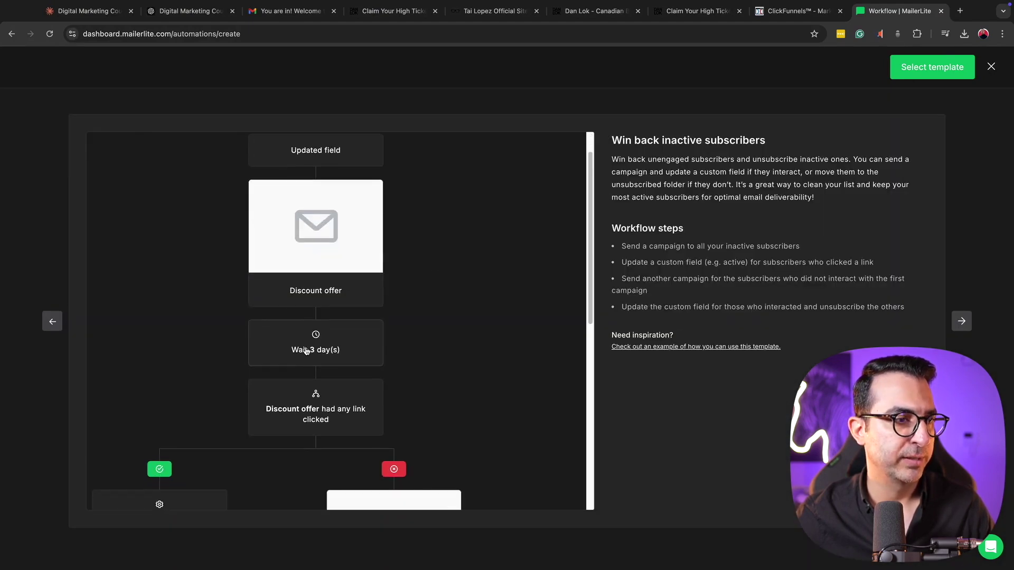
pyautogui.scroll(-2, 333, 351)
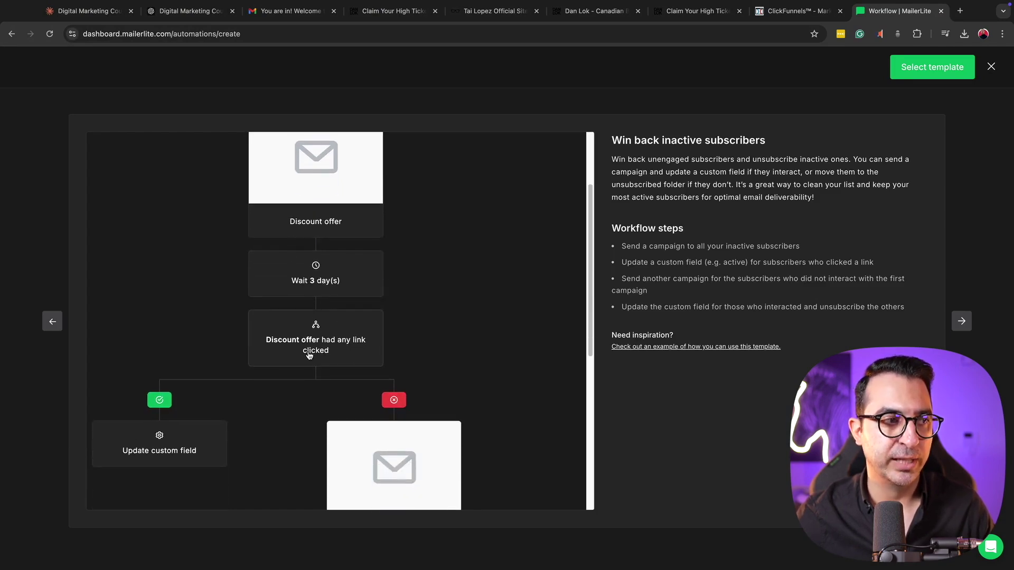
pyautogui.scroll(-1, 322, 333)
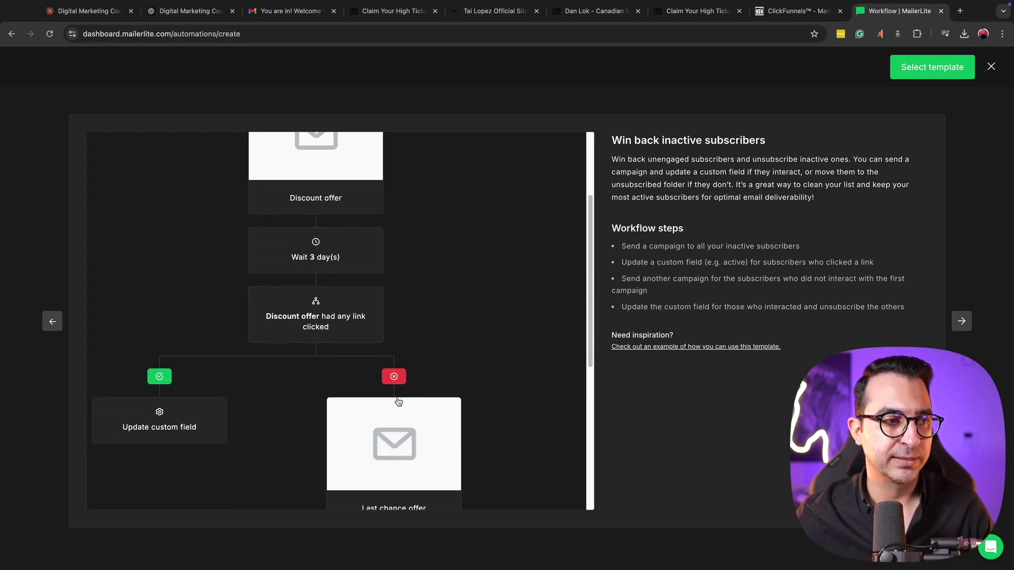
pyautogui.scroll(-3, 380, 338)
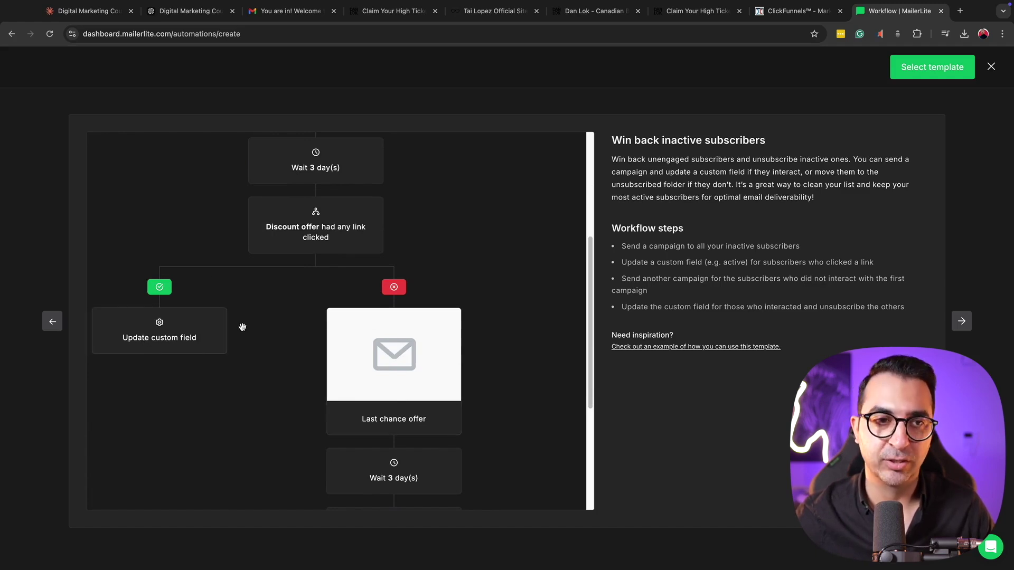
pyautogui.click(961, 322)
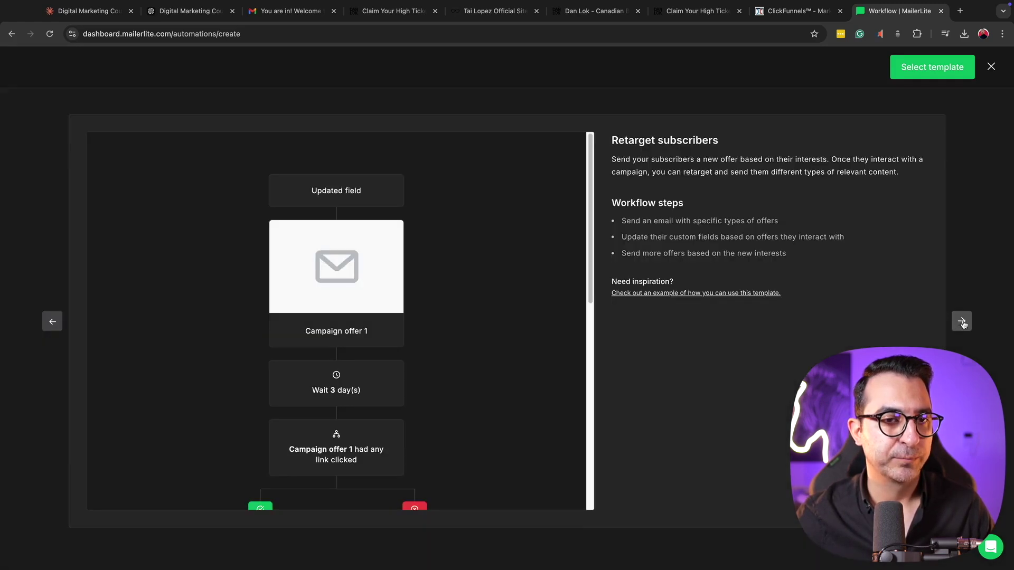
pyautogui.click(962, 322)
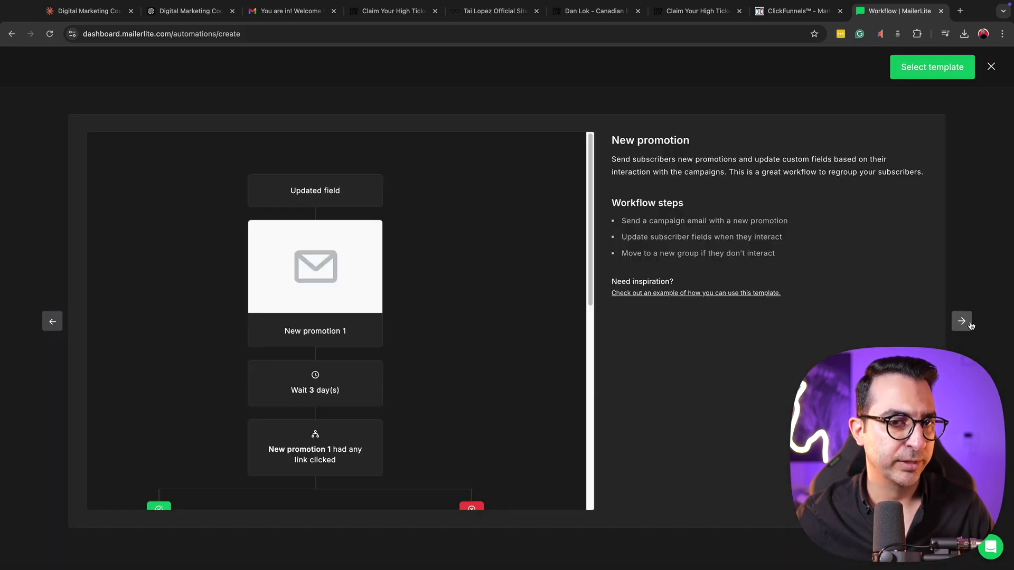
pyautogui.click(962, 322)
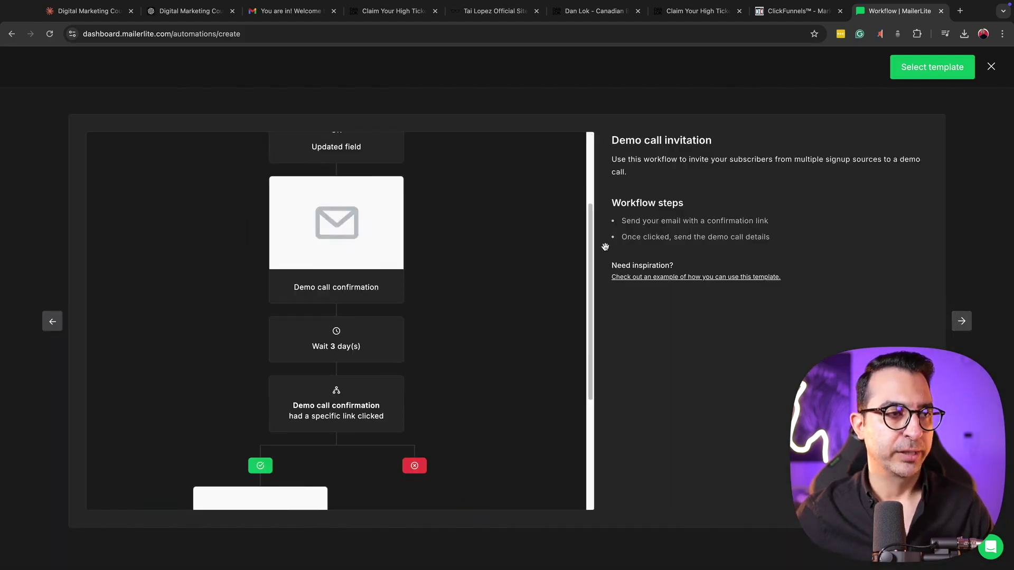
# - Select the Demo call invitation template and look over its 3 incomplete workflow steps
pyautogui.click(919, 80)
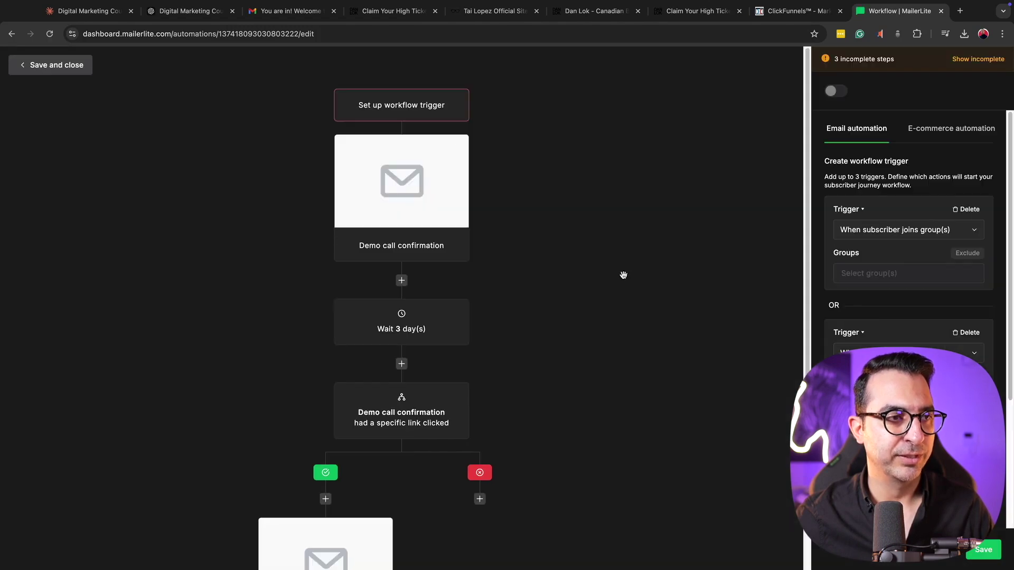
pyautogui.scroll(-5, 616, 241)
pyautogui.scroll(5, 629, 337)
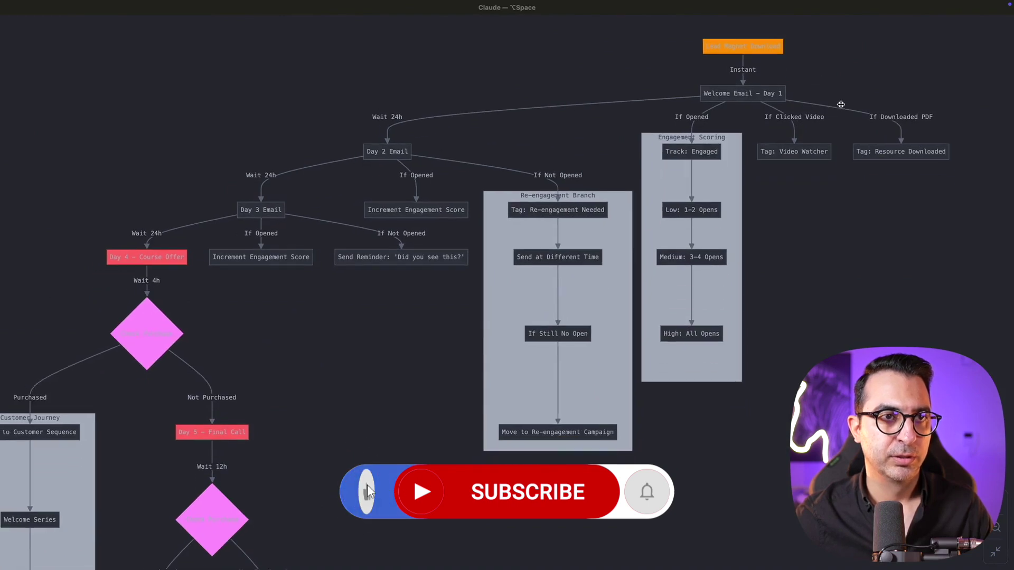
pyautogui.scroll(5, 848, 276)
pyautogui.scroll(-3, 684, 372)
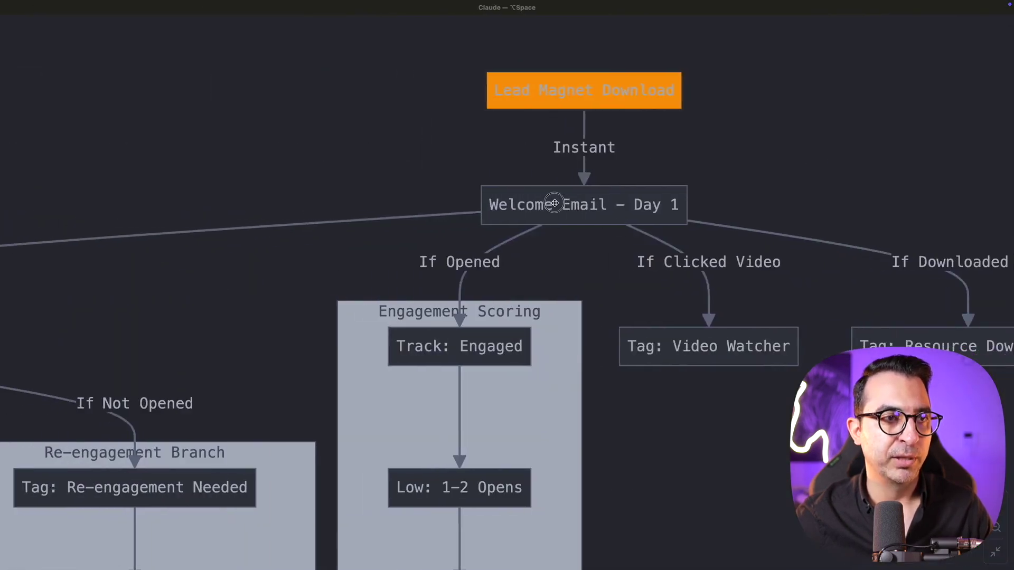
pyautogui.scroll(5, 542, 206)
pyautogui.scroll(-5, 796, 155)
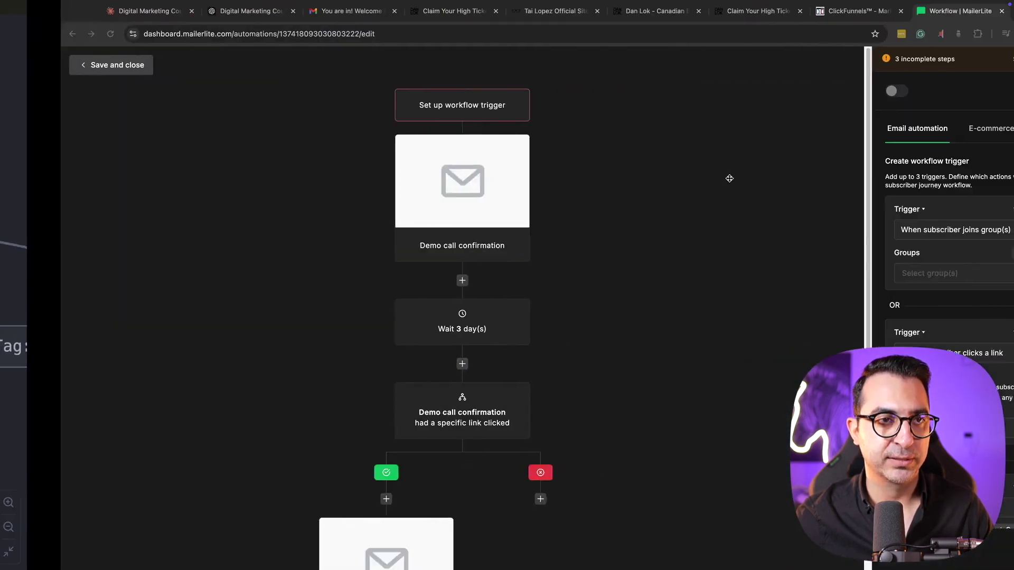
# - Change the first email step's subject to 'Welcome Email - Day 1', dismissing the domain authentication warning
pyautogui.click(485, 226)
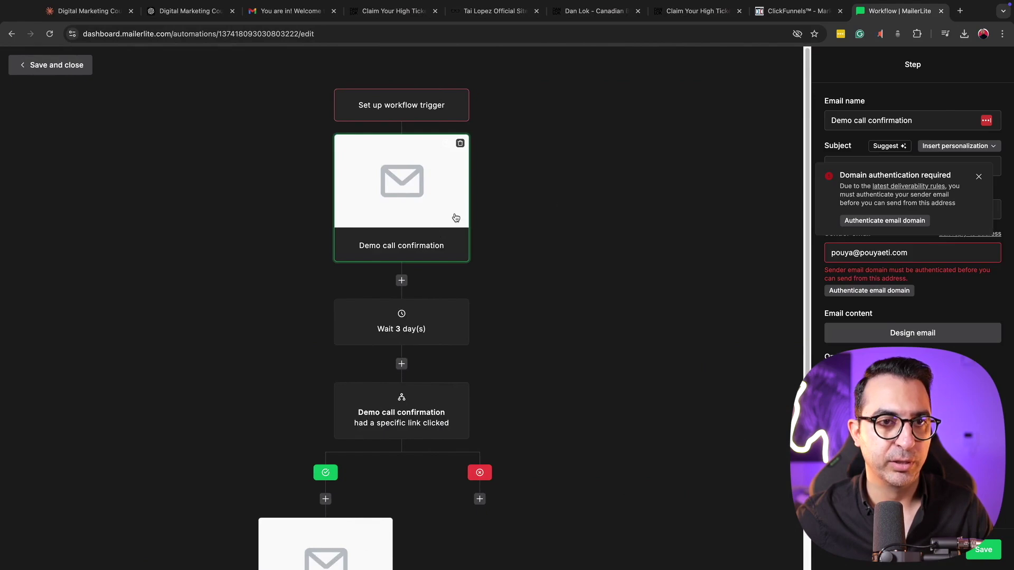
pyautogui.click(978, 177)
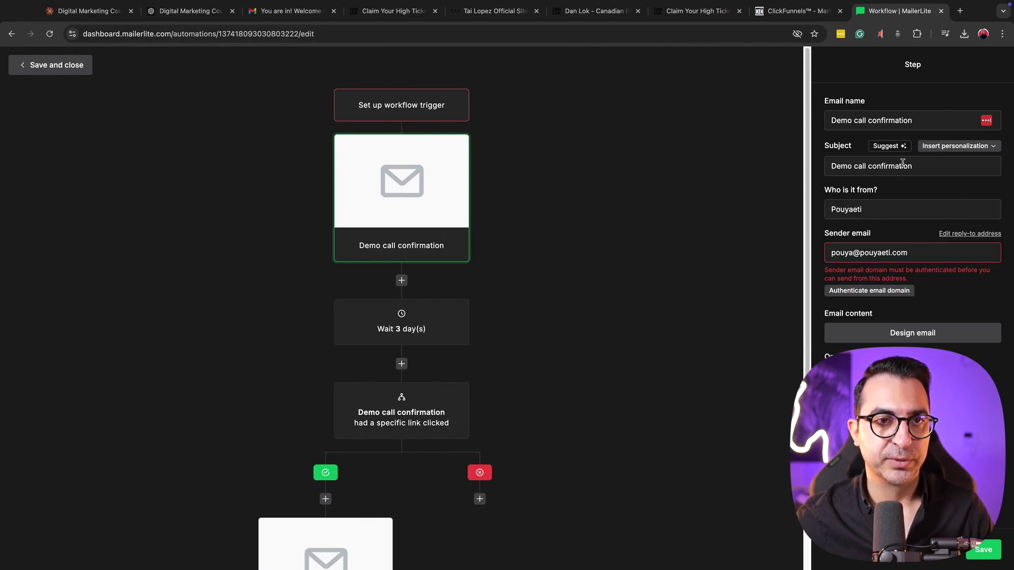
pyautogui.moveTo(919, 165); pyautogui.dragTo(813, 164)
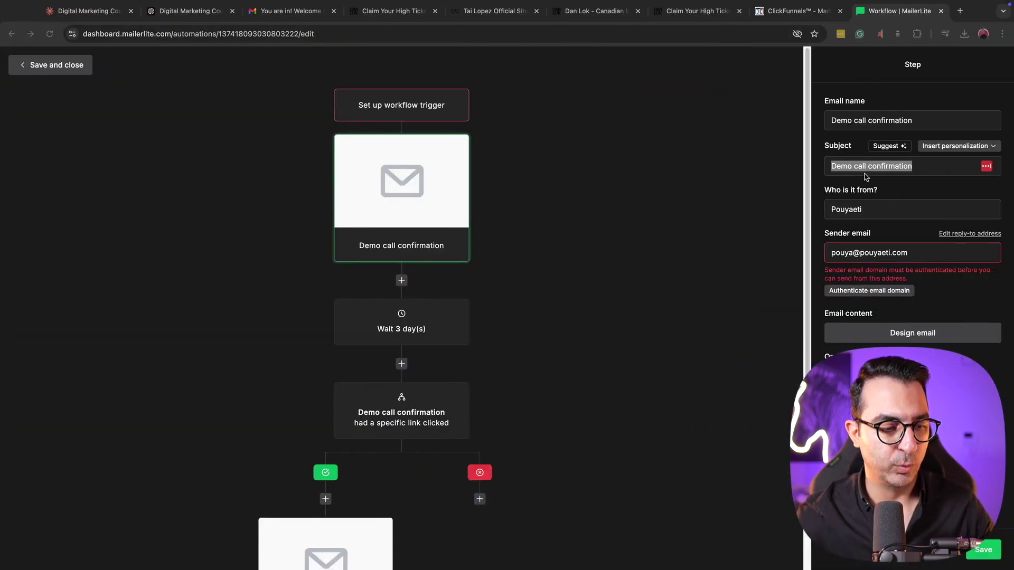
pyautogui.write('Welcome')
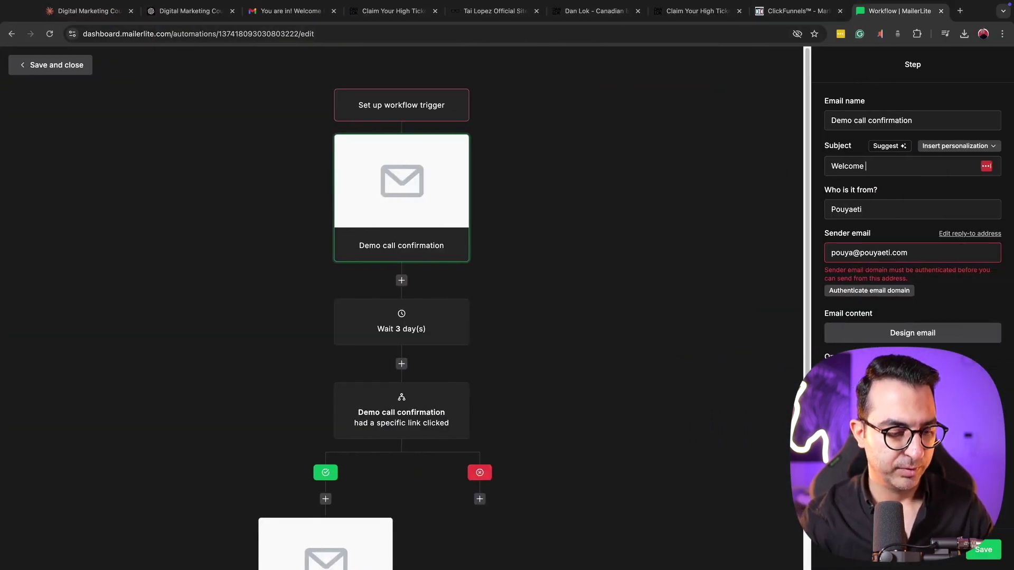
pyautogui.write(' Email - Day 1')
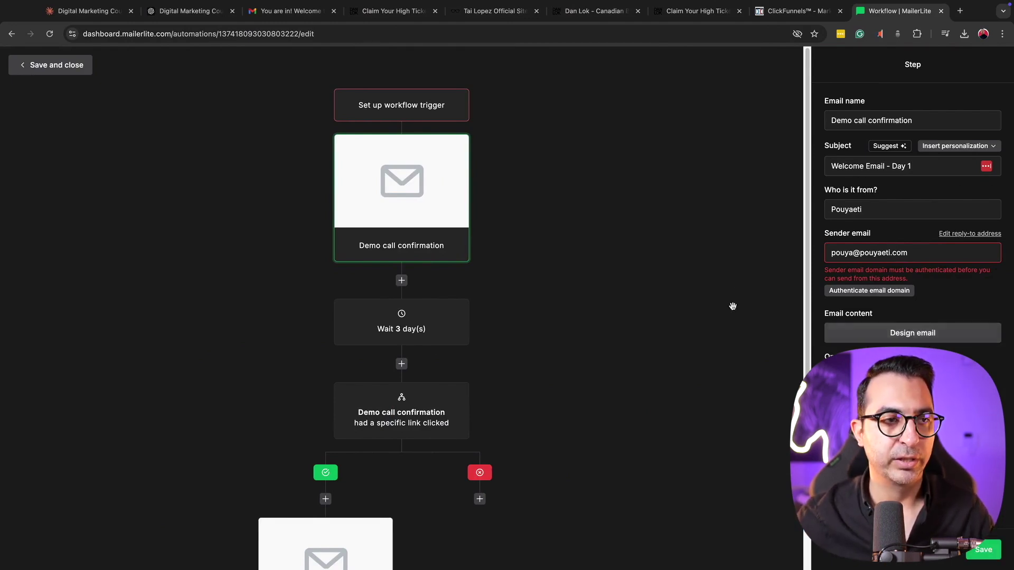
pyautogui.click(908, 253)
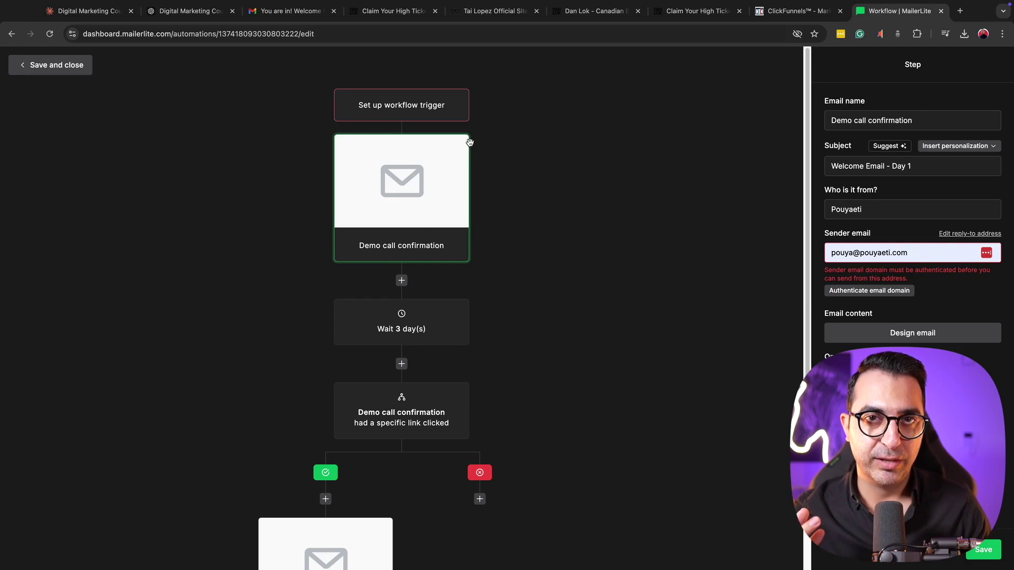
# - Check the Claude flow diagram, then open the 'You are in! Welcome to High Ticket Offer training' Gmail email
pyautogui.hotkey('ctrl', 'Left')
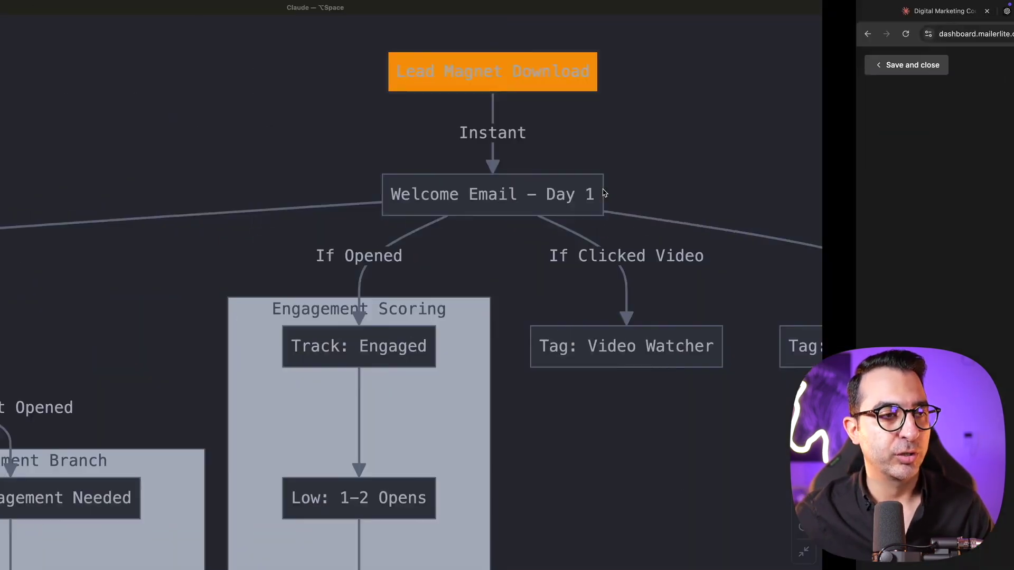
pyautogui.scroll(-10, 671, 273)
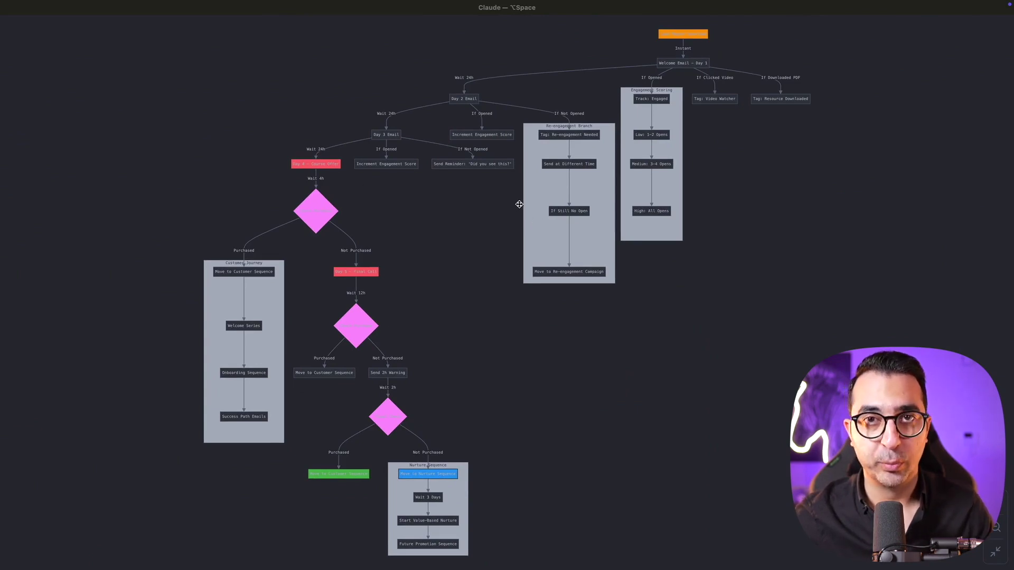
pyautogui.hotkey('ctrl', 'Right')
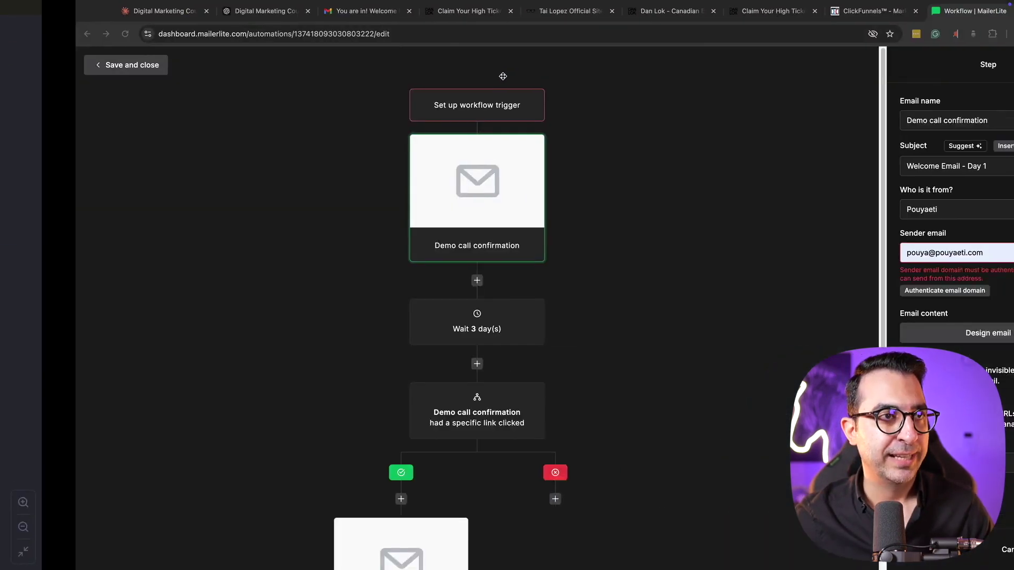
pyautogui.click(293, 10)
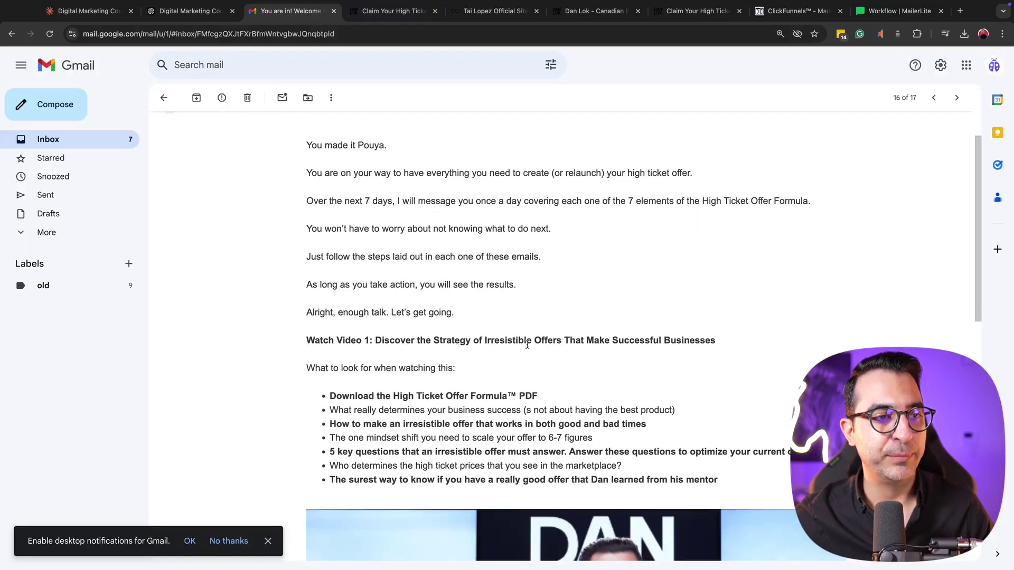
pyautogui.scroll(-10, 505, 339)
pyautogui.scroll(12, 600, 317)
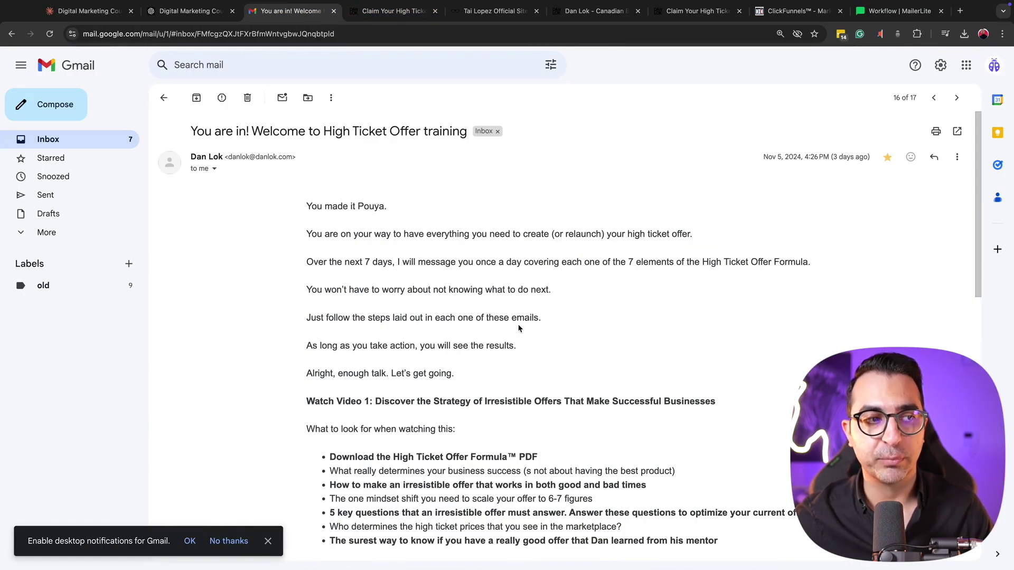